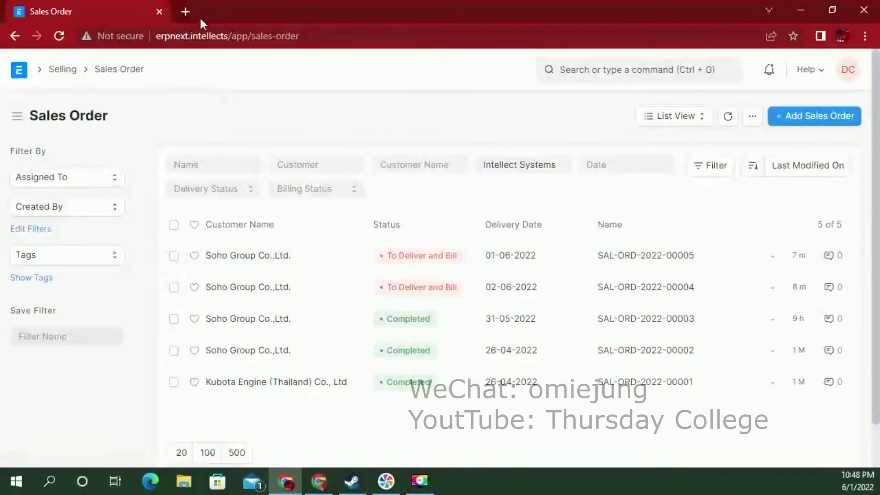
# Open the Selling workspace in a separate browser tab and go to the BOM list by searching for BOM
pyautogui.rightClick(53, 70)
pyautogui.click(65, 78)
pyautogui.click(251, 13)
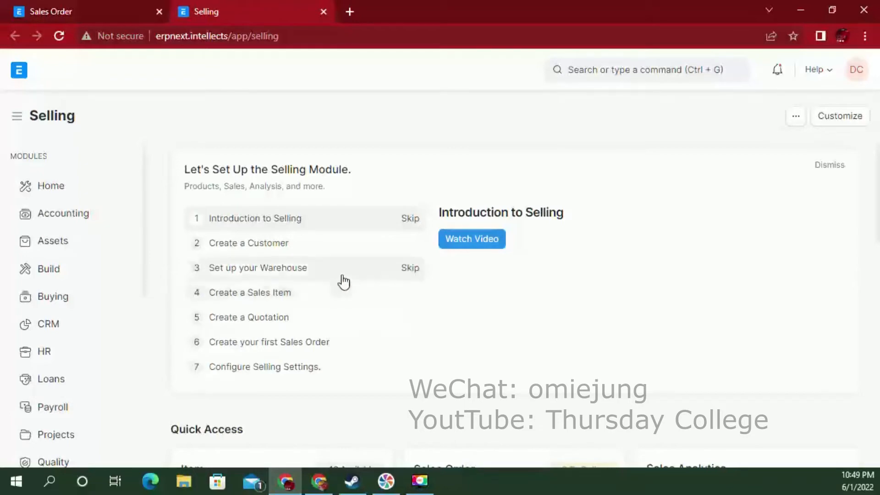
pyautogui.scroll(-4, 336, 285)
pyautogui.scroll(-3, 258, 305)
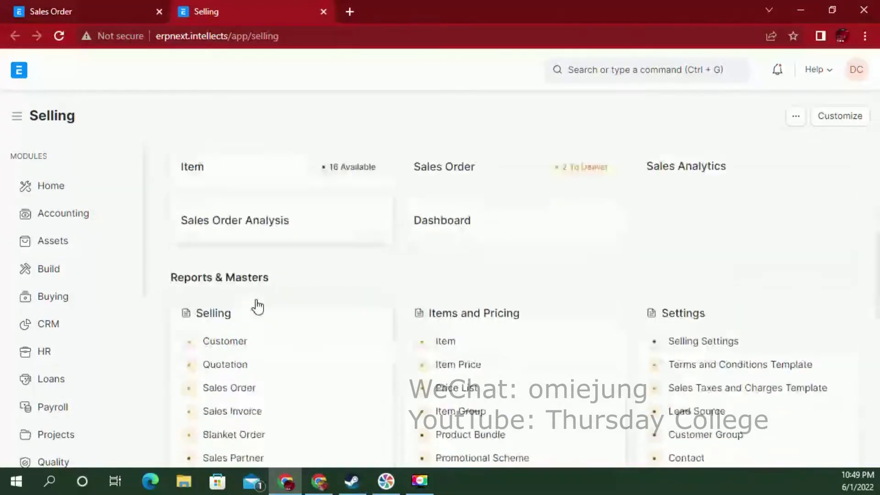
pyautogui.click(639, 73)
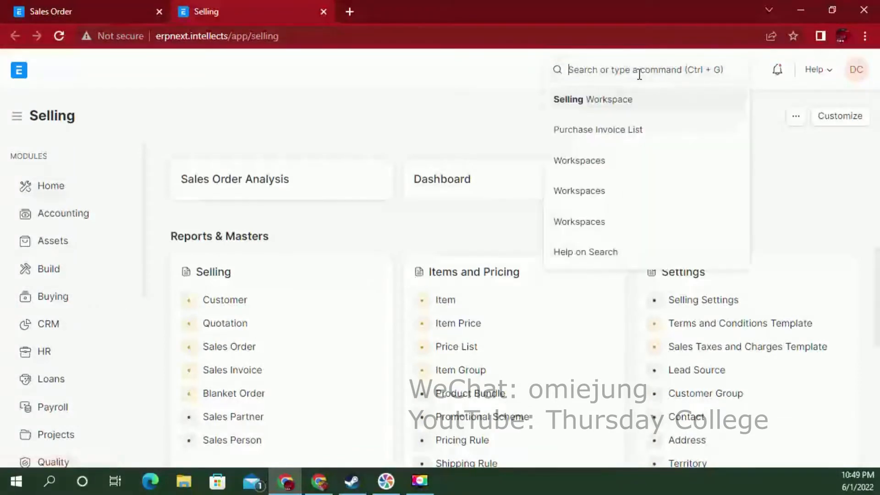
pyautogui.write('BOM')
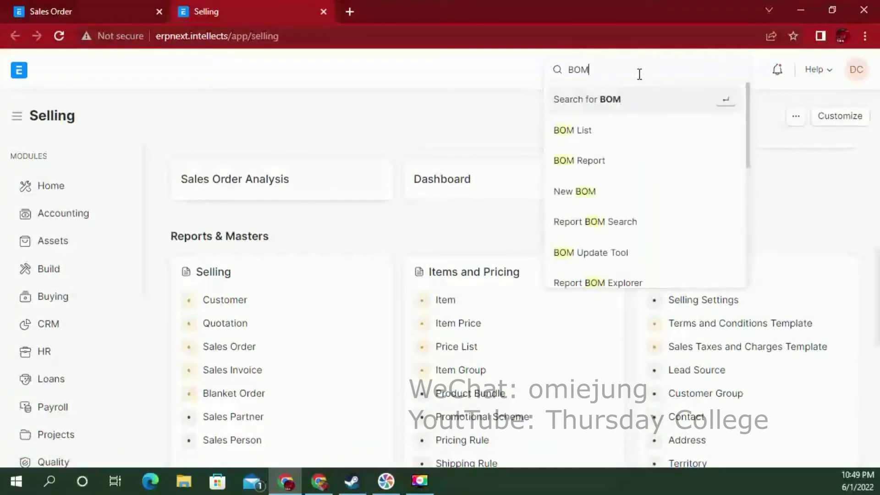
pyautogui.click(580, 137)
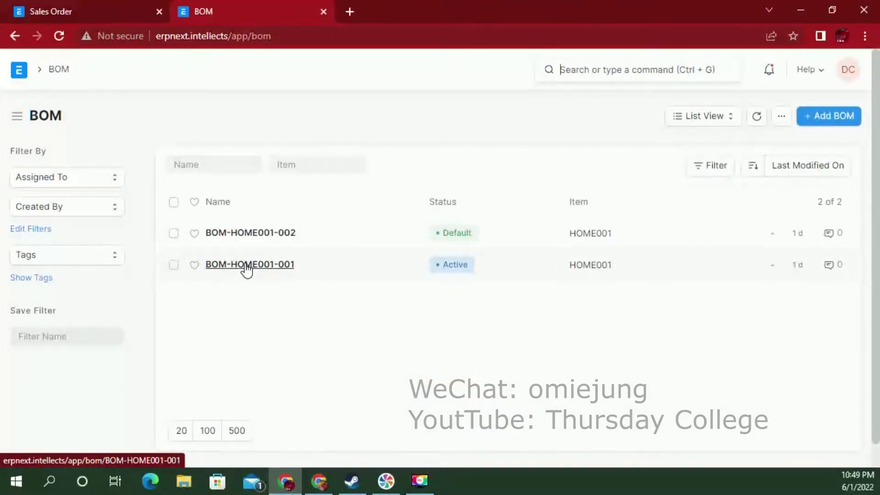
# Open BOM-HOME001-001 and examine its quantity, operations and raw material items
pyautogui.click(248, 269)
pyautogui.scroll(-10, 281, 281)
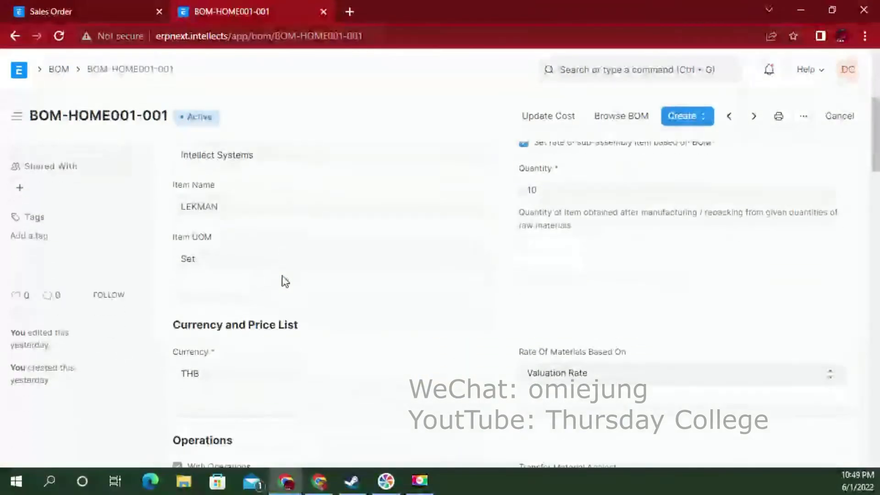
pyautogui.scroll(-5, 283, 280)
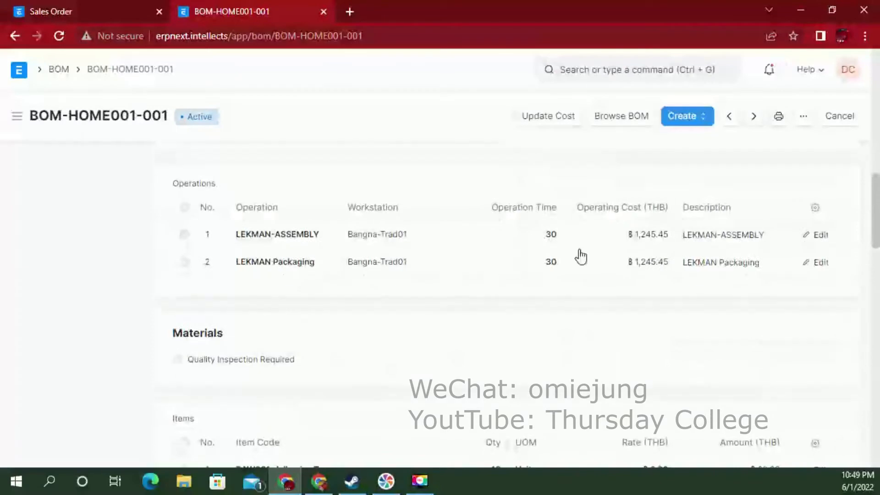
pyautogui.scroll(-5, 552, 295)
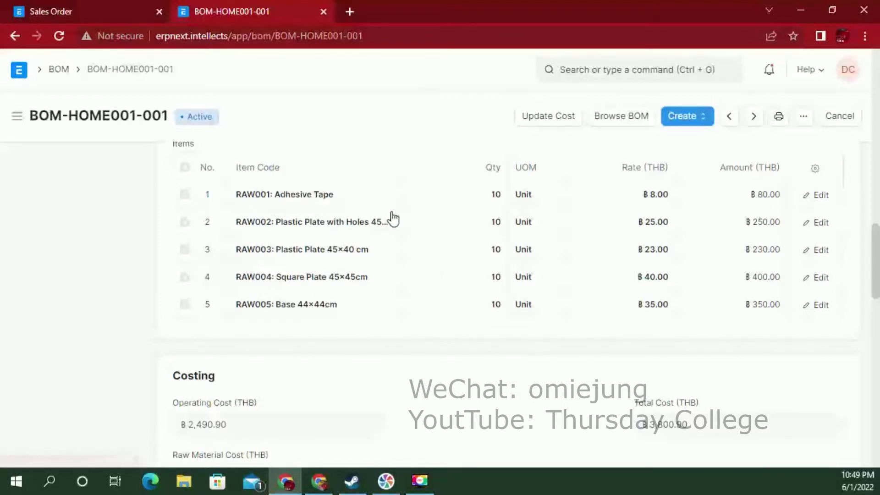
# Return to the BOM list and open BOM-HOME001-002 to examine its raw material quantities and costs
pyautogui.click(55, 69)
pyautogui.click(257, 209)
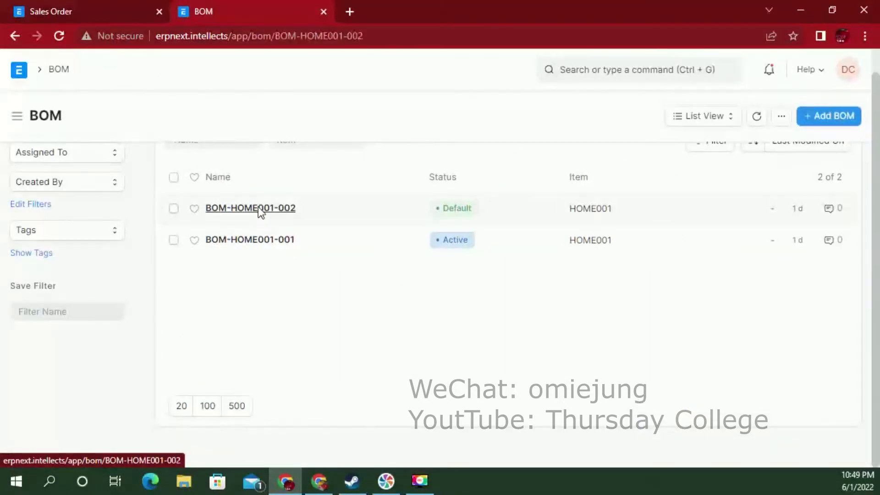
pyautogui.scroll(-15, 488, 269)
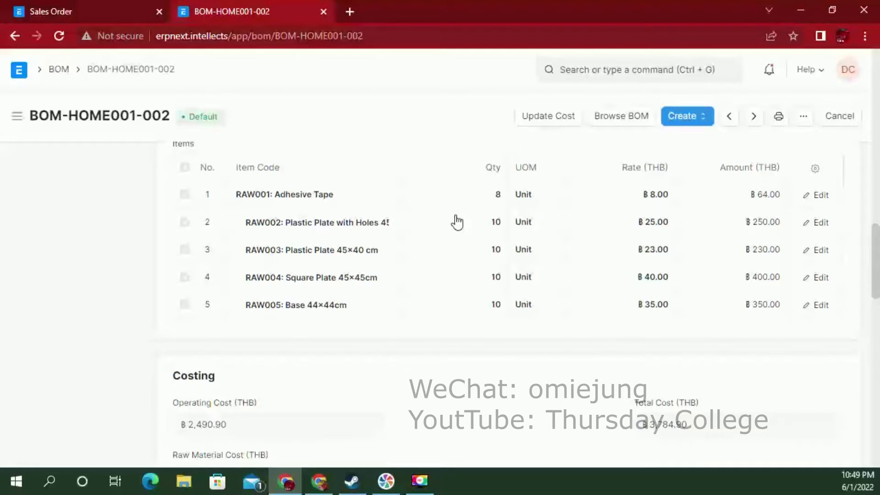
# Switch to the iCloud Keynote presentation and go back to the Production steps slide to review the production sequence
pyautogui.click(100, 18)
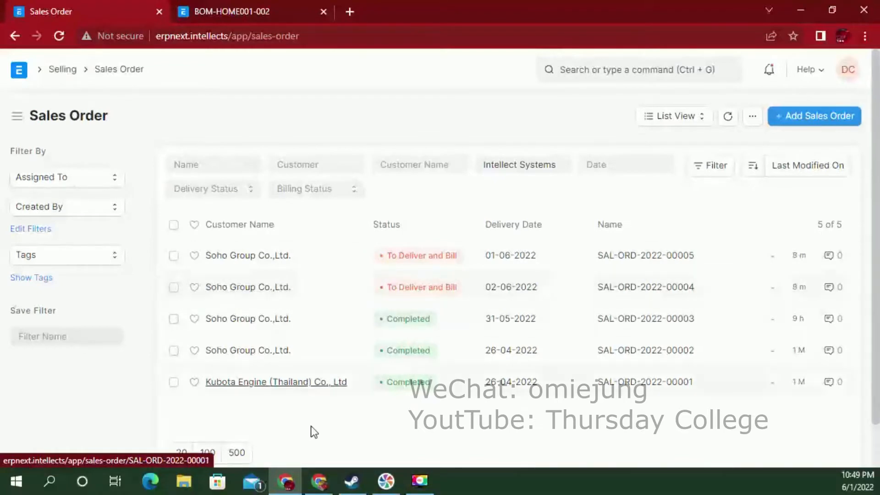
pyautogui.click(319, 481)
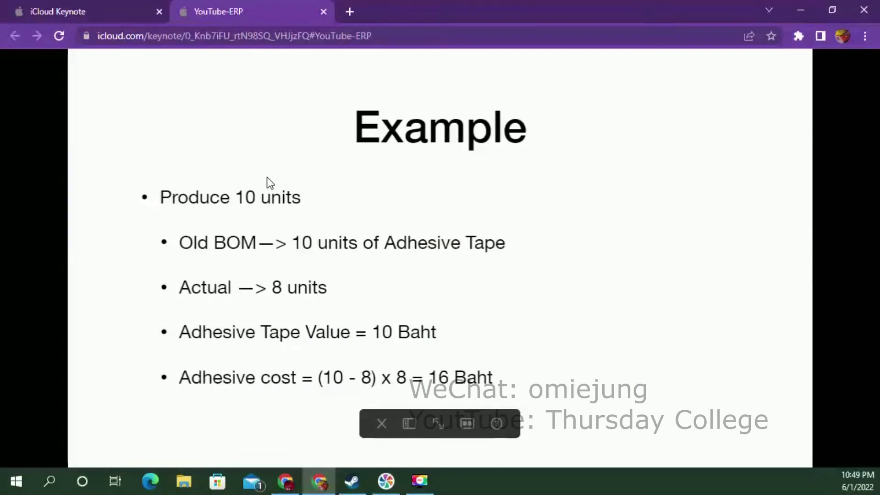
pyautogui.press('Left')
pyautogui.press('Left')
pyautogui.press('Left')
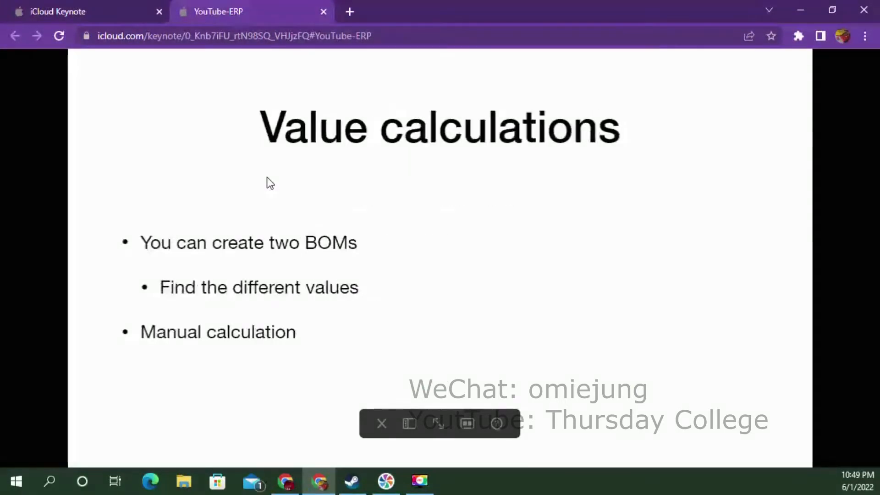
pyautogui.press('Left')
pyautogui.press('Left')
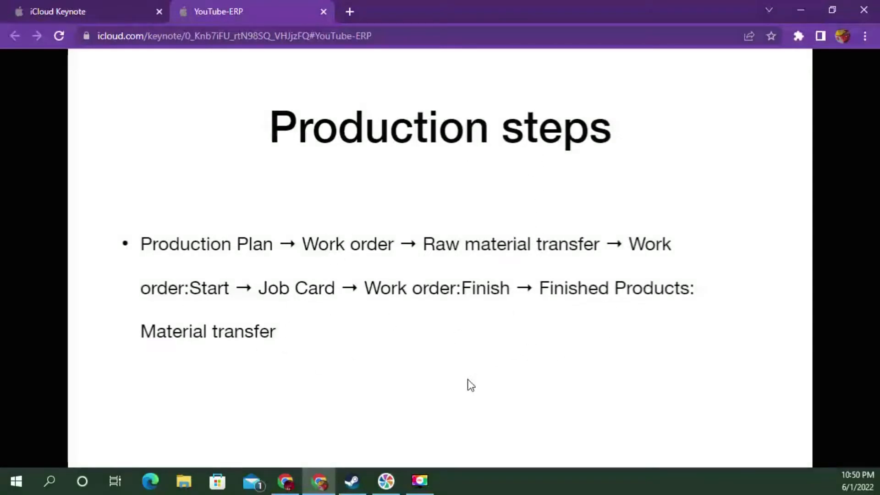
# Switch back to ERPNext, search for Production Plan, and start a new production plan from its list
pyautogui.click(286, 482)
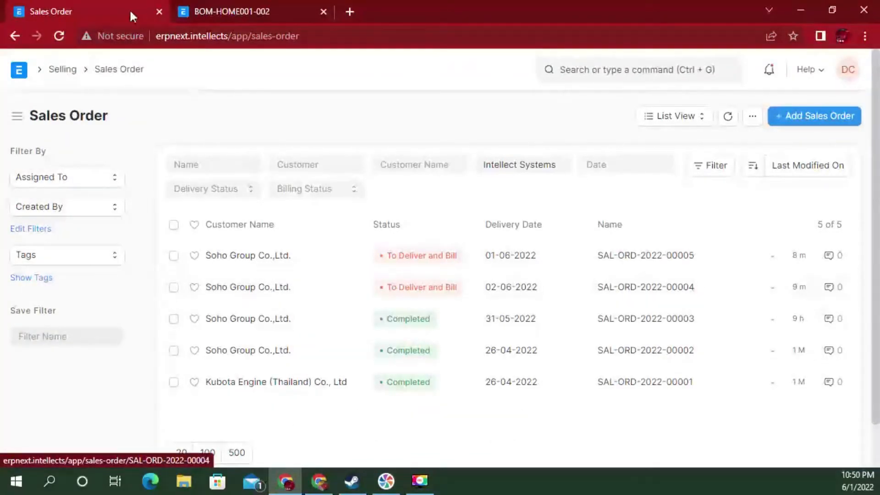
pyautogui.click(573, 63)
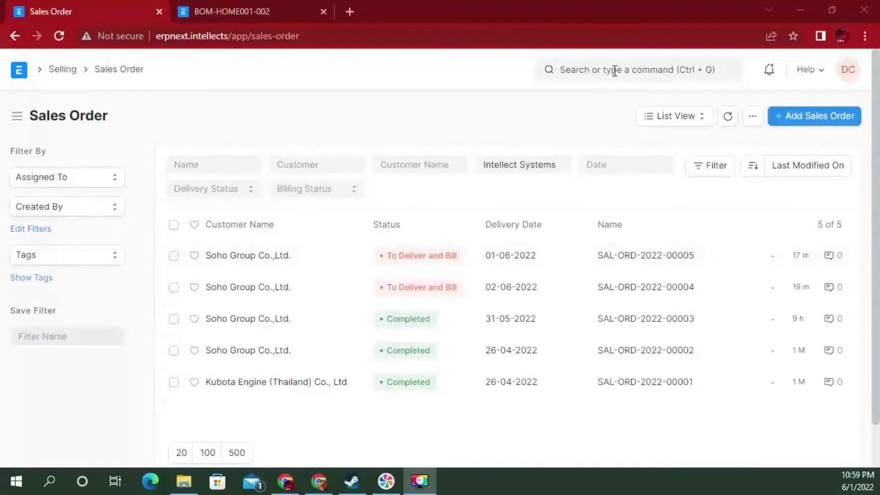
pyautogui.click(614, 72)
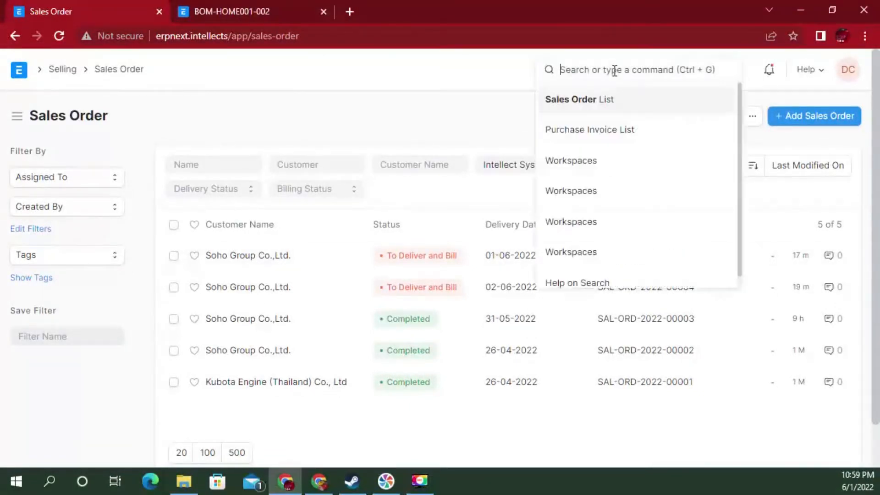
pyautogui.write('Producrt')
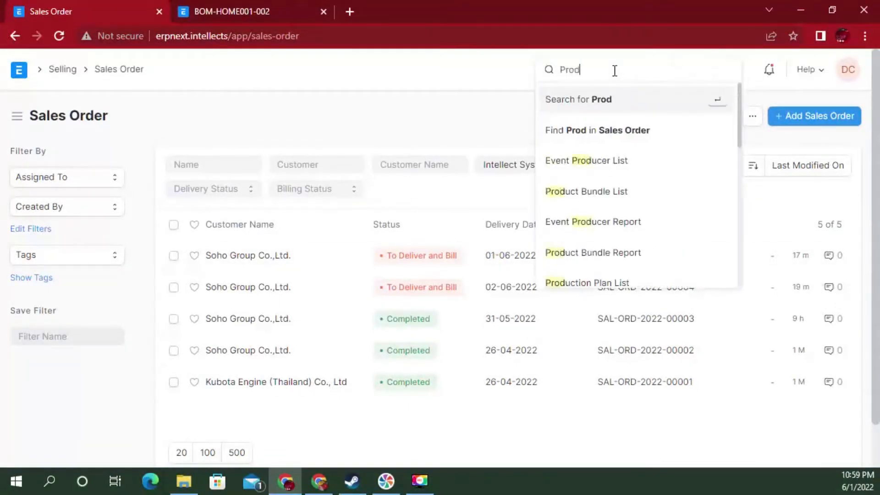
pyautogui.press('BackSpace')
pyautogui.press('BackSpace')
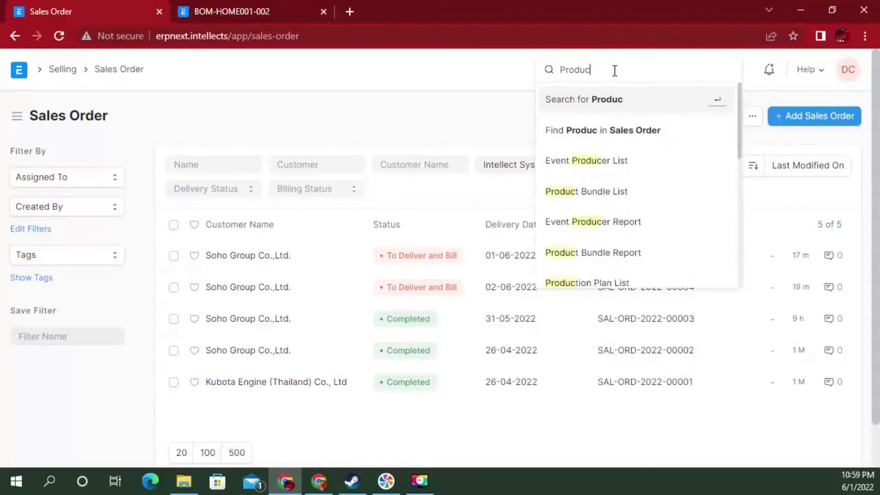
pyautogui.write('tion Plan')
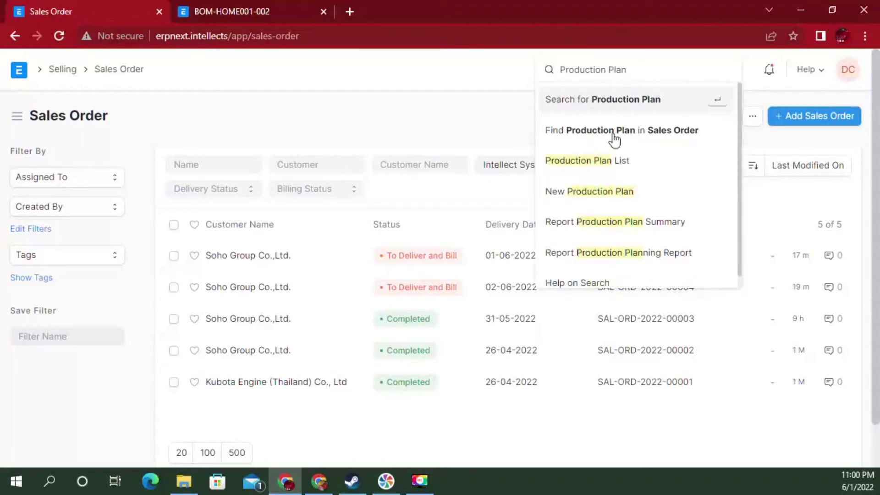
pyautogui.click(593, 162)
pyautogui.click(795, 111)
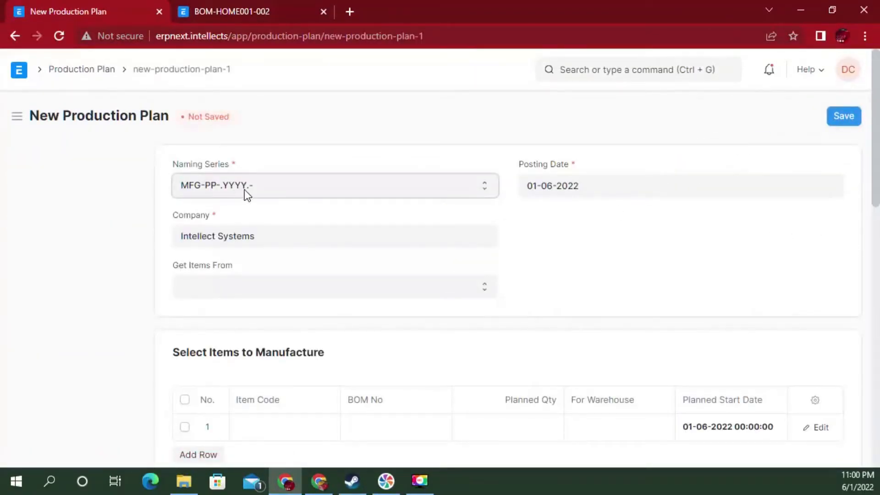
# Set the plan to get items from Sales Order and fetch the open sales orders
pyautogui.click(220, 288)
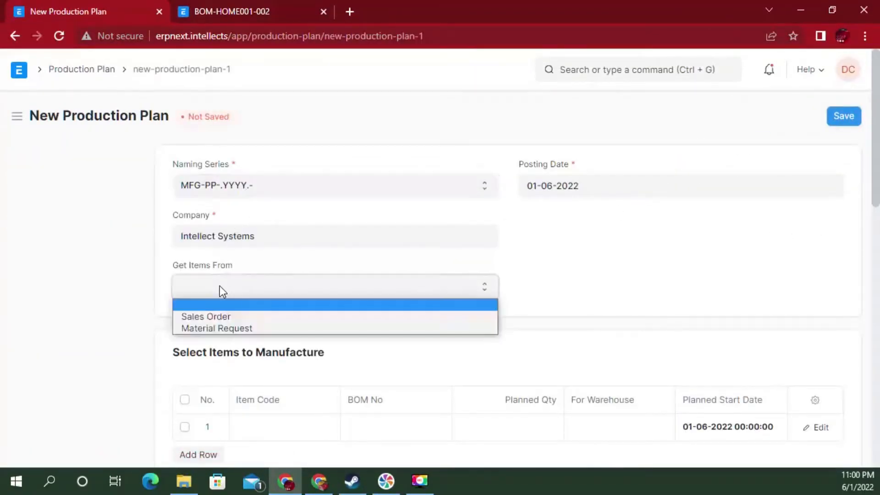
pyautogui.click(227, 313)
pyautogui.scroll(-3, 232, 311)
pyautogui.scroll(-5, 233, 312)
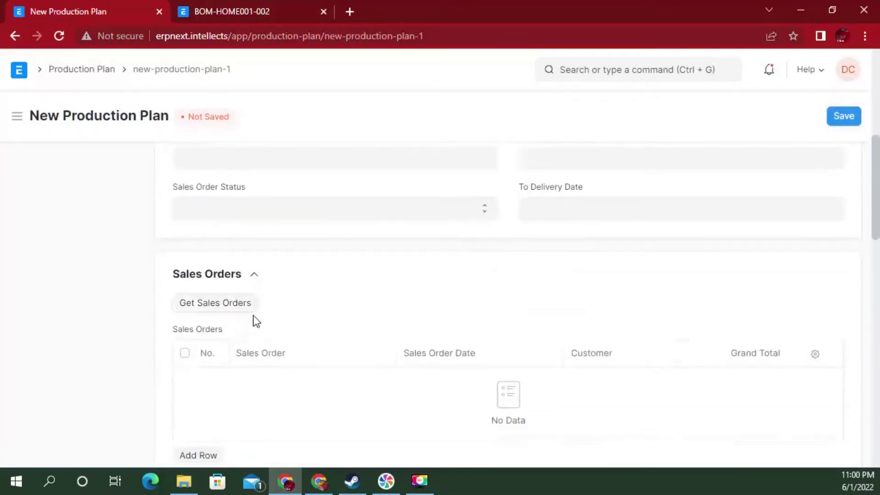
pyautogui.click(243, 305)
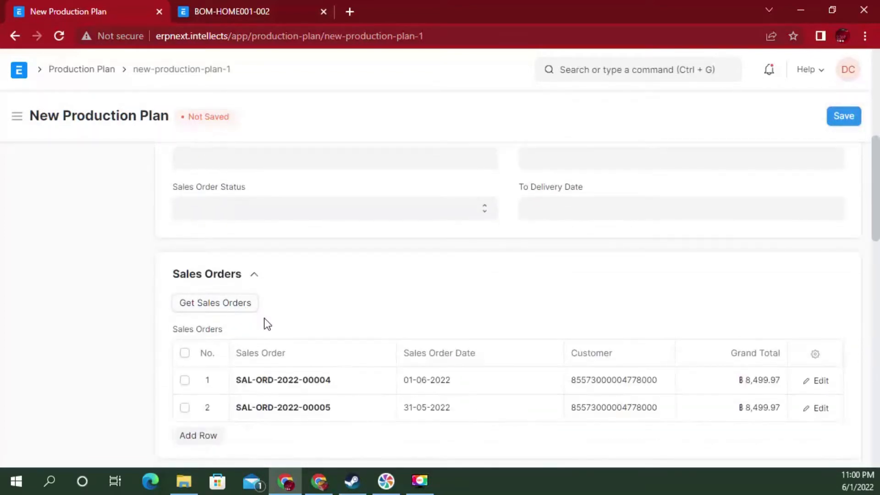
# Delete the sales order dated 31-05-2022 from the plan's Sales Orders table
pyautogui.scroll(-2, 321, 348)
pyautogui.click(184, 339)
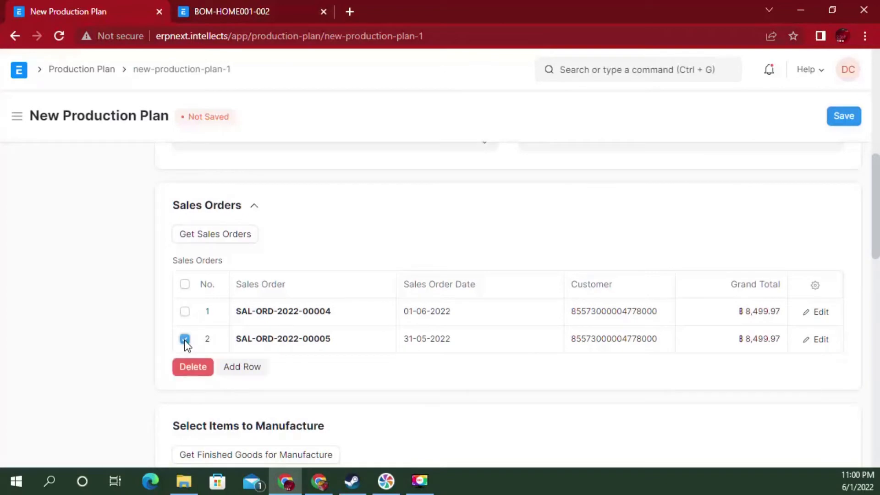
pyautogui.click(195, 366)
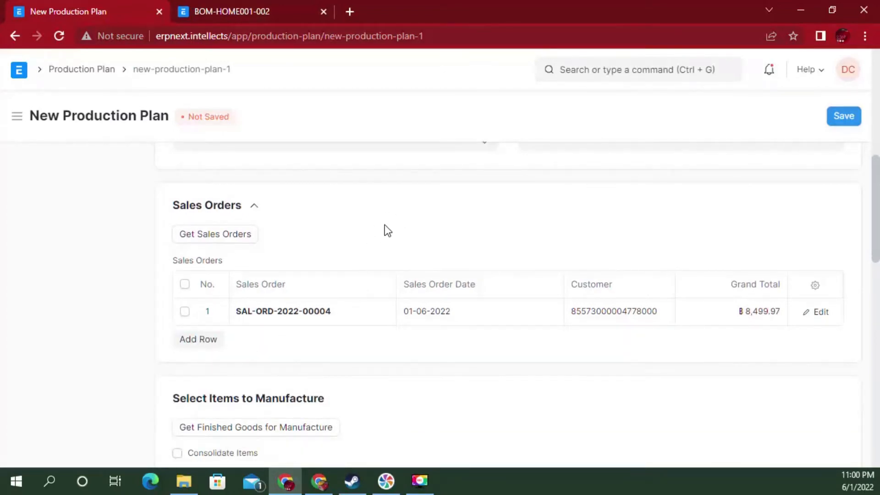
# Get the finished goods for manufacture from the remaining sales order into the items to manufacture
pyautogui.scroll(2, 384, 225)
pyautogui.scroll(-6, 384, 225)
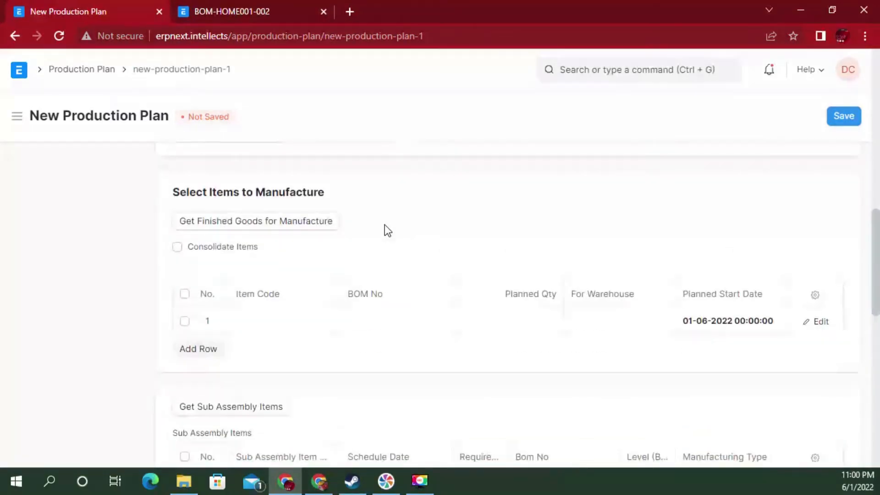
pyautogui.scroll(3, 389, 225)
pyautogui.scroll(-1, 349, 272)
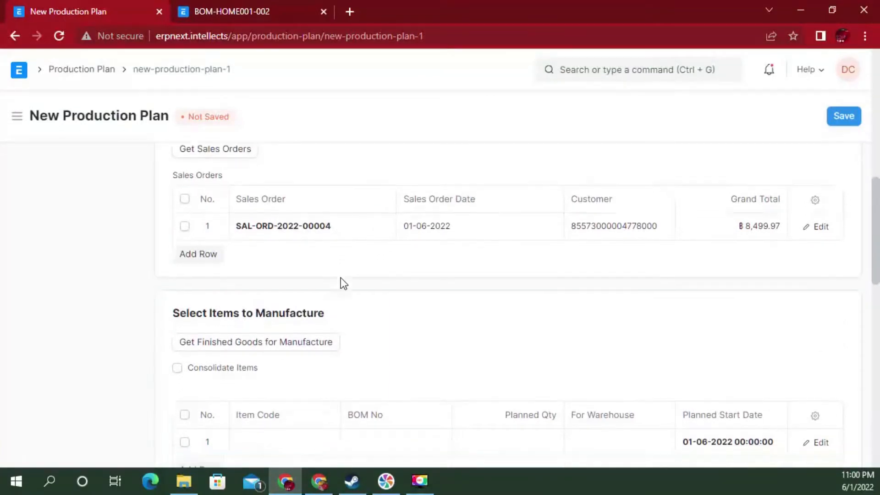
pyautogui.scroll(-3, 341, 283)
pyautogui.click(257, 222)
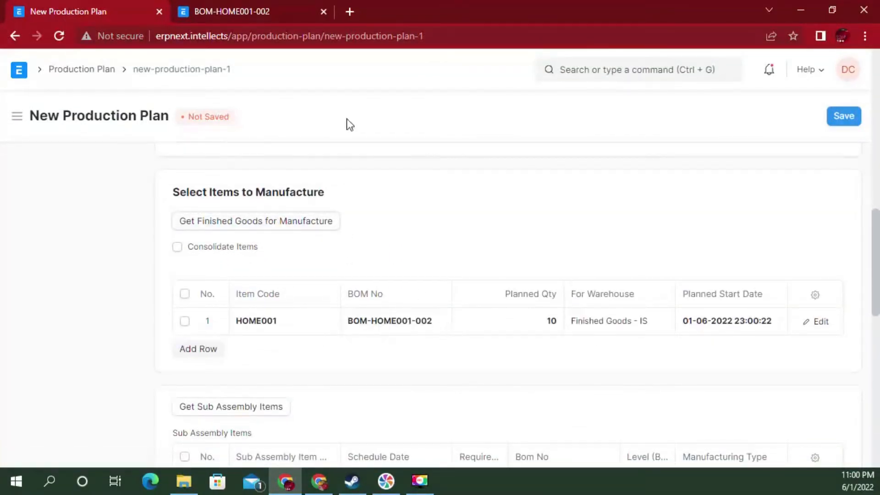
# Check the raw material quantities and rates of BOM-HOME001-002 in the other browser tab
pyautogui.click(281, 13)
pyautogui.scroll(3, 591, 318)
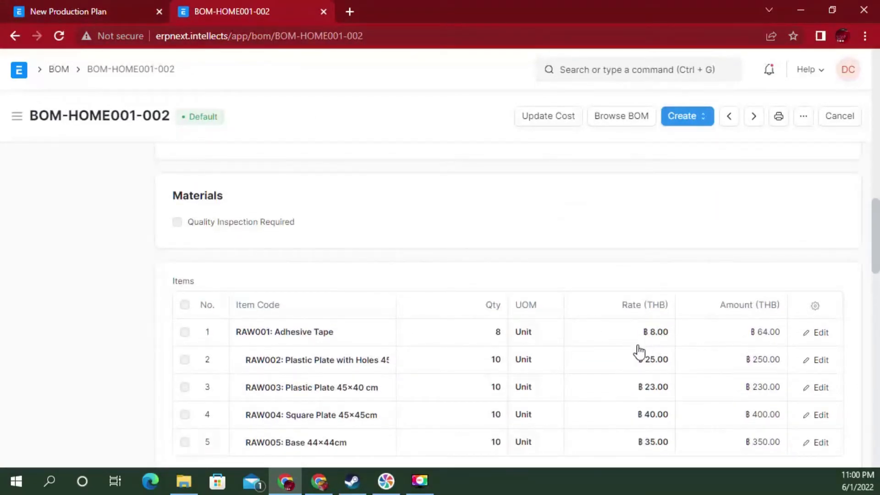
pyautogui.scroll(-3, 488, 212)
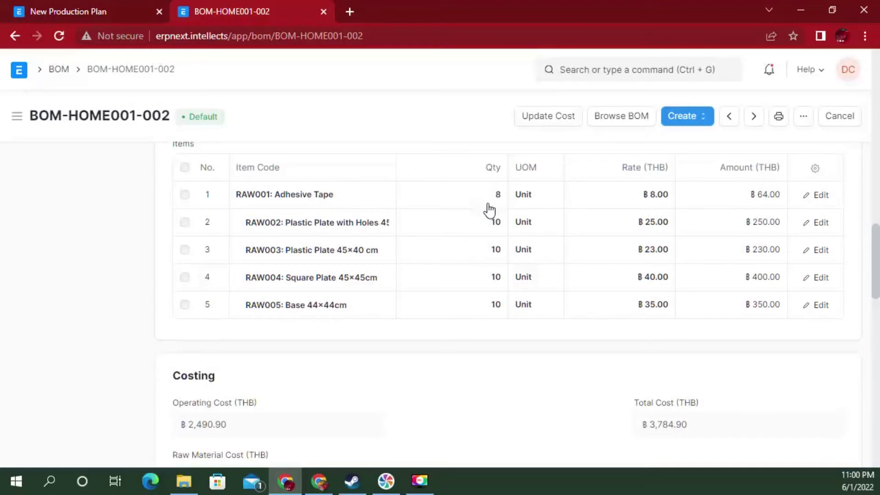
pyautogui.scroll(3, 206, 129)
# Open BOM-HOME001-001 to compare its raw material quantities, and return to the new production plan
pyautogui.click(59, 69)
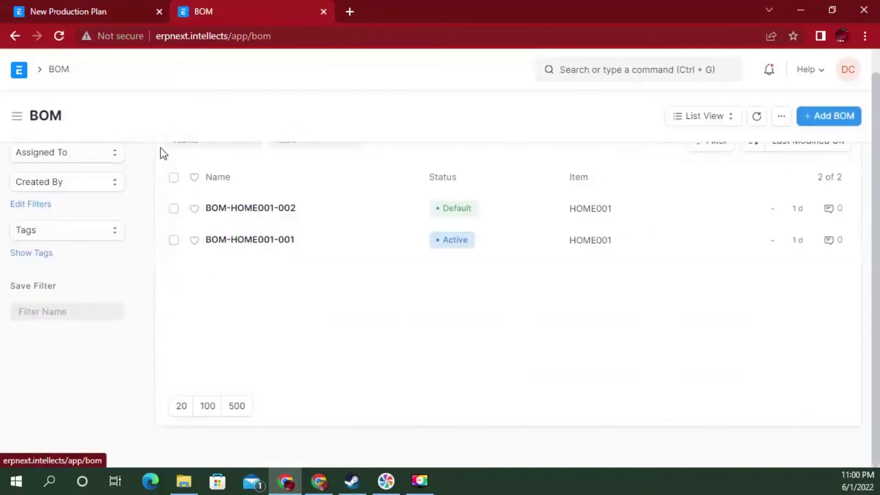
pyautogui.click(247, 243)
pyautogui.scroll(-10, 390, 307)
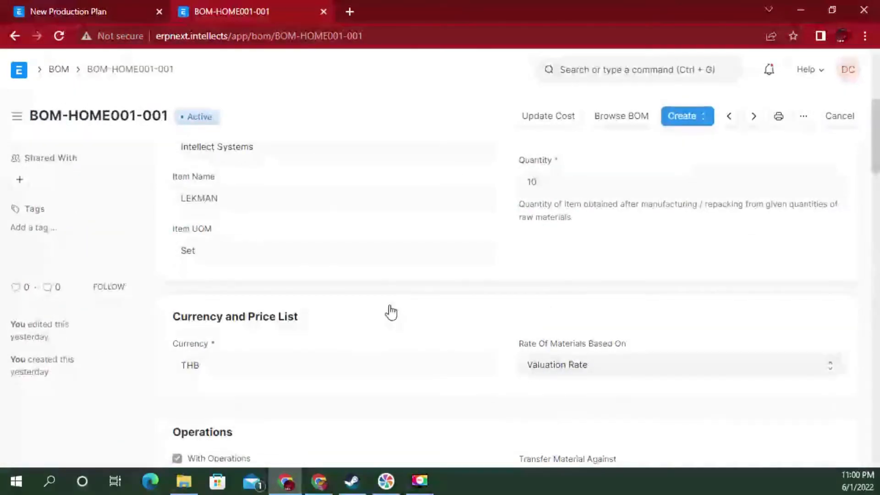
pyautogui.scroll(-9, 390, 312)
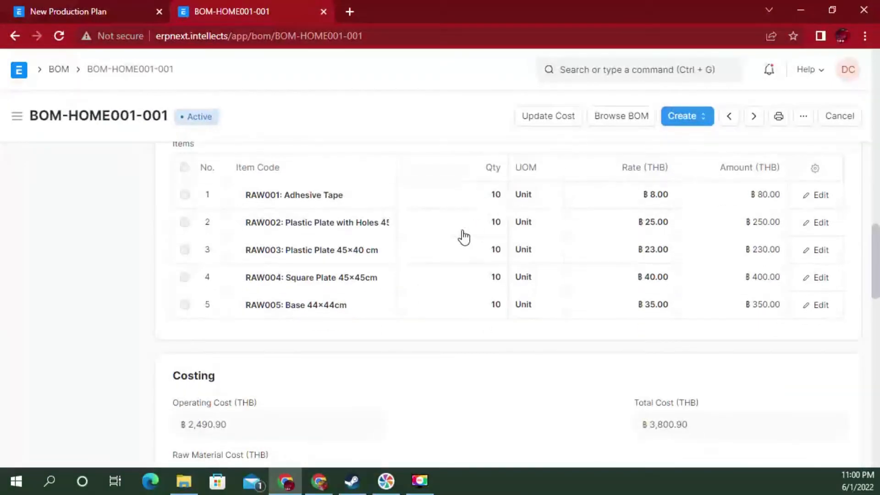
pyautogui.click(69, 11)
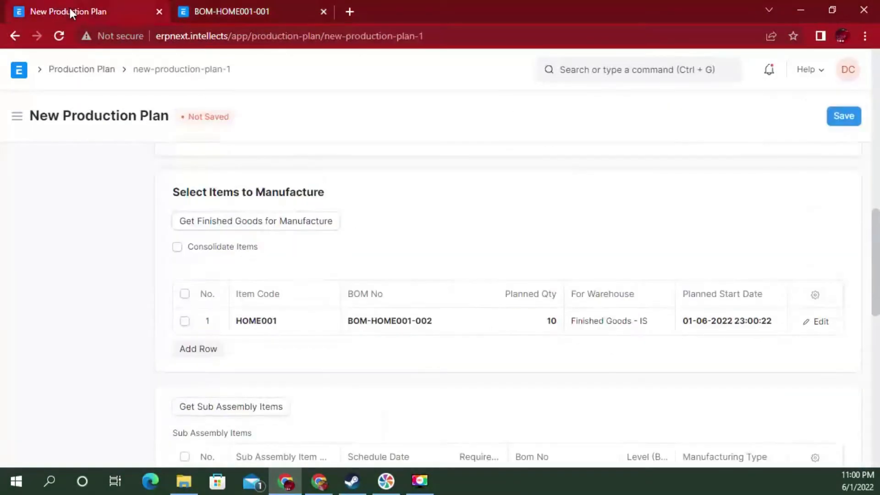
# Change the BOM of the HOME001 row in the items to manufacture to BOM-HOME001-001
pyautogui.click(438, 320)
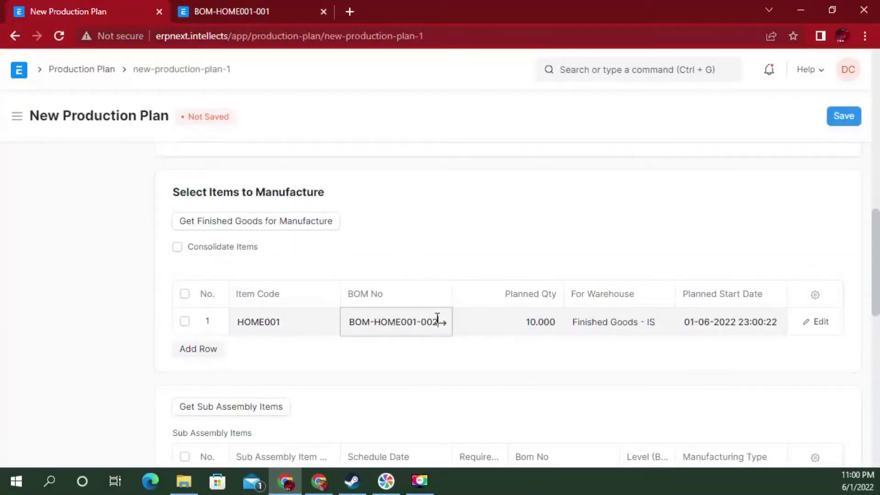
pyautogui.write('1')
pyautogui.click(460, 224)
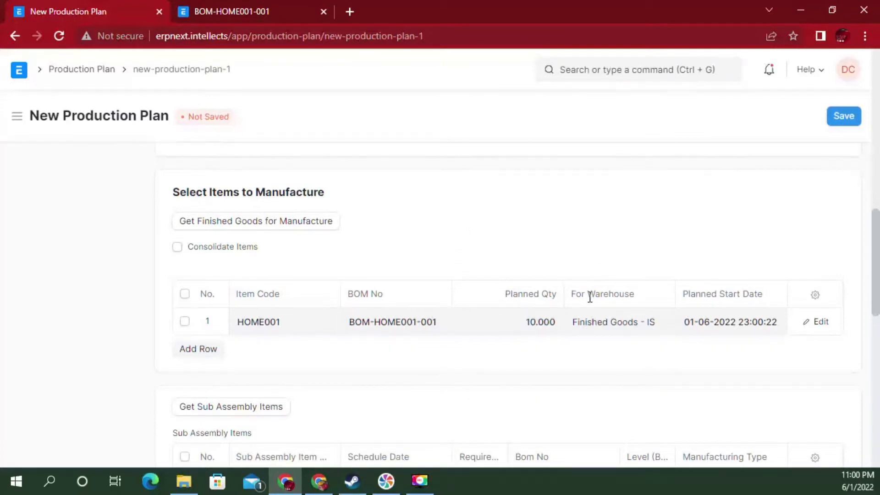
# Set the material request warehouse in Material Requirement Planning to Finished Goods - IS
pyautogui.scroll(-9, 590, 301)
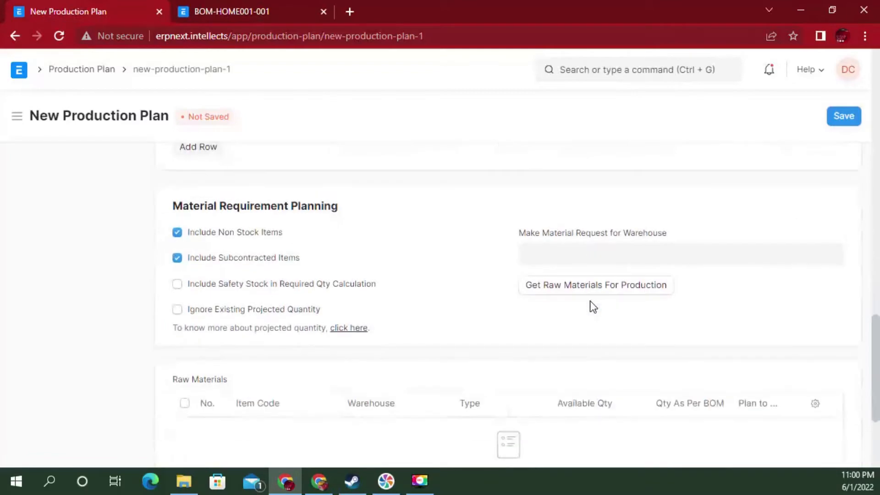
pyautogui.scroll(-3, 590, 301)
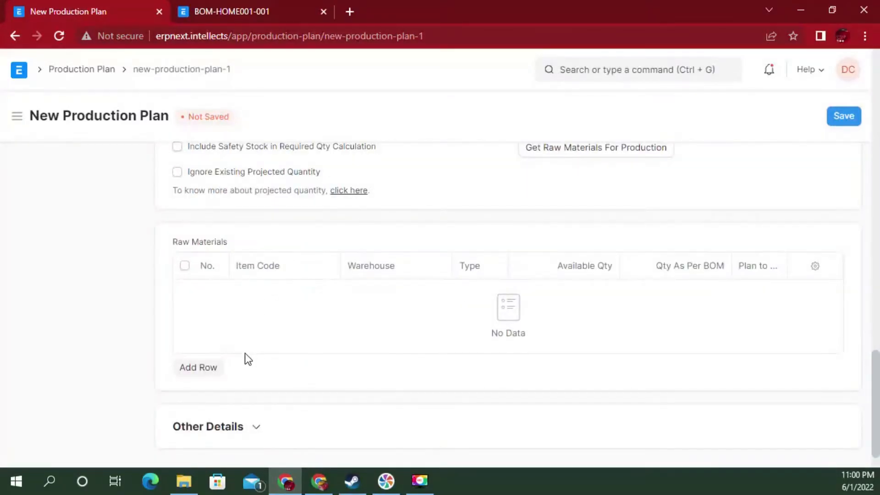
pyautogui.scroll(3, 501, 304)
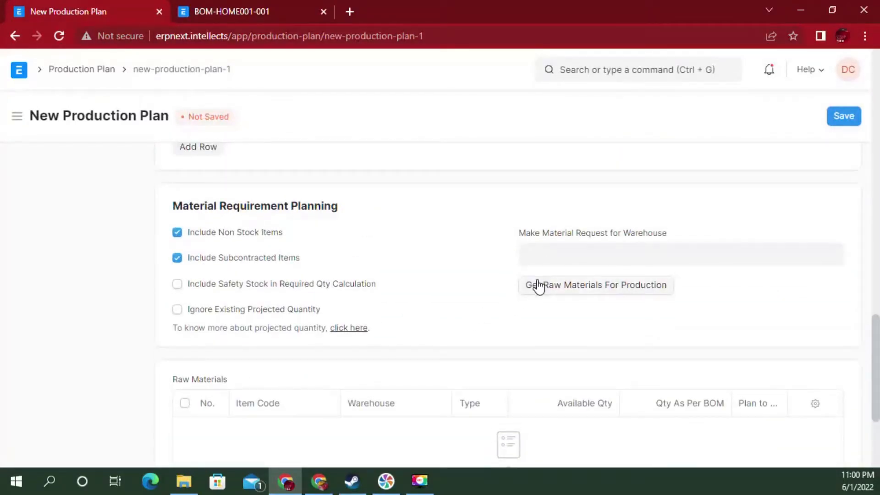
pyautogui.click(551, 253)
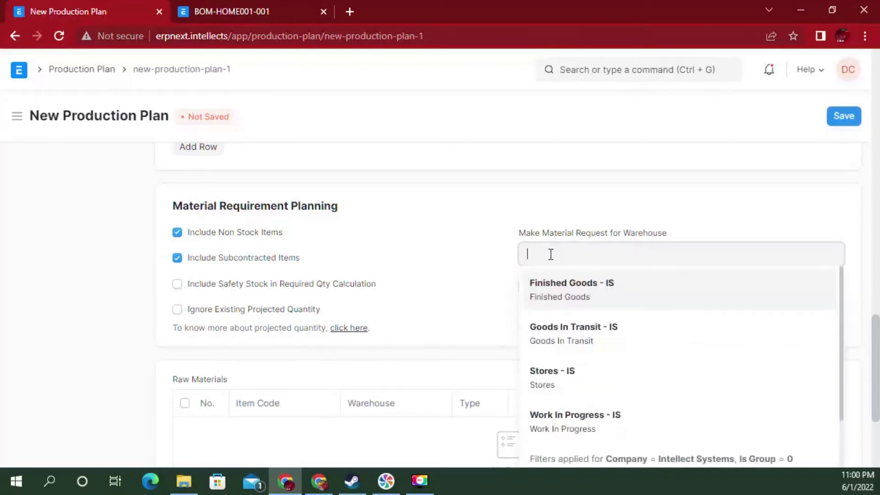
pyautogui.click(572, 289)
# Get the raw materials for production with Stores - IS as the source warehouse
pyautogui.click(571, 291)
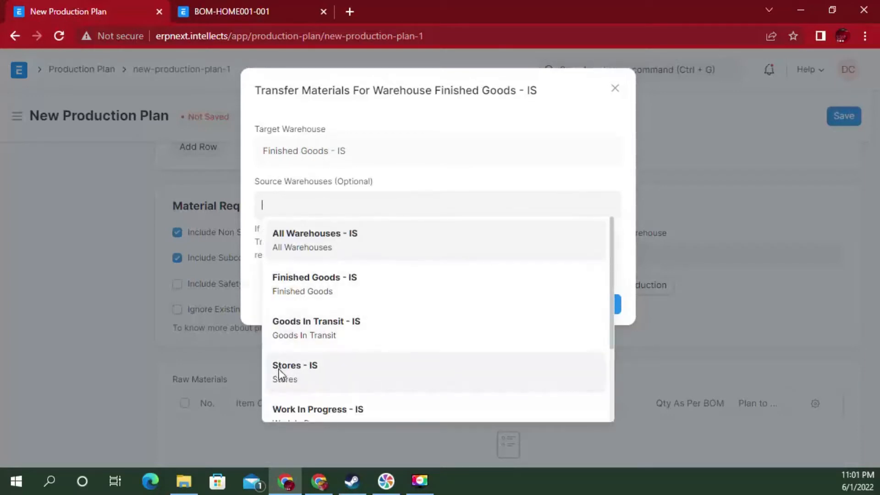
pyautogui.click(279, 369)
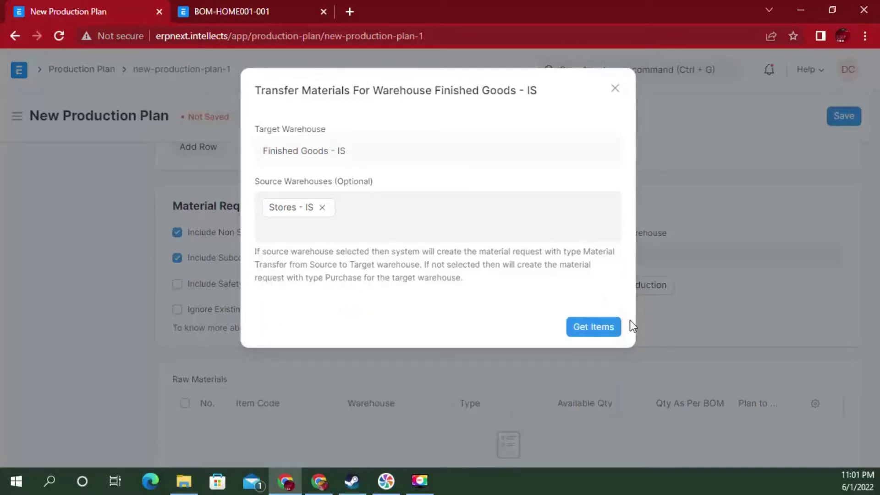
pyautogui.click(612, 328)
pyautogui.scroll(-3, 559, 333)
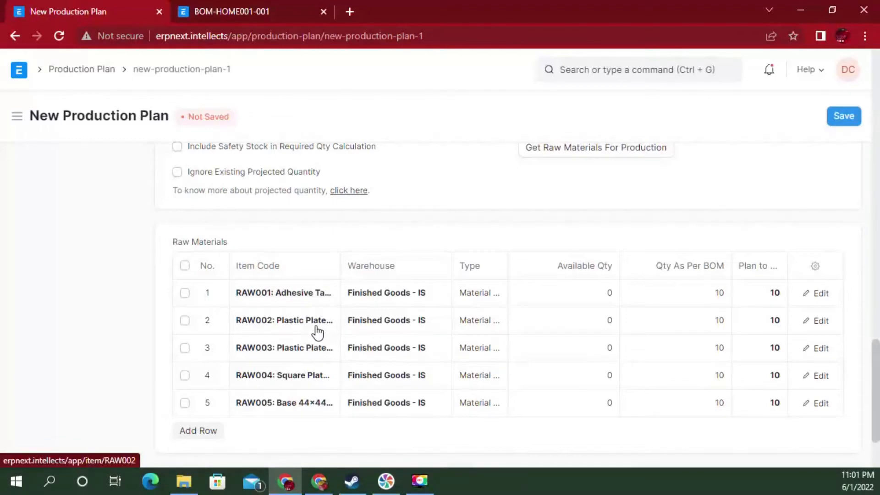
pyautogui.scroll(-1, 481, 380)
pyautogui.scroll(-2, 483, 383)
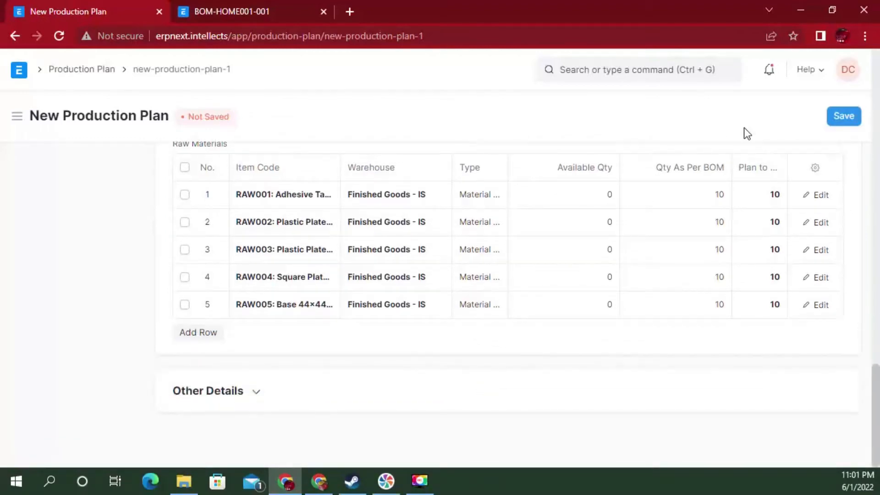
# Save the new production plan and submit it permanently
pyautogui.click(854, 117)
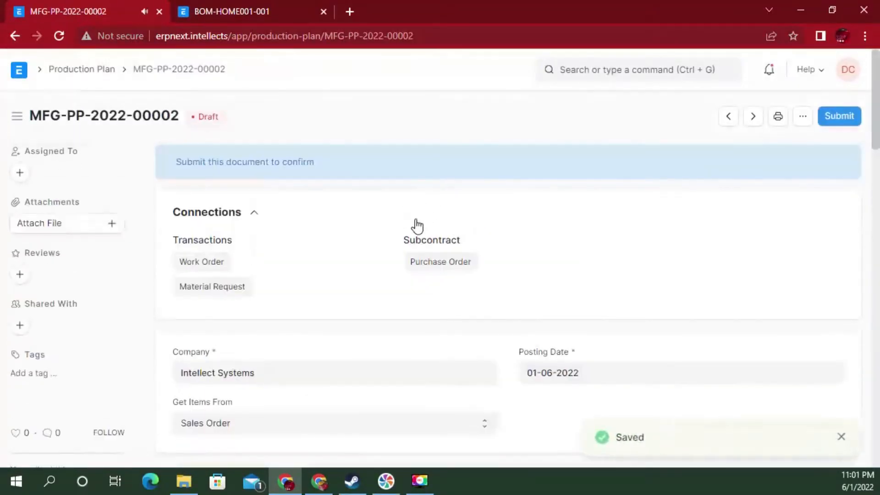
pyautogui.click(854, 118)
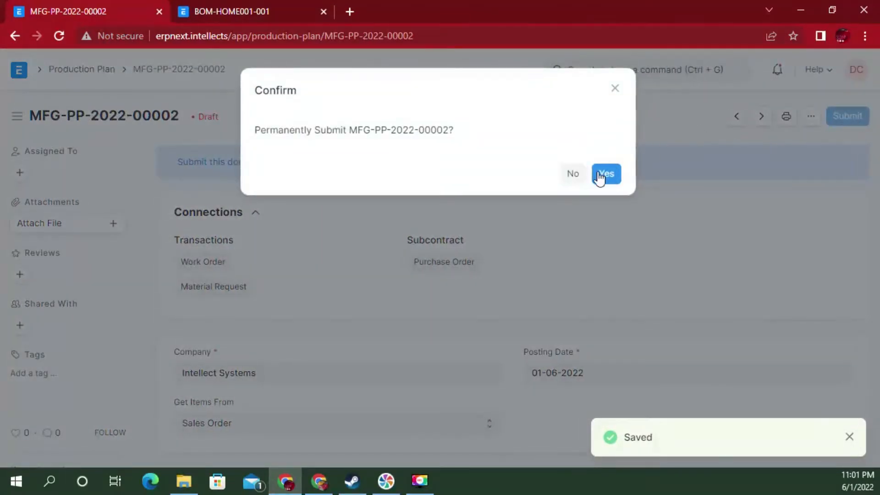
pyautogui.click(604, 174)
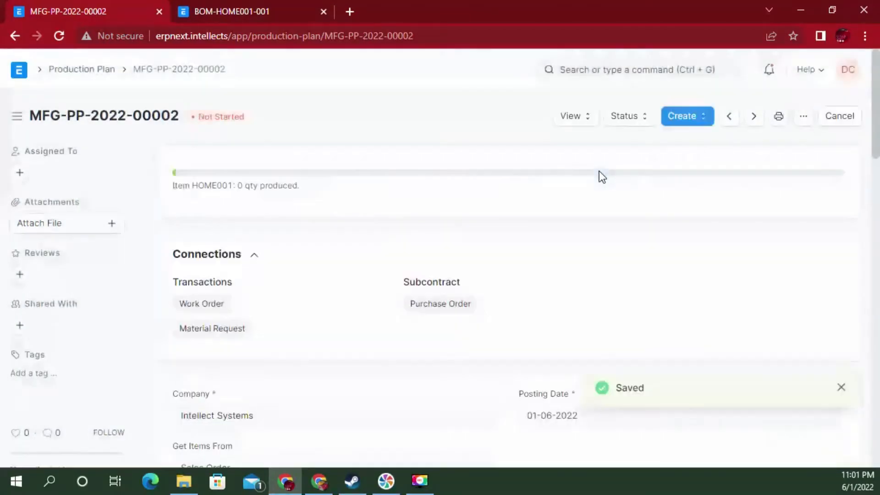
# Check the Production steps slide in the other browser window, and return to the submitted production plan
pyautogui.click(317, 488)
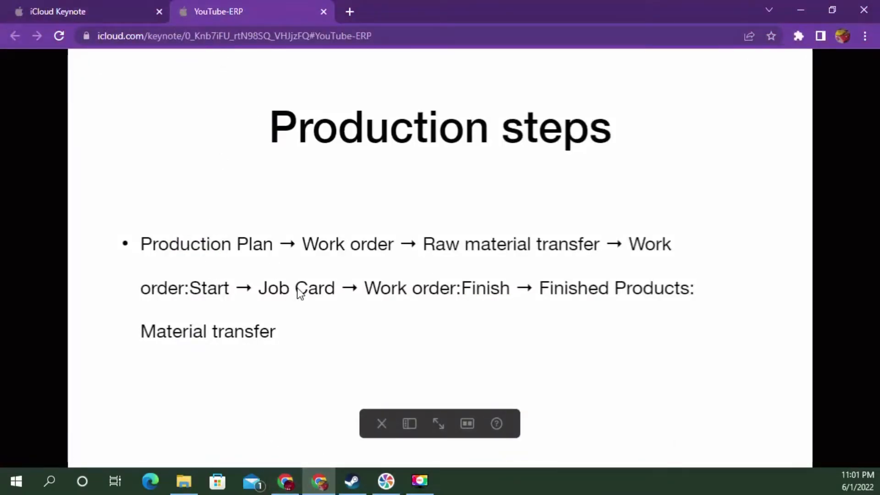
pyautogui.click(290, 488)
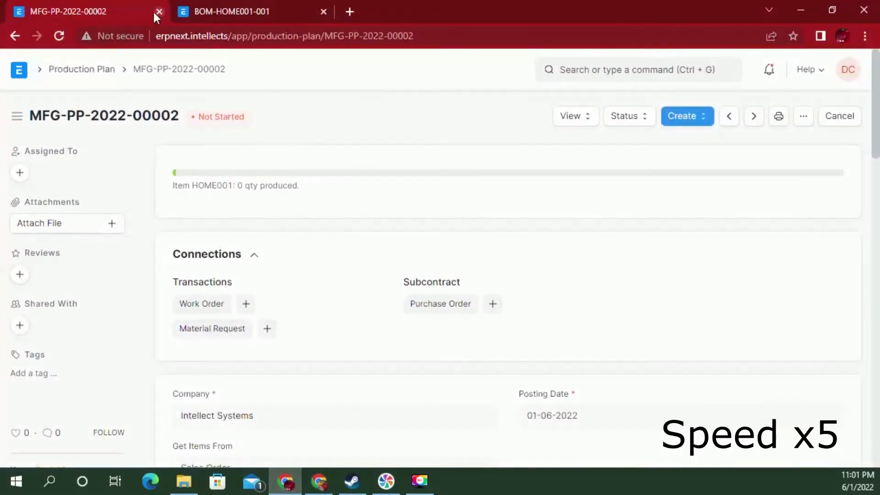
pyautogui.click(560, 69)
pyautogui.write('Work o')
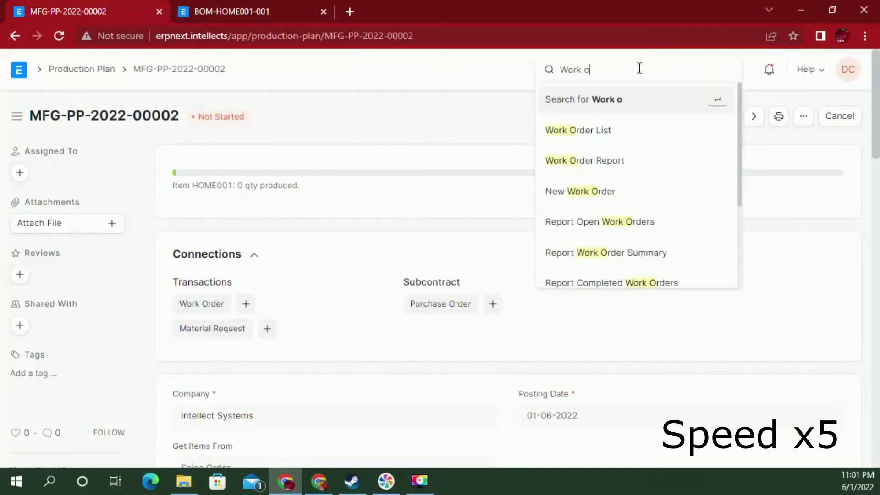
pyautogui.click(596, 130)
pyautogui.click(779, 114)
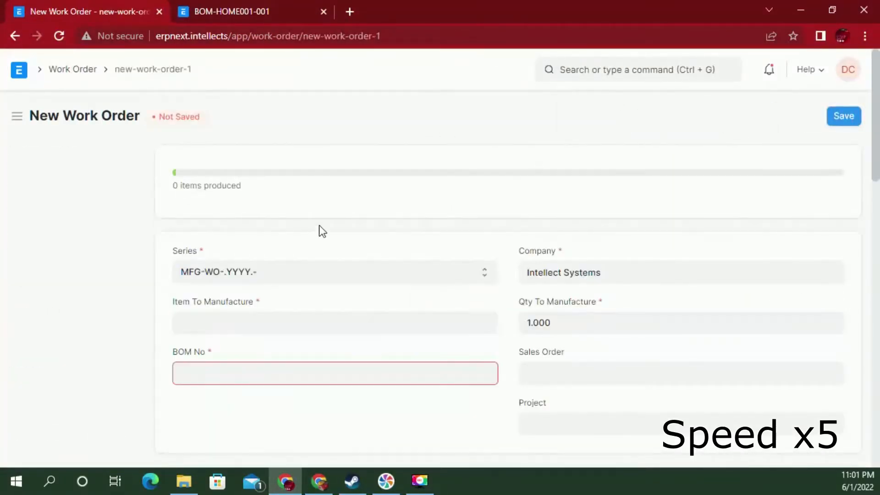
pyautogui.scroll(-20, 385, 235)
pyautogui.click(78, 71)
# Reopen the submitted production plan from the Production Plan list, create its work order and open that work order
pyautogui.click(650, 69)
pyautogui.write('Produc')
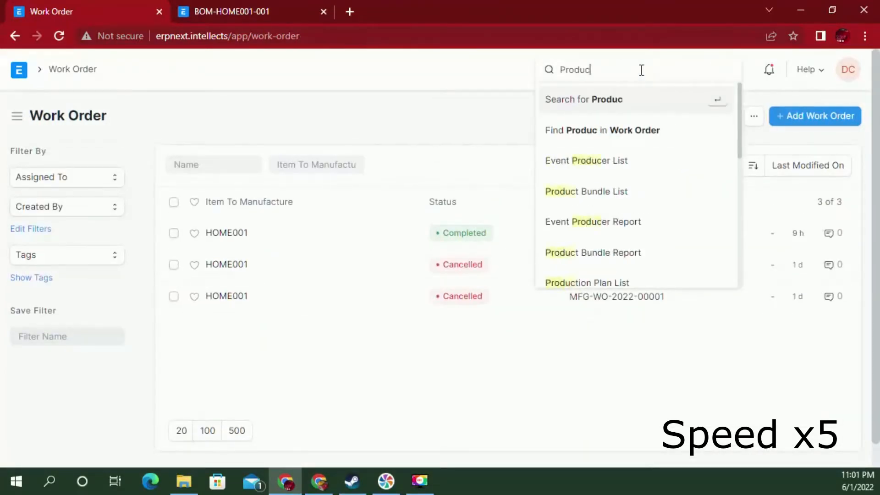
pyautogui.click(579, 283)
pyautogui.click(257, 232)
pyautogui.click(687, 116)
pyautogui.click(734, 144)
pyautogui.click(316, 129)
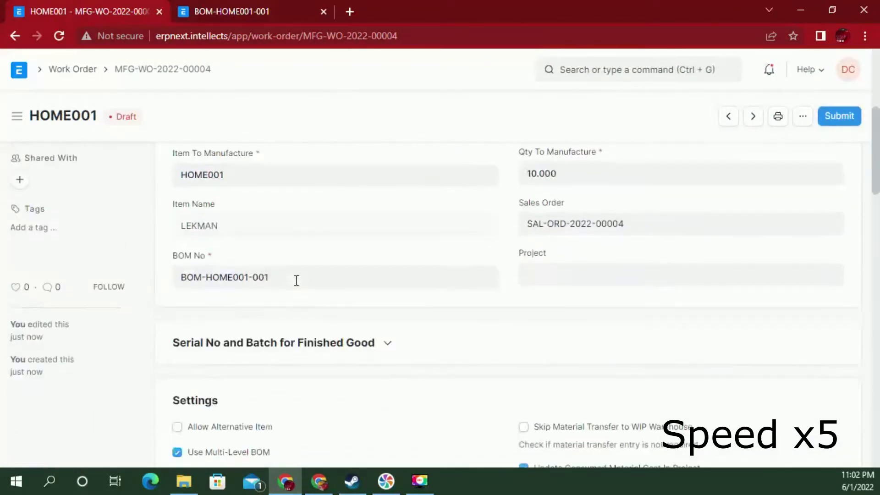
# Set the work order's source warehouse to Stores - IS and its work-in-progress warehouse to Work In Progress - IS
pyautogui.scroll(-5, 295, 283)
pyautogui.click(263, 299)
pyautogui.click(220, 458)
pyautogui.click(229, 368)
pyautogui.scroll(-10, 251, 389)
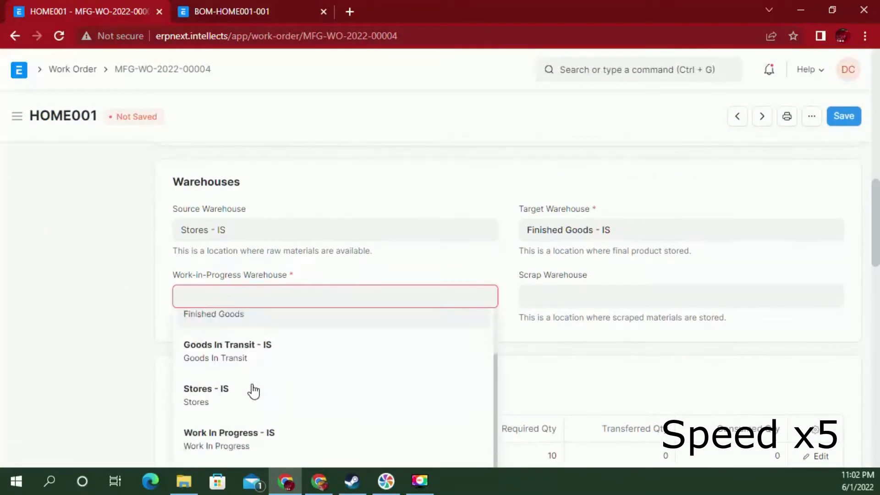
pyautogui.click(285, 266)
pyautogui.click(279, 357)
pyautogui.click(279, 220)
pyautogui.click(495, 335)
pyautogui.scroll(-5, 545, 348)
pyautogui.scroll(-5, 546, 345)
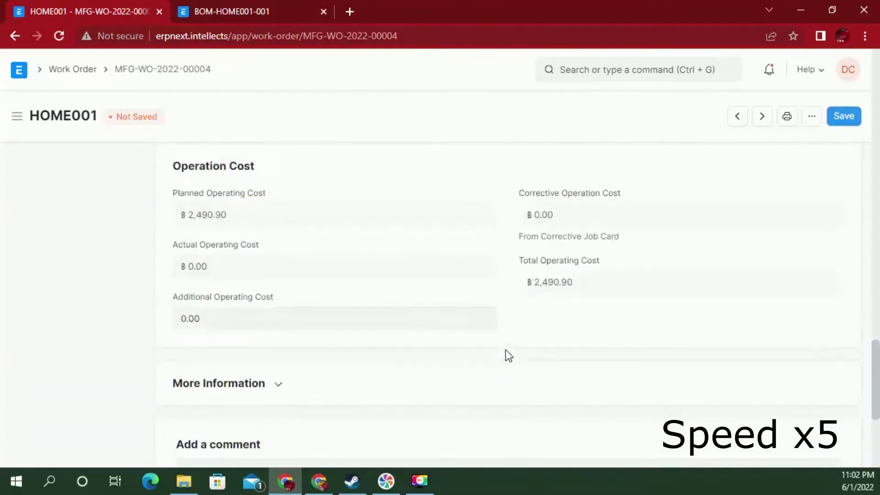
# Save the HOME001 work order and submit it
pyautogui.scroll(10, 505, 350)
pyautogui.hotkey('ctrl', 's')
pyautogui.click(602, 168)
# Start the work order, and save and submit its stock entry transferring raw materials from Stores - IS to Work In Progress - IS
pyautogui.click(607, 116)
pyautogui.click(599, 220)
pyautogui.scroll(-10, 412, 310)
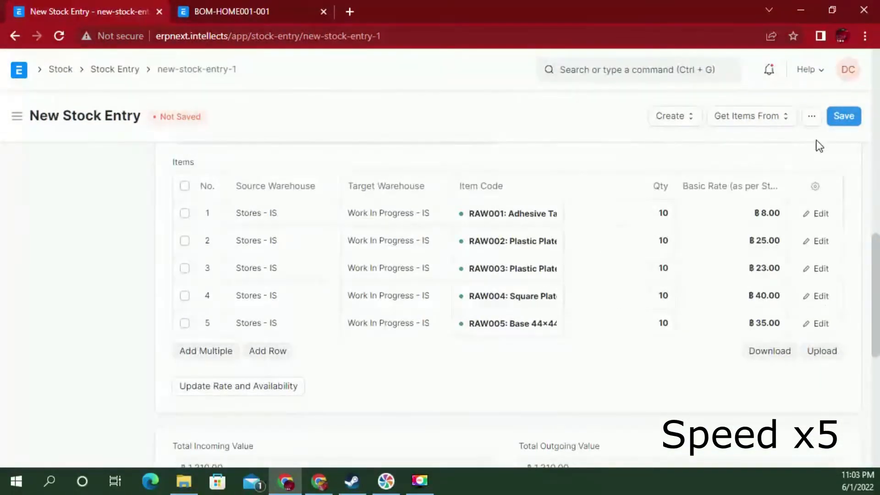
pyautogui.hotkey('ctrl', 's')
pyautogui.hotkey('ctrl', 's')
pyautogui.click(589, 183)
# Open the Job Card list, clear its work order filter and open the draft LEKMAN-ASSEMBLY job card
pyautogui.click(621, 69)
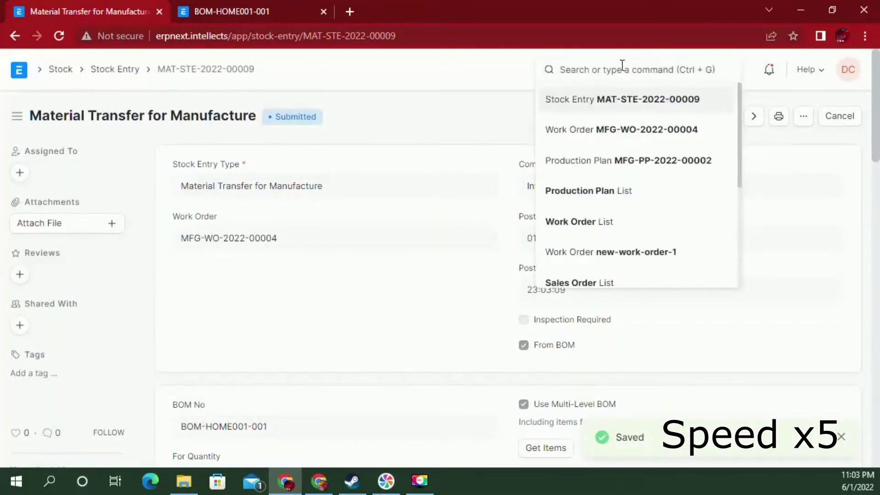
pyautogui.write('Job Card')
pyautogui.click(571, 129)
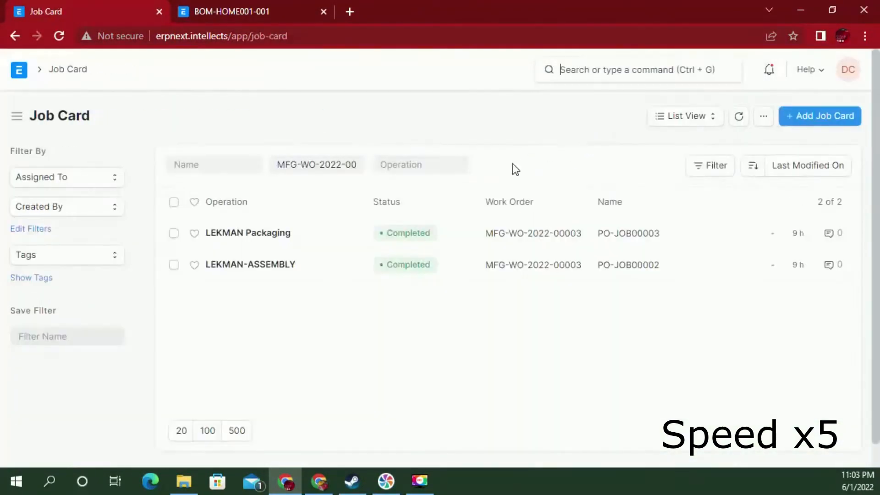
pyautogui.click(315, 165)
pyautogui.hotkey('ctrl', 'a')
pyautogui.press('BackSpace')
pyautogui.click(252, 273)
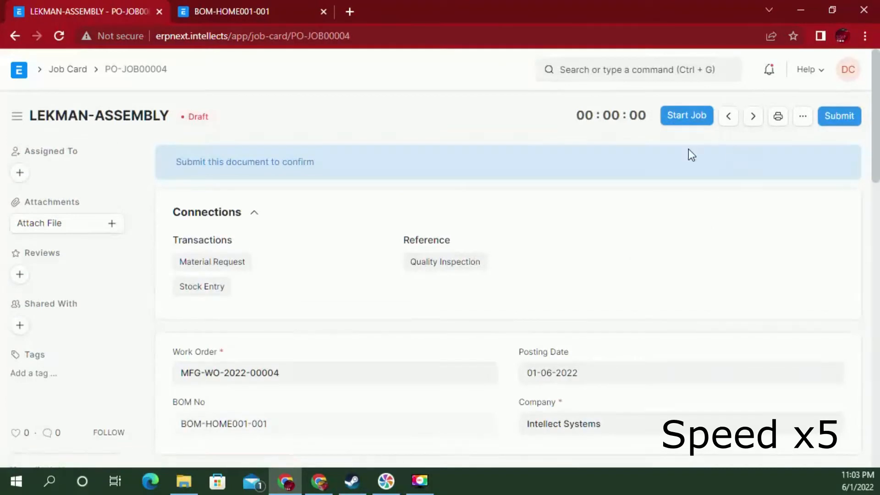
# Assign the employee to the LEKMAN-ASSEMBLY job card and its time log row
pyautogui.scroll(-10, 276, 315)
pyautogui.click(577, 177)
pyautogui.click(584, 218)
pyautogui.click(286, 338)
pyautogui.click(419, 337)
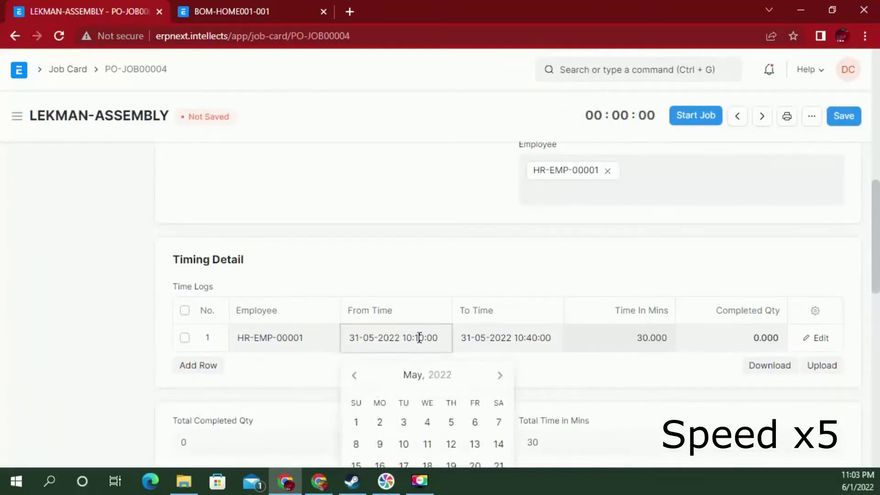
pyautogui.scroll(-3, 419, 338)
pyautogui.moveTo(447, 400); pyautogui.dragTo(404, 411)
pyautogui.click(508, 196)
pyautogui.moveTo(560, 395); pyautogui.dragTo(567, 412)
pyautogui.click(742, 200)
pyautogui.write('10')
pyautogui.click(843, 116)
pyautogui.click(519, 186)
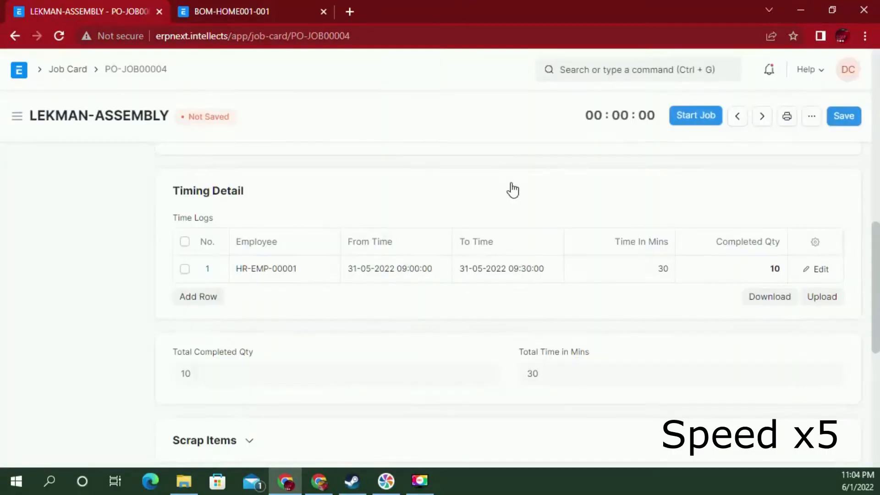
# Move the time log's start and end dates to 30-05-2022, from 09:00:00 to 09:30:00
pyautogui.click(454, 274)
pyautogui.scroll(-2, 438, 324)
pyautogui.scroll(5, 438, 324)
pyautogui.scroll(-5, 438, 330)
pyautogui.click(373, 266)
pyautogui.click(395, 442)
pyautogui.click(477, 266)
pyautogui.click(493, 442)
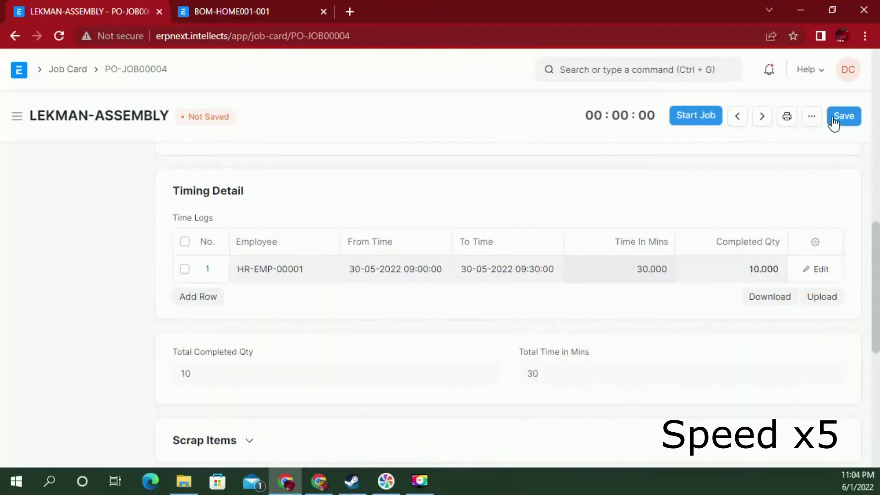
# Save the LEKMAN-ASSEMBLY job card and submit it
pyautogui.click(840, 117)
pyautogui.click(833, 116)
pyautogui.click(596, 172)
# Open the draft LEKMAN Packaging job card and assign the employee to the card and its time log row
pyautogui.click(86, 71)
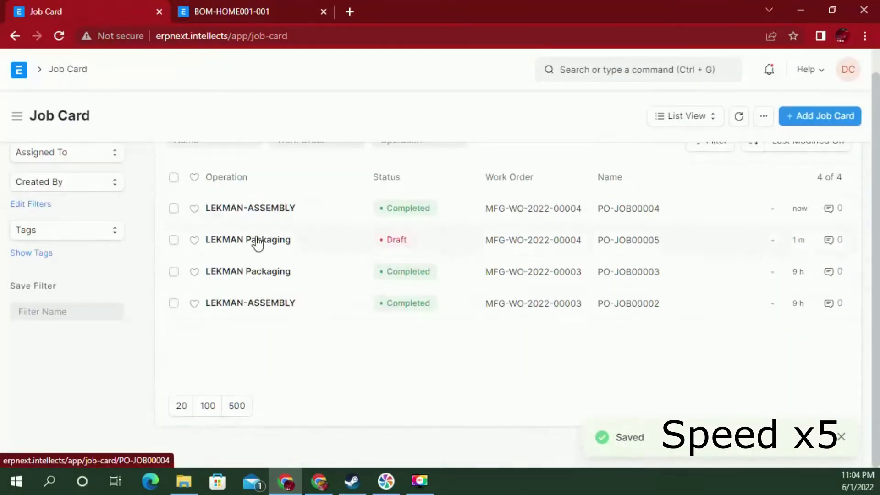
pyautogui.click(250, 238)
pyautogui.click(601, 171)
pyautogui.click(573, 202)
pyautogui.click(240, 338)
pyautogui.click(275, 367)
pyautogui.click(387, 338)
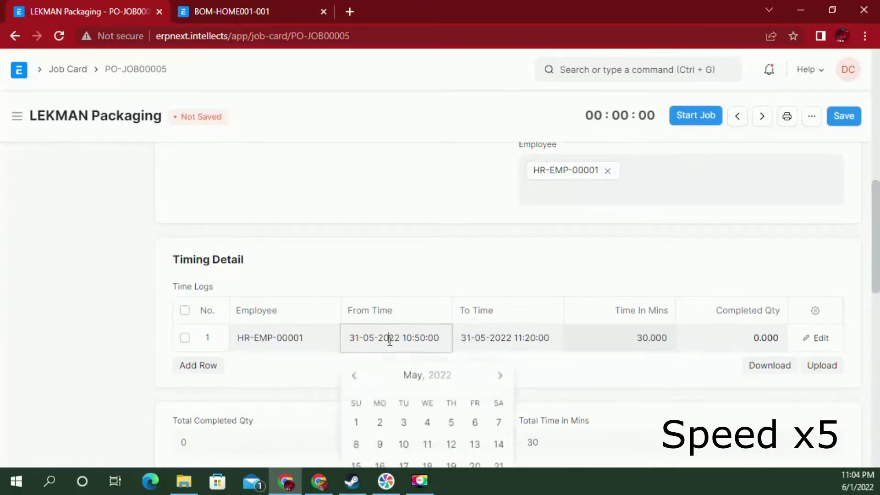
pyautogui.scroll(-3, 387, 338)
pyautogui.click(380, 376)
pyautogui.press('BackSpace')
pyautogui.press('BackSpace')
pyautogui.write('09')
pyautogui.press('Right')
pyautogui.press('Delete')
pyautogui.write('3')
pyautogui.click(504, 201)
pyautogui.click(492, 372)
pyautogui.press('Delete')
pyautogui.write('0')
pyautogui.press('Right')
pyautogui.press('Delete')
pyautogui.write('0')
pyautogui.click(752, 200)
pyautogui.write('10')
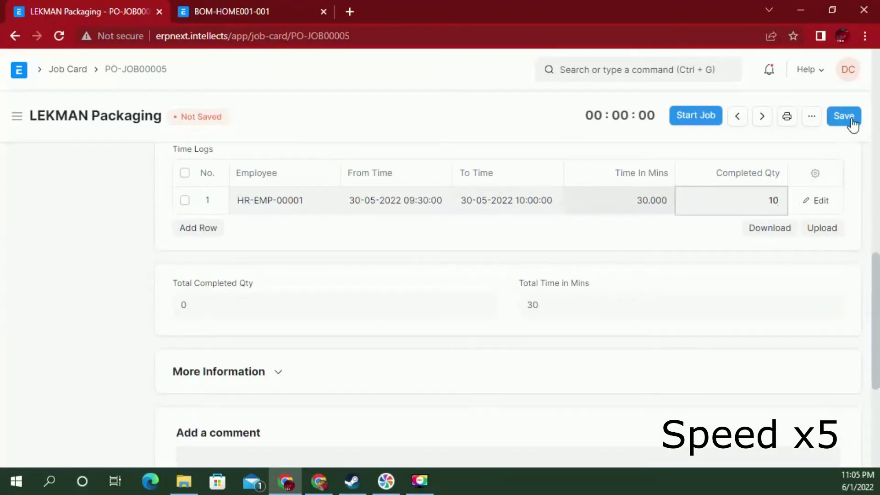
# Save the LEKMAN Packaging job card and submit it
pyautogui.click(844, 116)
pyautogui.click(839, 116)
pyautogui.click(602, 151)
# Open the Work Order list and reopen the newest HOME001 work order
pyautogui.click(585, 69)
pyautogui.write('Produ')
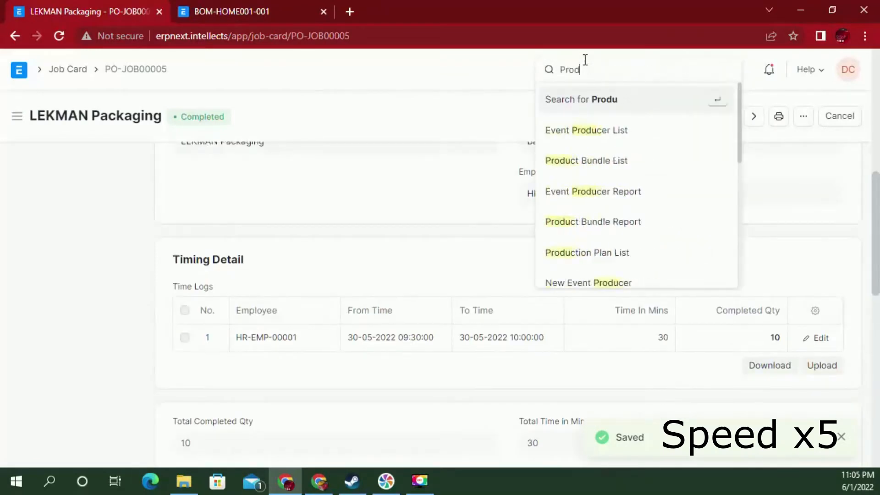
pyautogui.press('BackSpace')
pyautogui.press('BackSpace')
pyautogui.press('BackSpace')
pyautogui.press('BackSpace')
pyautogui.press('BackSpace')
pyautogui.write('Work o')
pyautogui.click(568, 129)
pyautogui.click(226, 209)
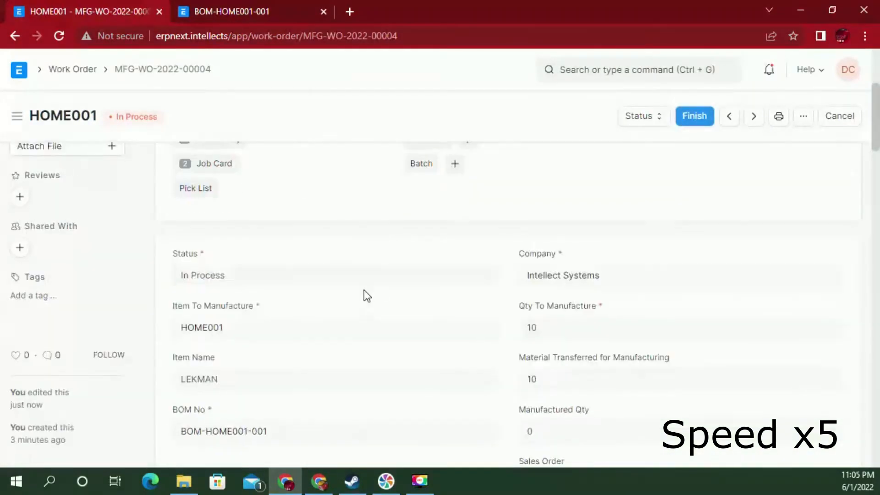
# Finish the HOME001 work order, and save and submit the resulting manufacture stock entry
pyautogui.scroll(-5, 364, 290)
pyautogui.click(694, 116)
pyautogui.click(605, 221)
pyautogui.scroll(-8, 487, 275)
pyautogui.scroll(-5, 459, 281)
pyautogui.click(844, 116)
pyautogui.click(840, 116)
pyautogui.click(606, 174)
# Open the Stock Balance report from the Stock workspace and examine the balance and incoming quantities of HOME001 and its raw materials
pyautogui.click(60, 70)
pyautogui.click(231, 201)
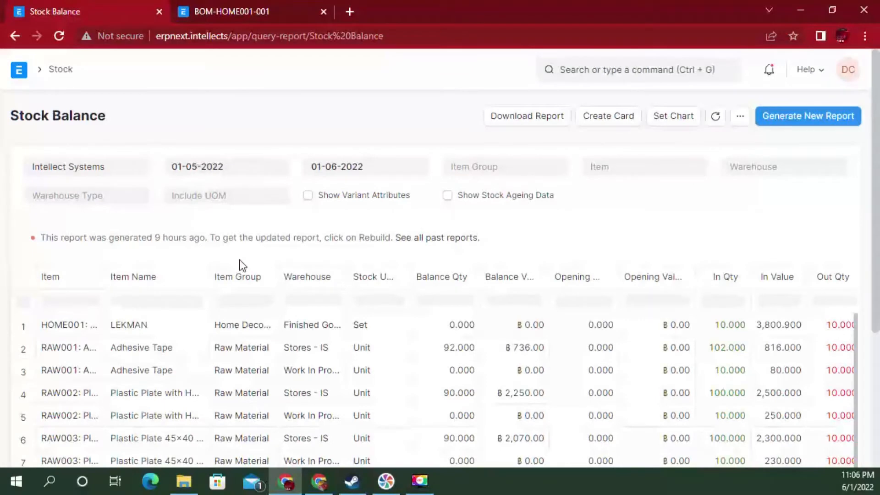
pyautogui.scroll(-1, 239, 259)
pyautogui.scroll(-1, 239, 259)
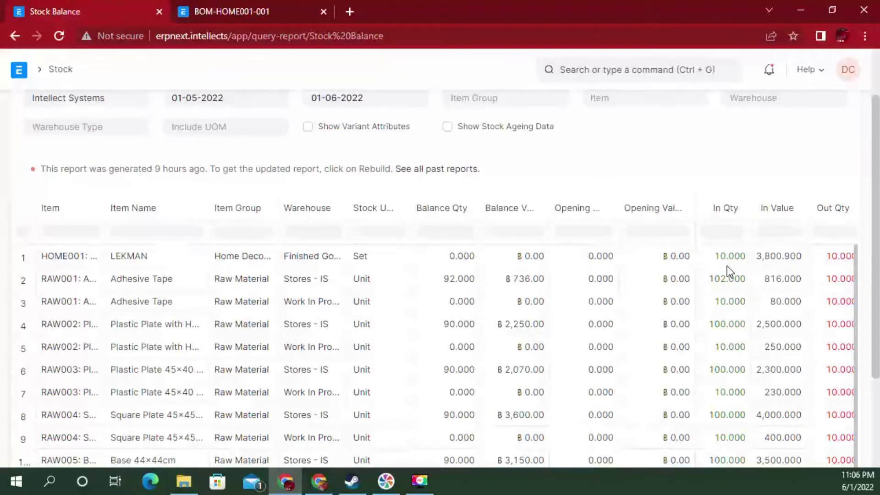
# Rebuild the Stock Balance report and display the newly generated prepared report
pyautogui.scroll(-1, 727, 266)
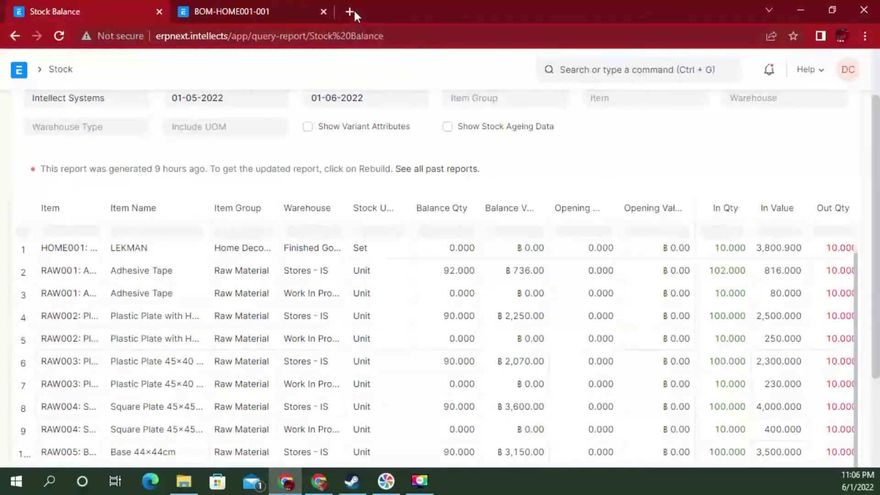
pyautogui.scroll(-3, 383, 326)
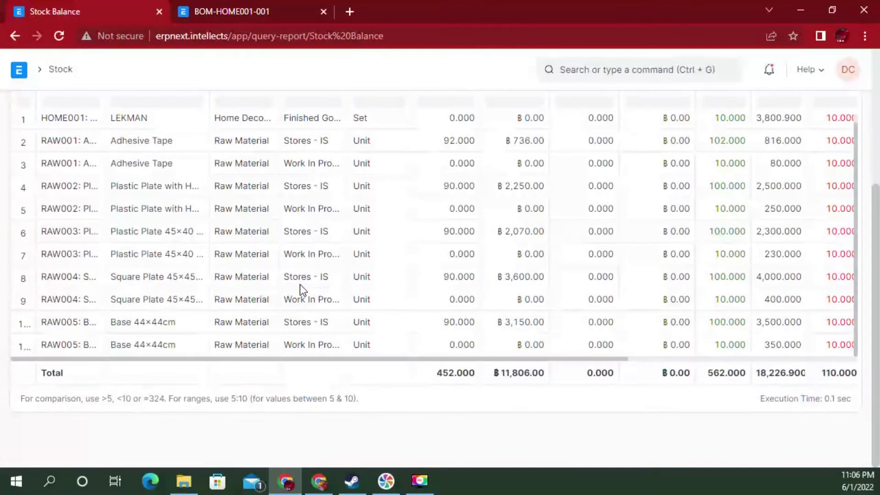
pyautogui.scroll(3, 434, 214)
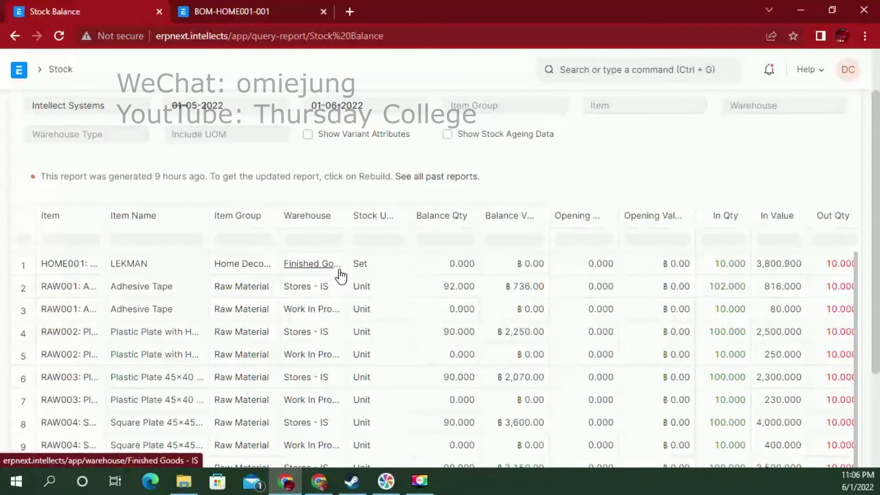
pyautogui.scroll(2, 520, 213)
pyautogui.click(791, 110)
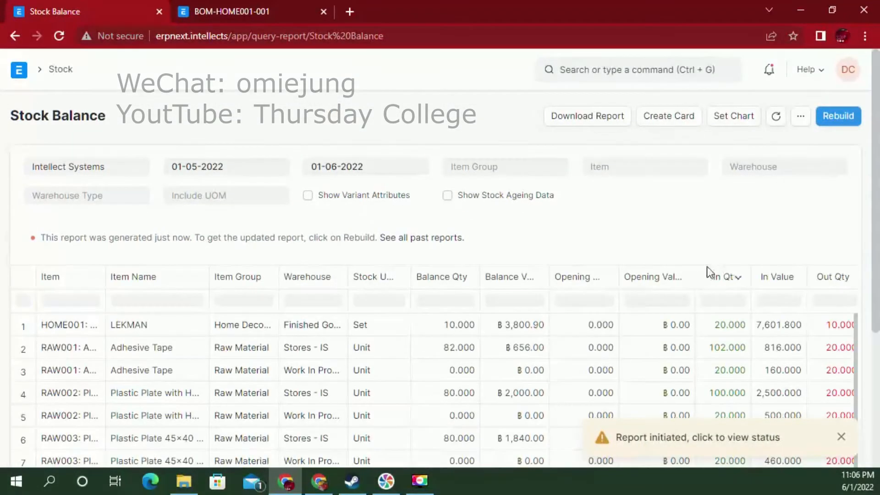
pyautogui.click(742, 443)
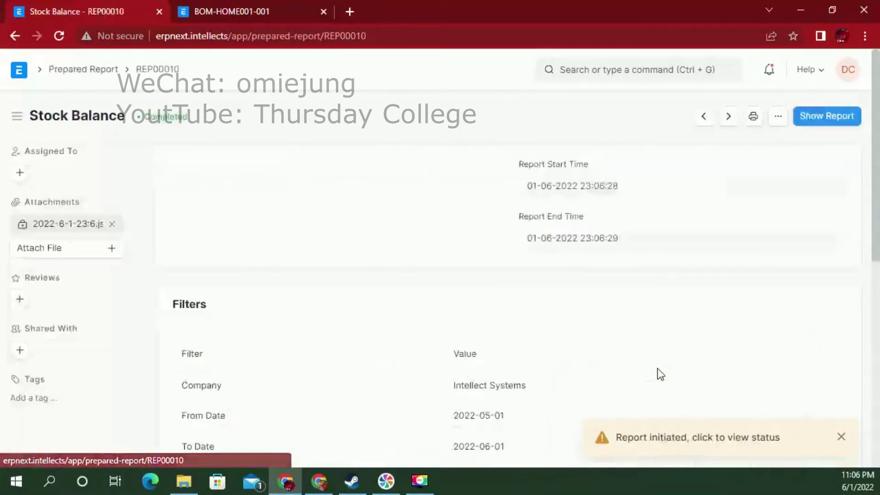
pyautogui.click(823, 117)
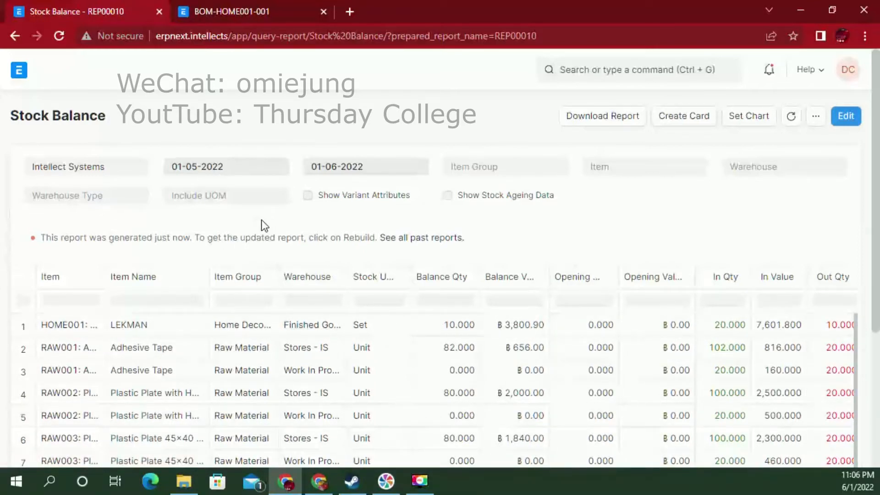
# Go to the BOM-HOME001-001 page and search from there for Sales to open the Sales Order list
pyautogui.click(279, 2)
pyautogui.click(593, 63)
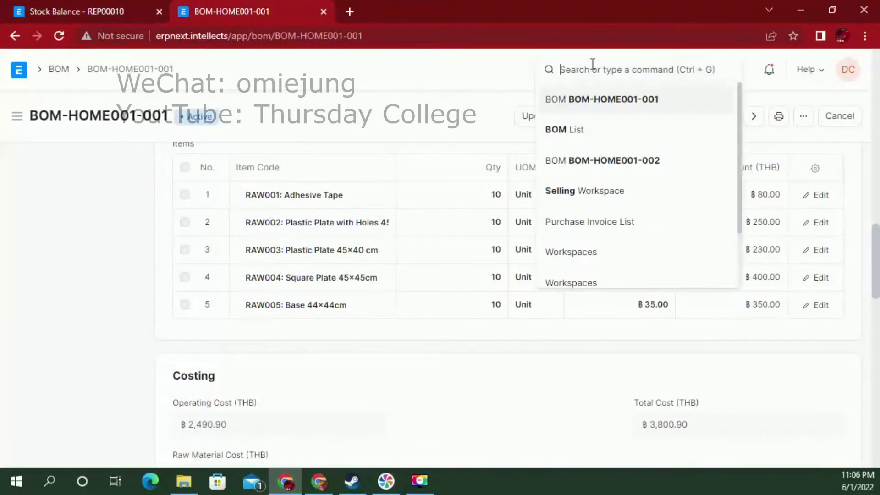
pyautogui.write('Sales')
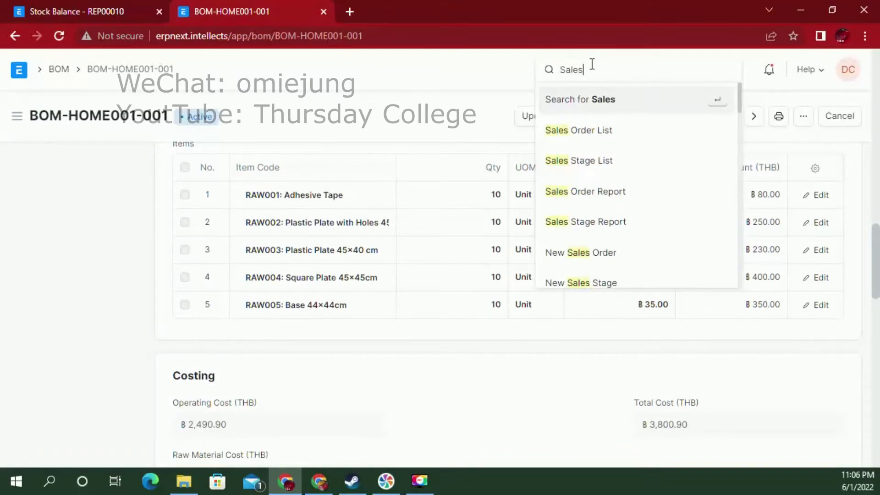
pyautogui.click(604, 128)
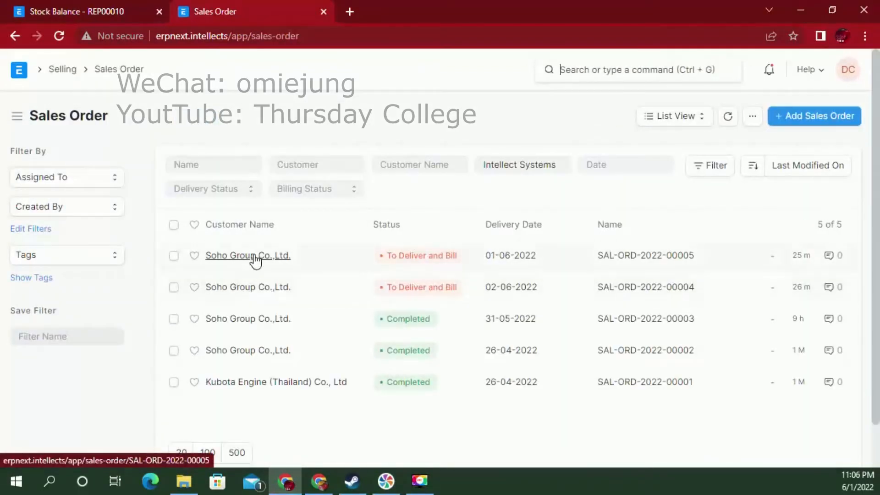
# Look through the two open Soho Group sales orders and examine the HOME001 item line of the one due 02-06-2022
pyautogui.click(247, 260)
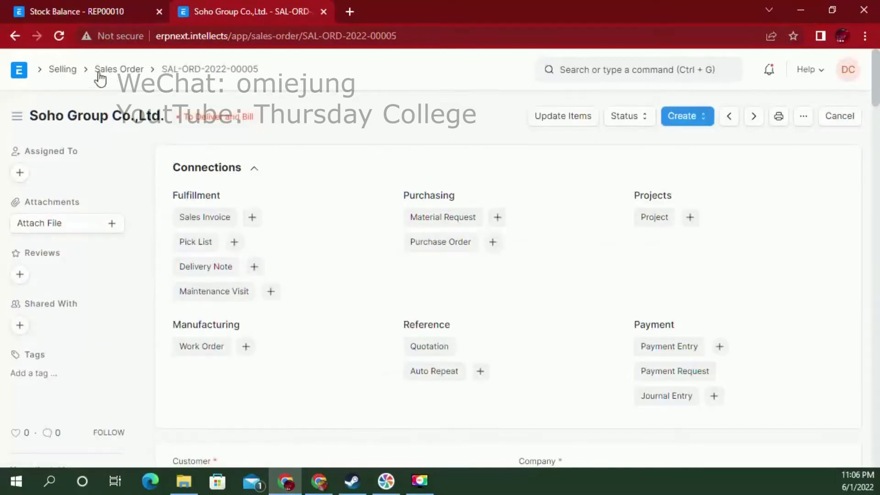
pyautogui.click(16, 37)
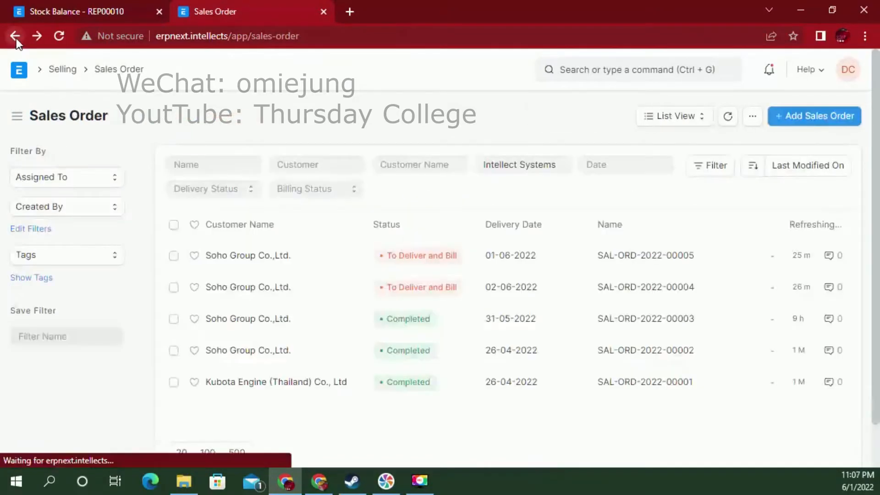
pyautogui.click(278, 289)
pyautogui.scroll(-5, 307, 291)
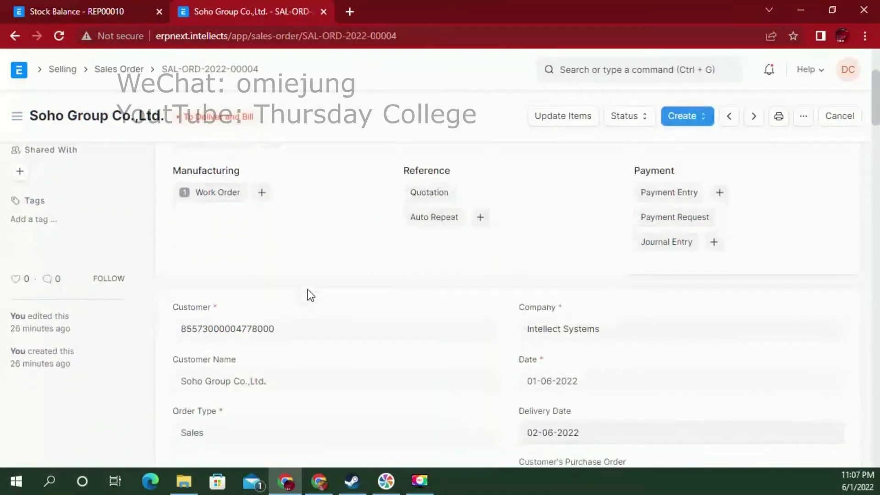
pyautogui.scroll(-3, 307, 290)
pyautogui.scroll(-2, 322, 290)
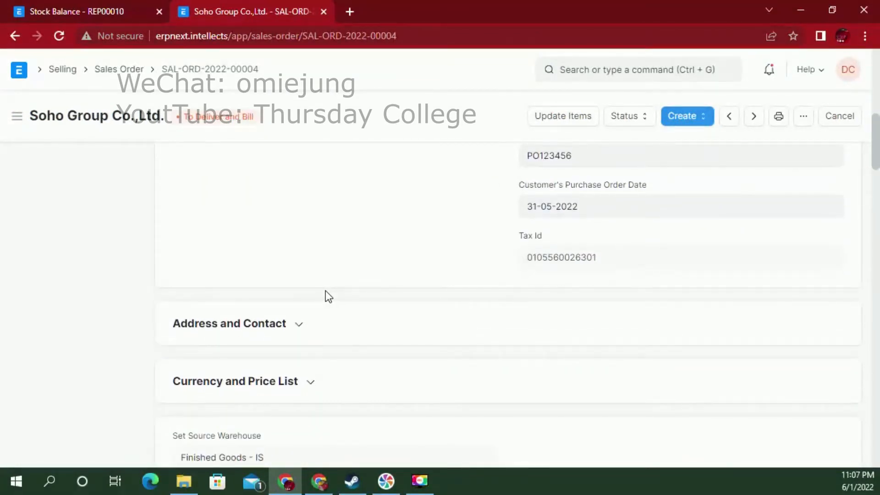
pyautogui.scroll(-1, 351, 275)
pyautogui.scroll(-3, 359, 274)
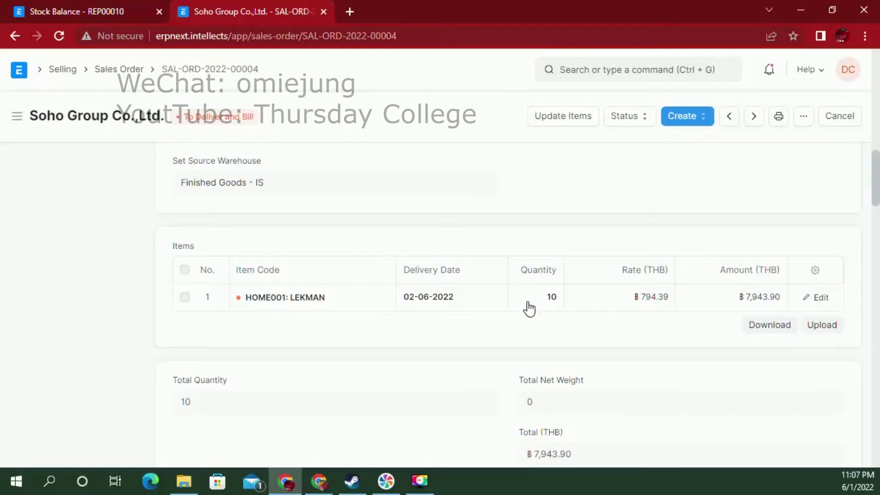
# Switch to the iCloud Keynote presentation and review the slides on cost of goods sold, value calculations, the adjustment and its example
pyautogui.click(318, 481)
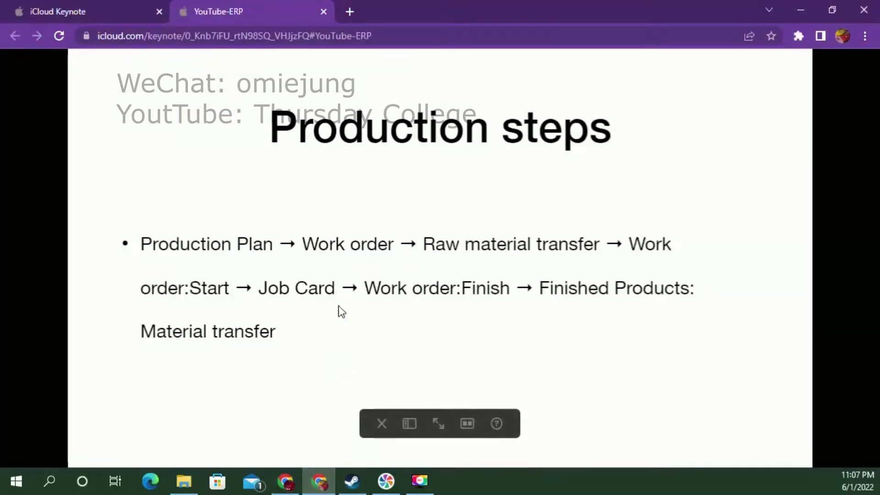
pyautogui.press('Right')
pyautogui.press('Right')
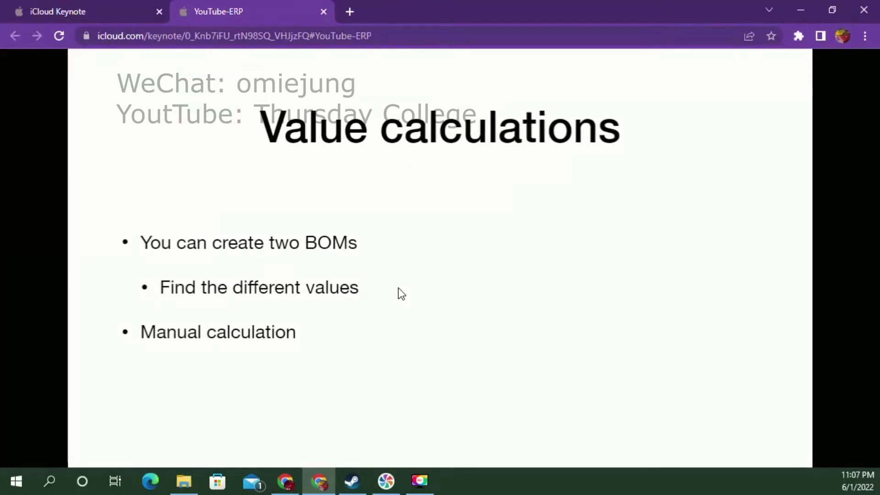
pyautogui.press('Right')
pyautogui.press('Right')
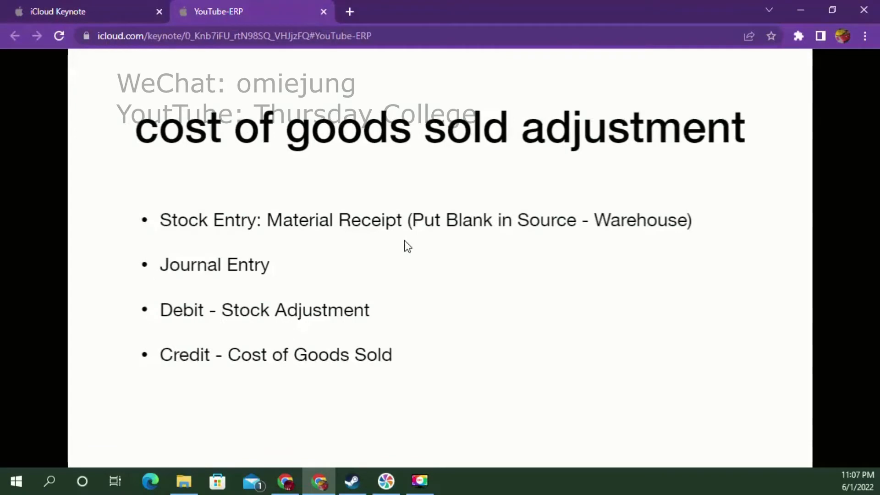
pyautogui.press('Right')
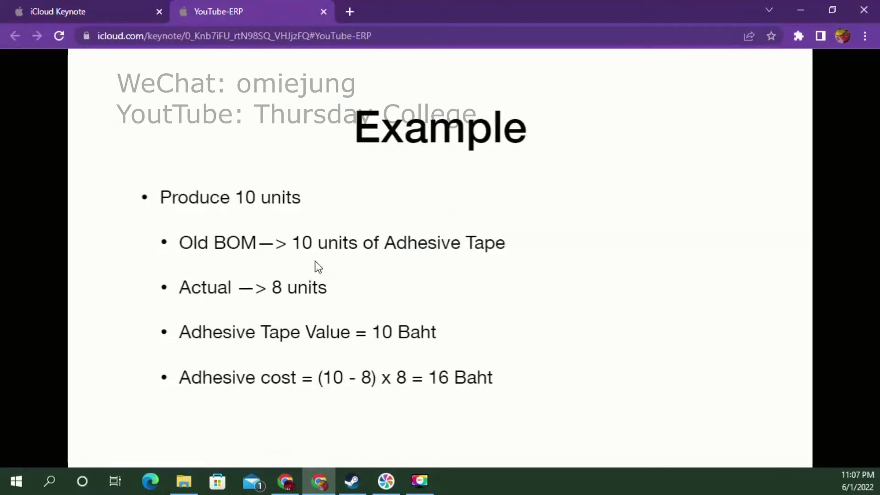
pyautogui.press('Left')
pyautogui.press('Left')
pyautogui.press('Left')
pyautogui.press('Left')
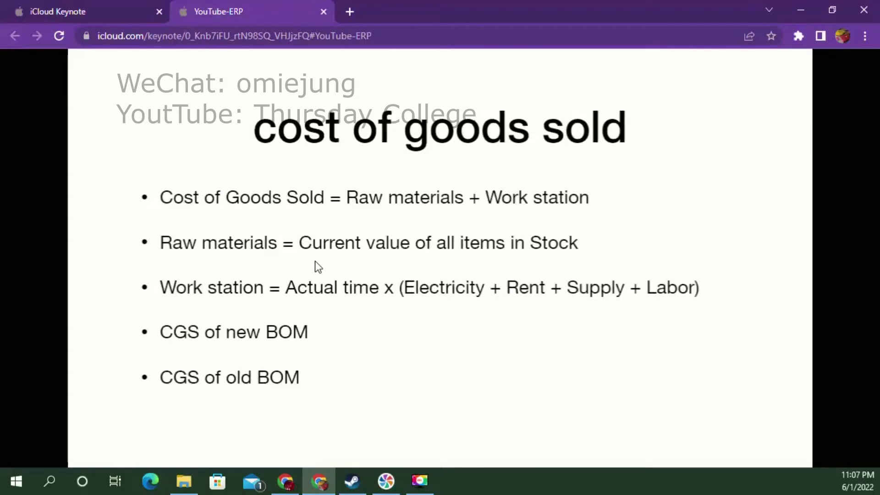
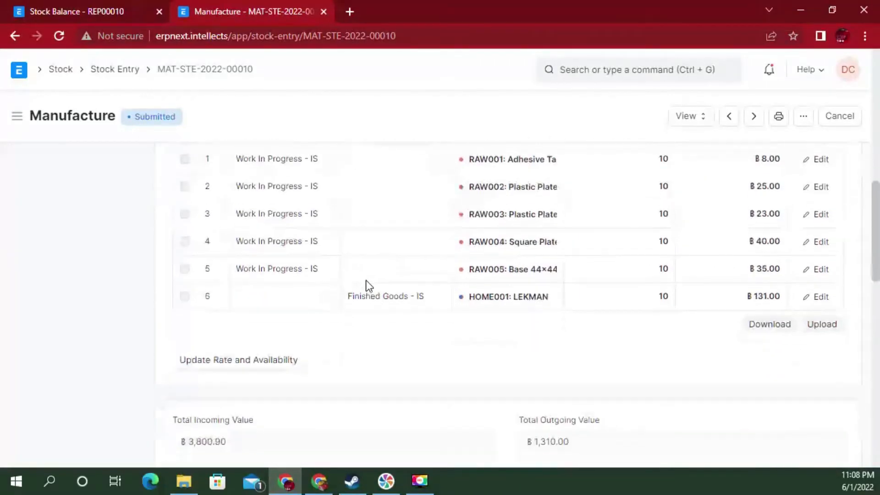
# Cancel the submitted Manufacture stock entry for HOME001
pyautogui.scroll(1, 366, 287)
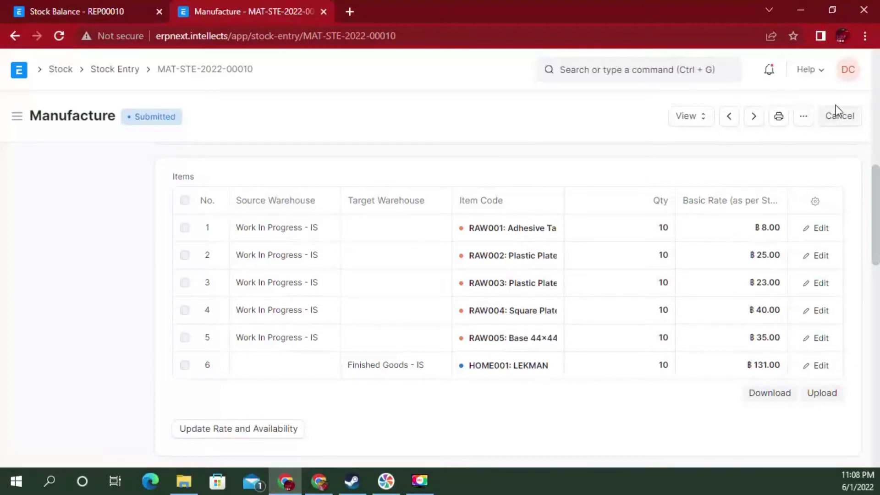
pyautogui.click(833, 118)
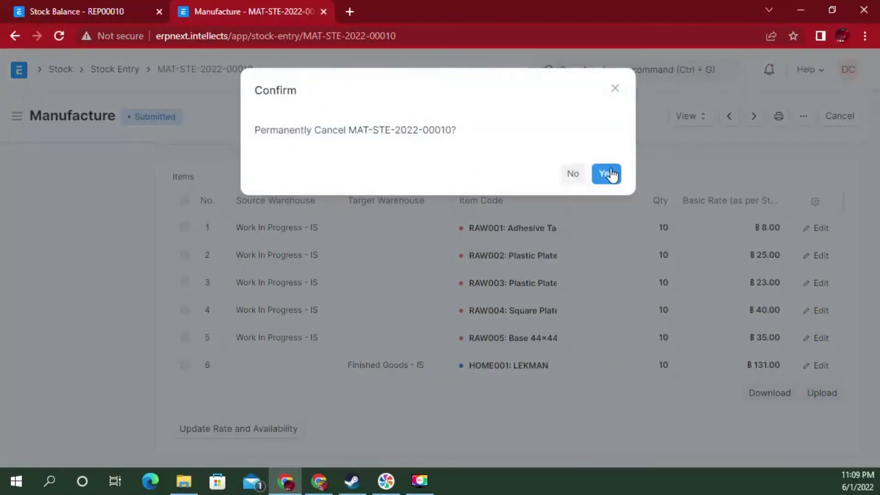
pyautogui.click(609, 173)
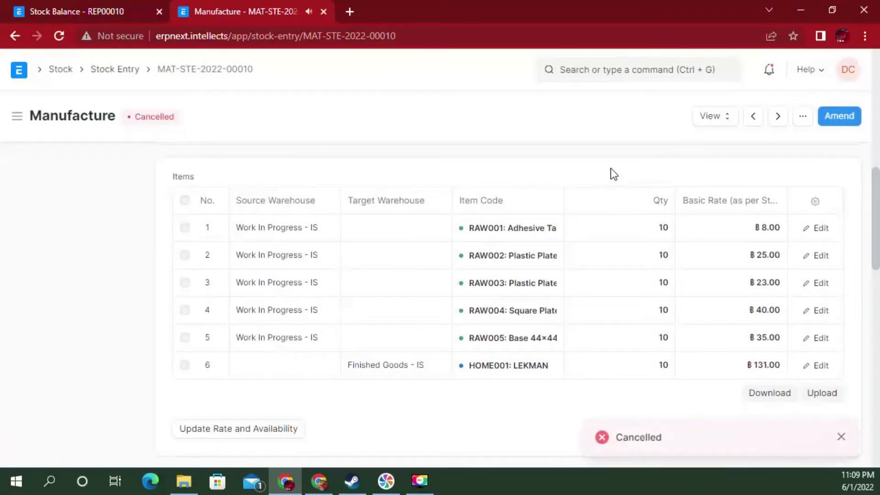
# Check the Production steps slide, return to ERPNext and open the in-process HOME001 work order from the Work Order list
pyautogui.click(319, 481)
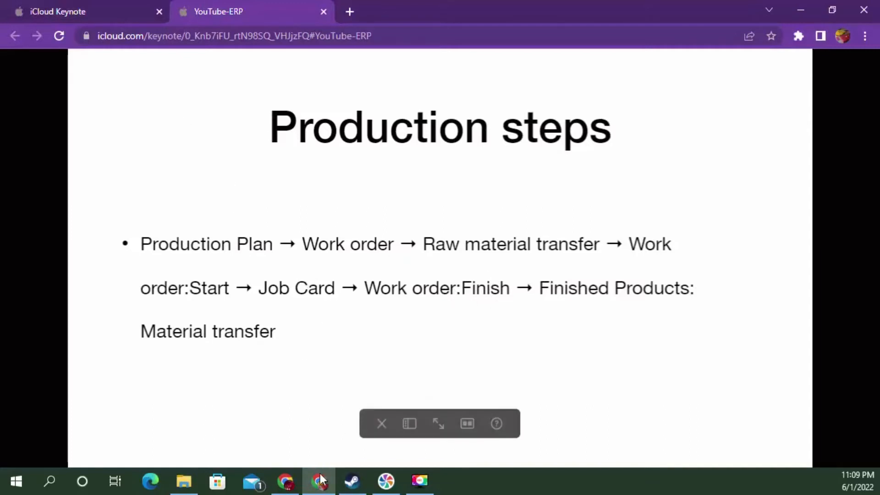
pyautogui.click(285, 480)
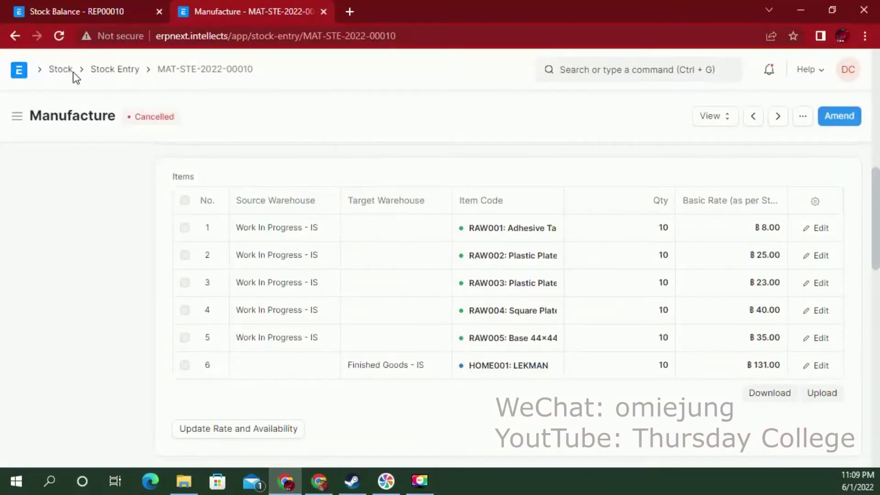
pyautogui.click(18, 75)
pyautogui.click(690, 70)
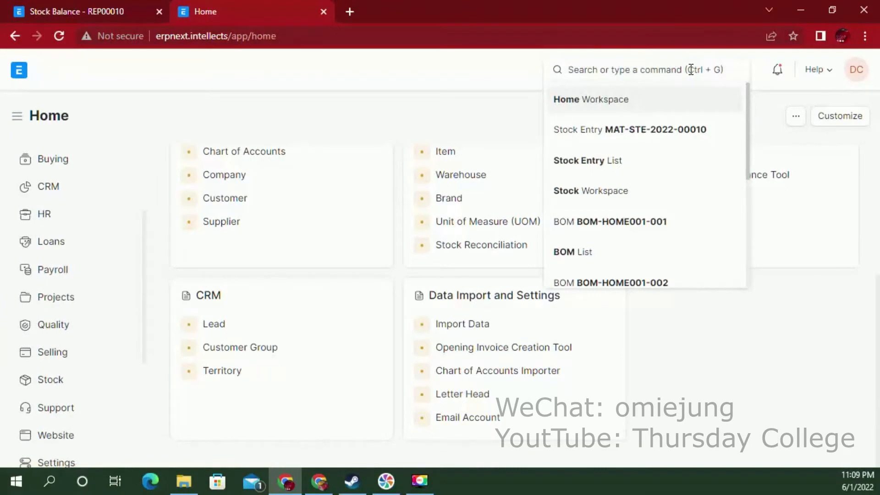
pyautogui.write('Wor')
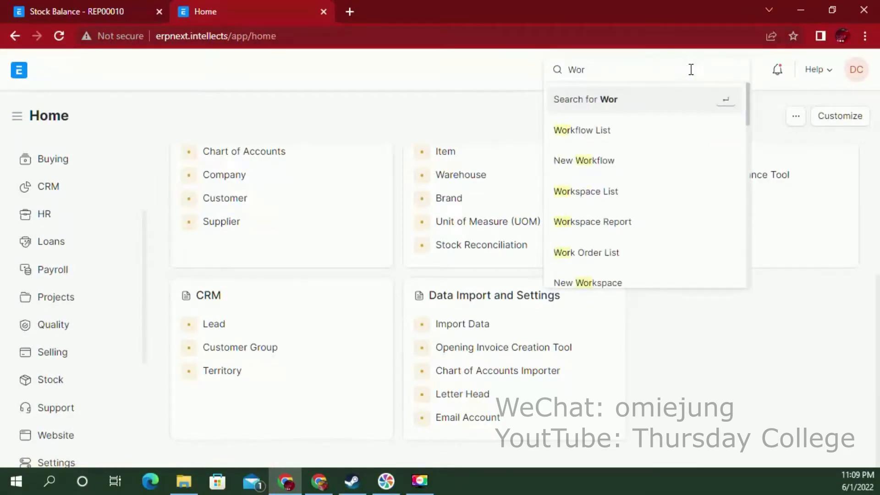
pyautogui.click(660, 257)
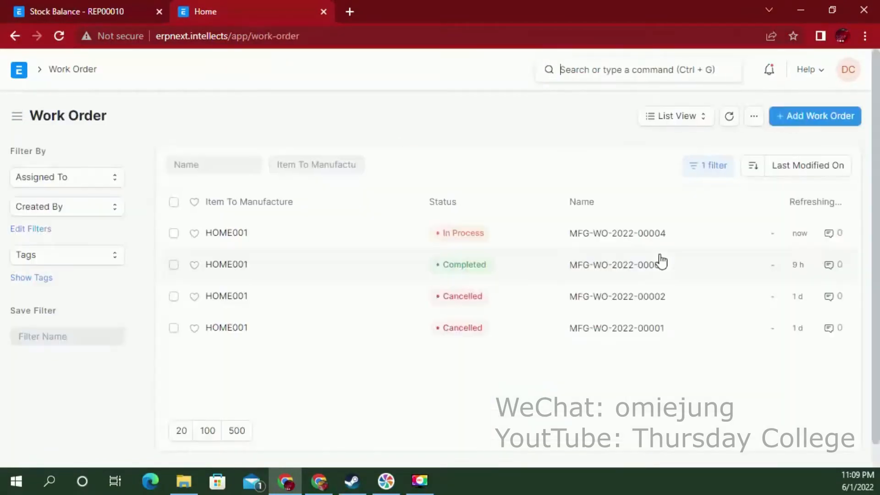
pyautogui.click(236, 234)
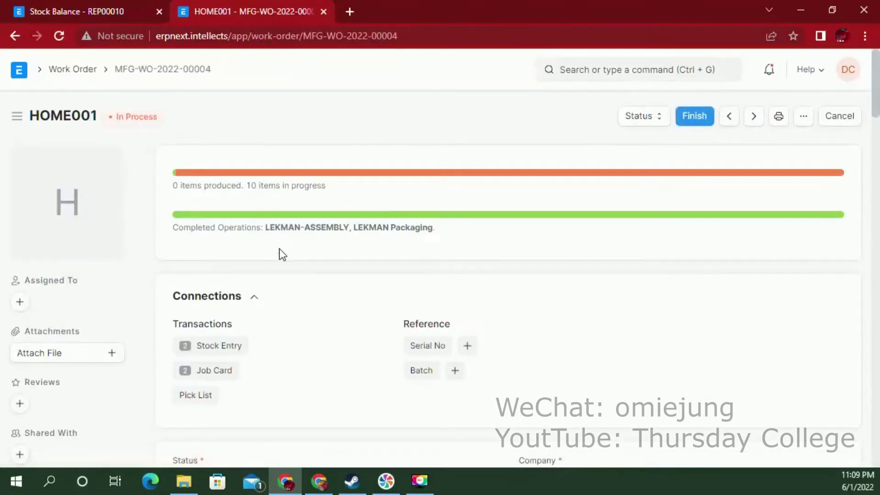
# Open the job cards linked to the work order and cancel the LEKMAN Packaging card
pyautogui.scroll(-1, 279, 248)
pyautogui.click(214, 303)
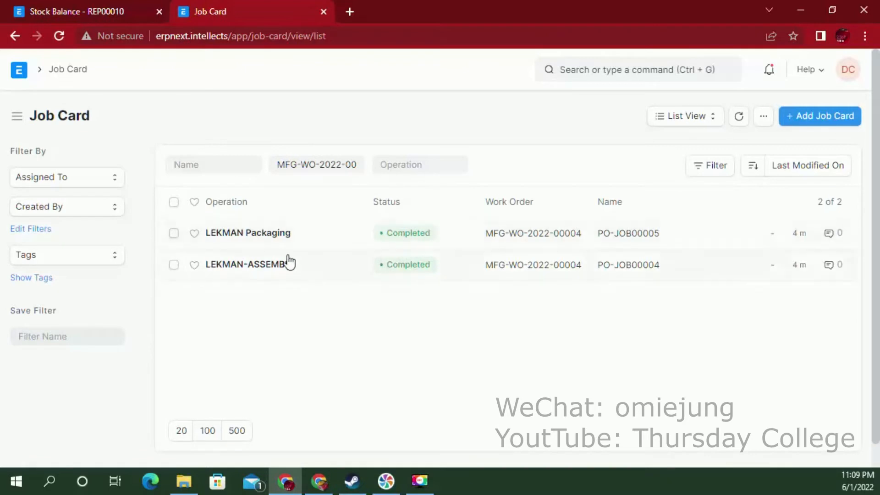
pyautogui.click(277, 235)
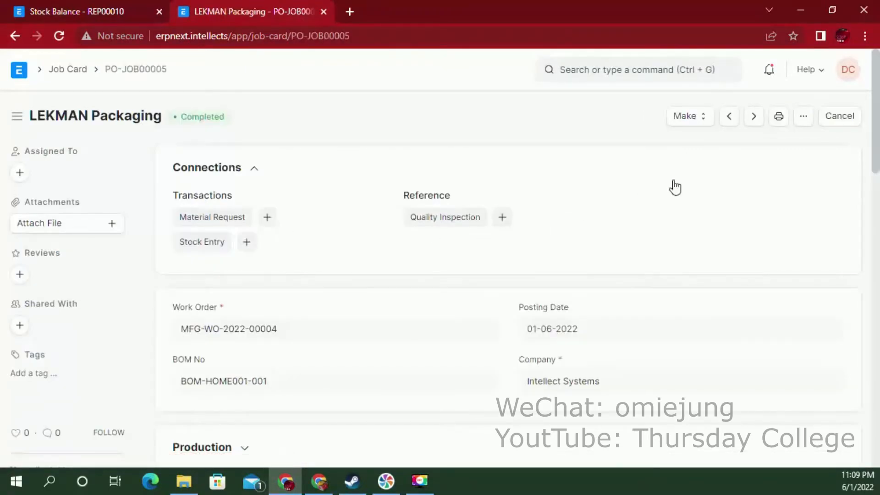
pyautogui.click(850, 116)
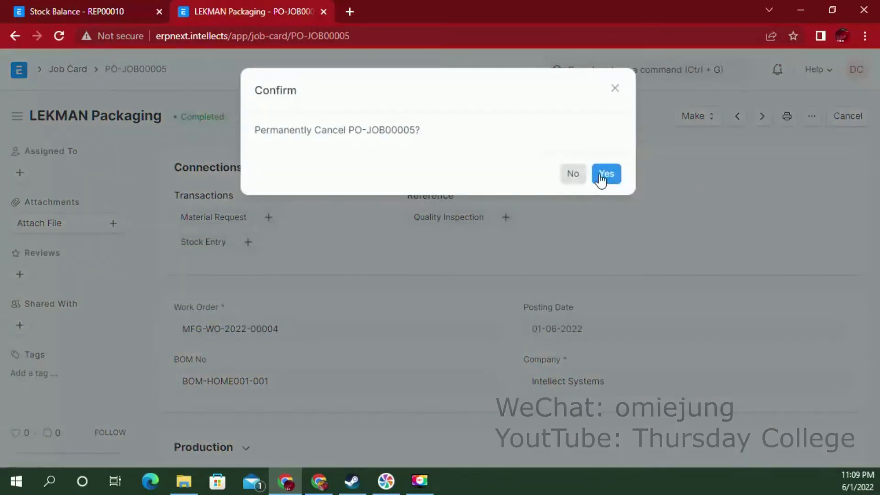
pyautogui.click(605, 176)
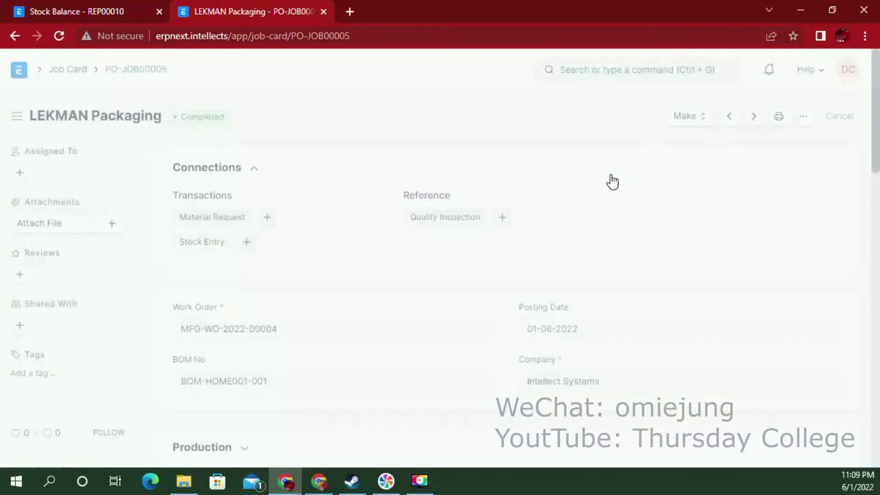
pyautogui.click(107, 10)
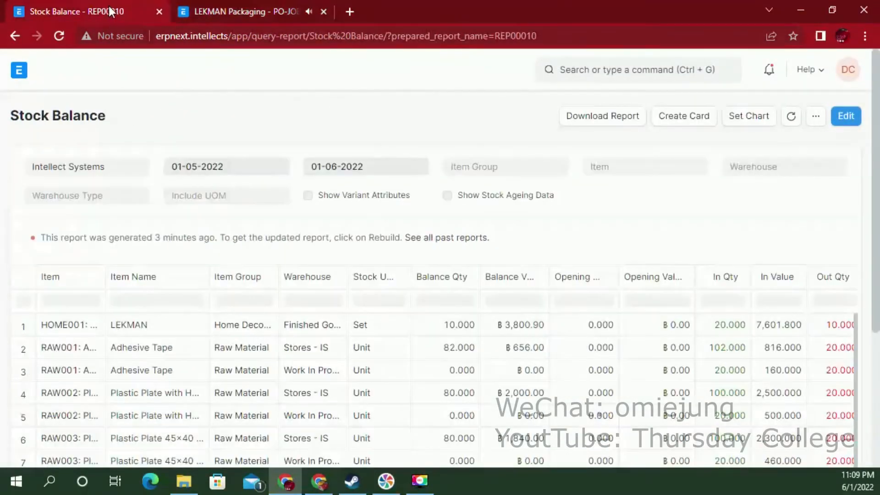
pyautogui.click(205, 7)
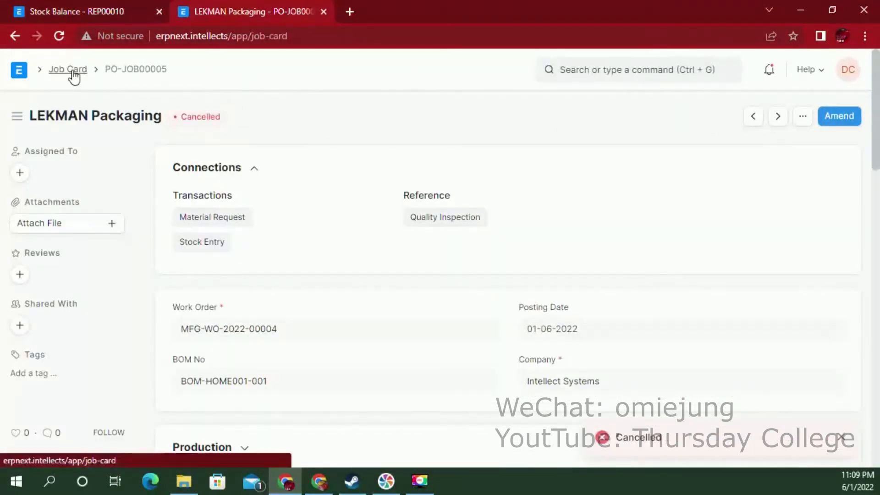
# Return to the Job Card list and cancel the completed LEKMAN-ASSEMBLY job card
pyautogui.click(69, 69)
pyautogui.click(262, 270)
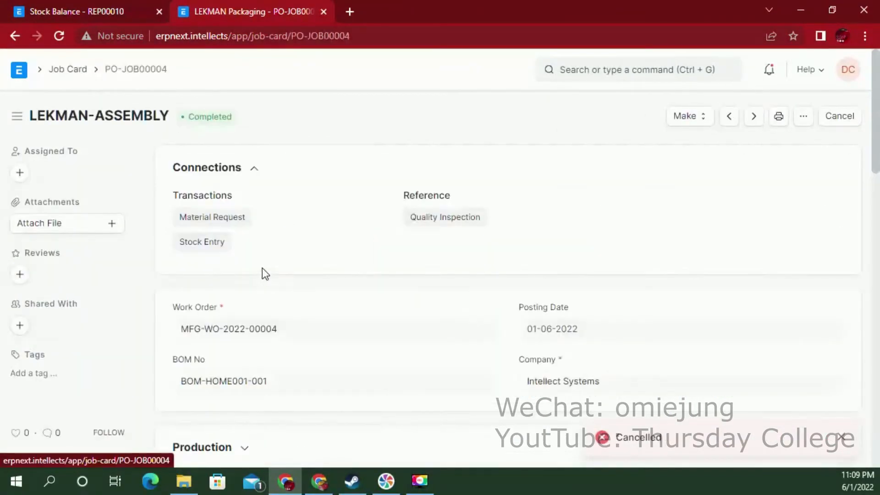
pyautogui.click(851, 117)
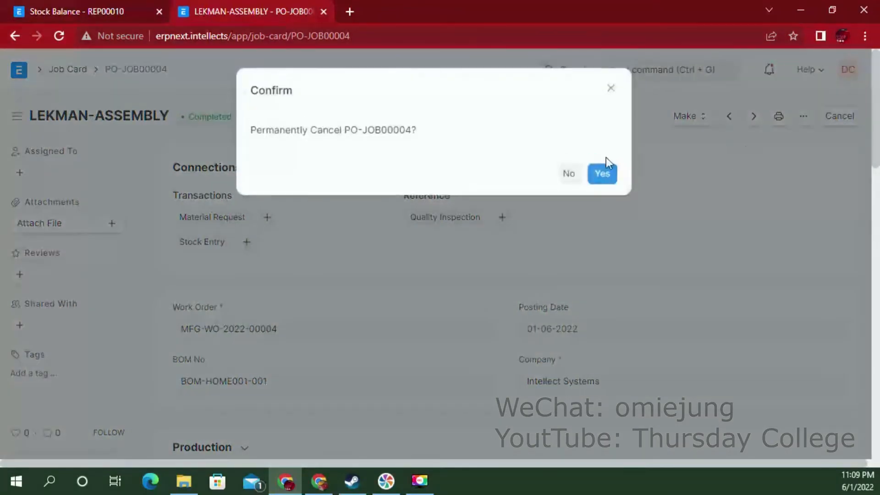
pyautogui.click(605, 176)
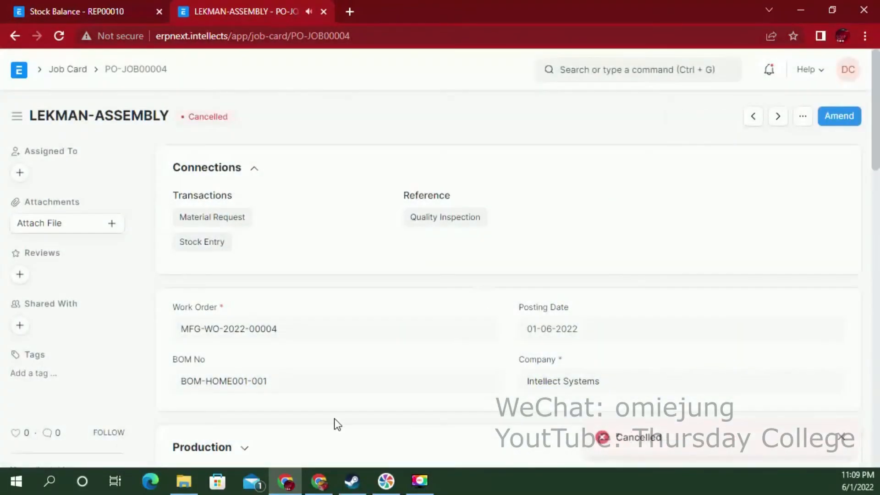
# Check the Production steps slide in iCloud Keynote, and switch back to ERPNext to open the Stock Entry list
pyautogui.click(320, 484)
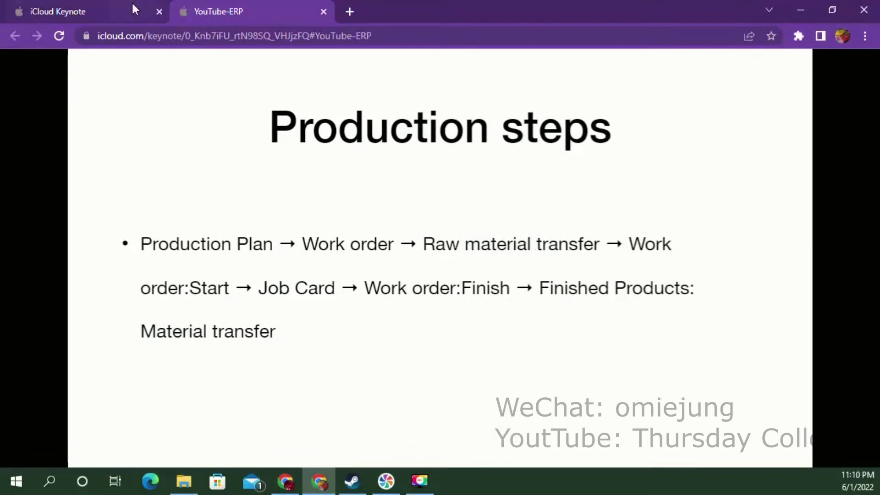
pyautogui.click(285, 481)
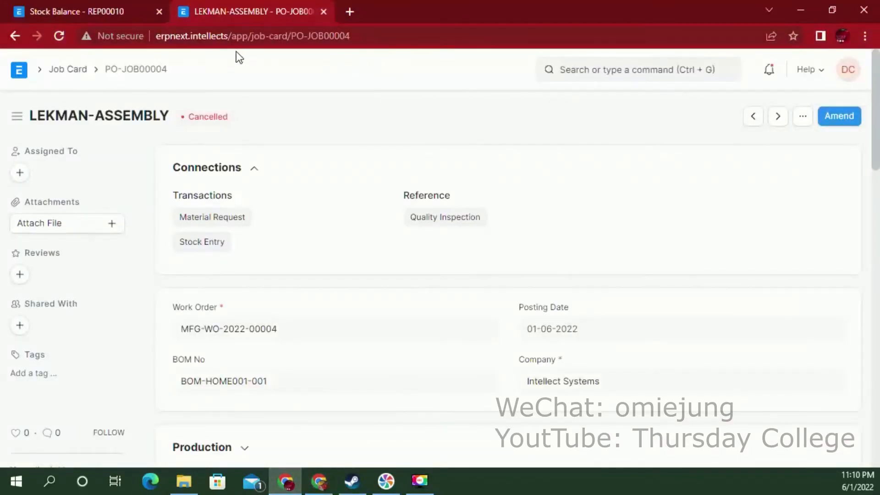
pyautogui.click(19, 70)
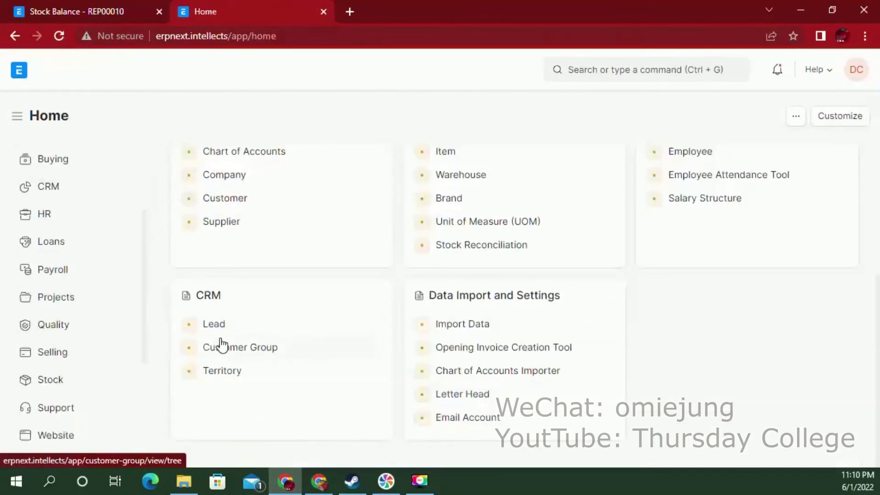
pyautogui.click(55, 389)
pyautogui.scroll(-5, 355, 347)
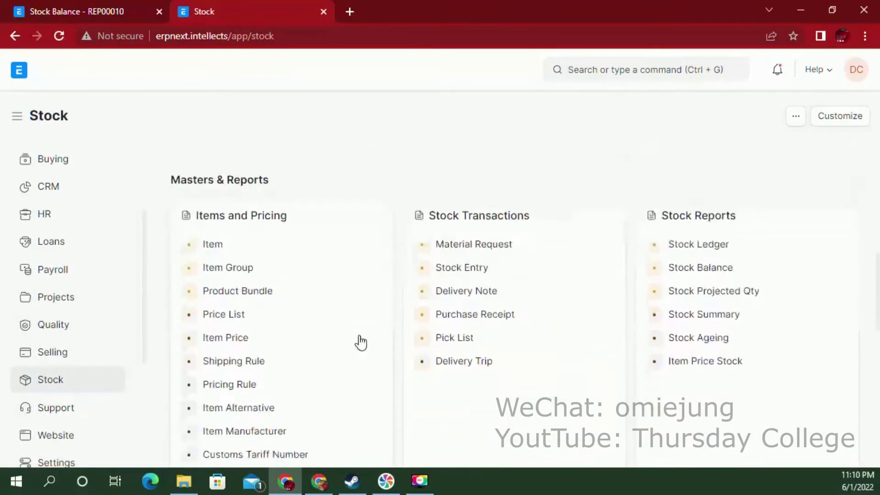
pyautogui.click(460, 268)
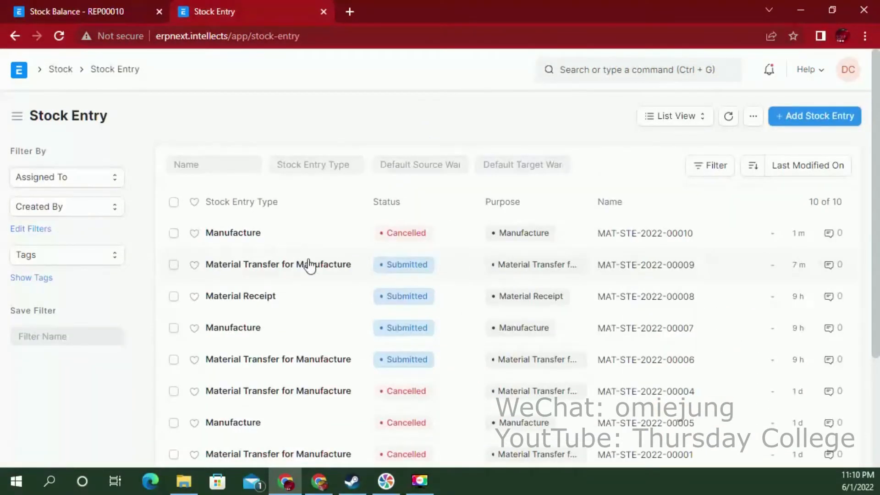
# Open the most recent submitted Material Transfer for Manufacture entry, review its items and cancel it
pyautogui.click(306, 270)
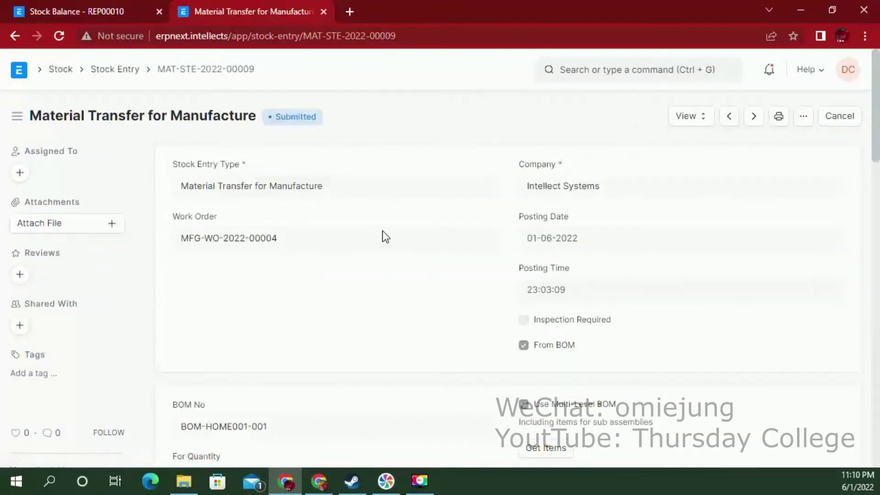
pyautogui.scroll(-8, 409, 306)
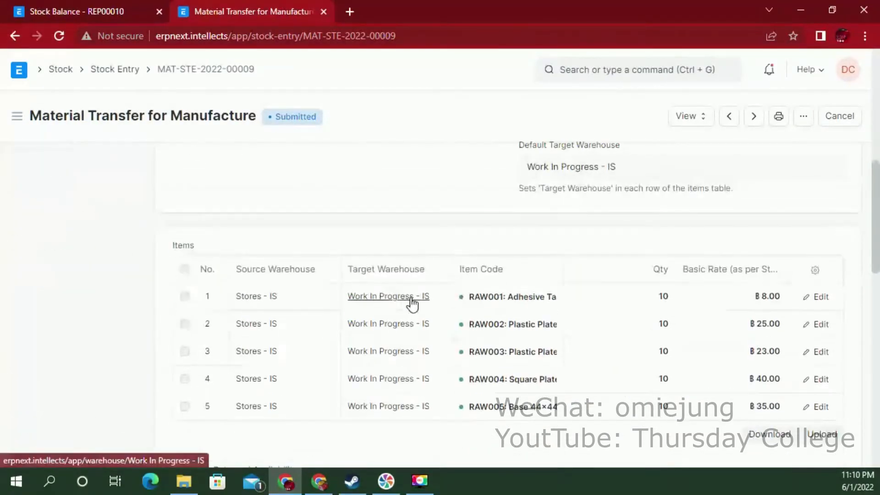
pyautogui.click(839, 118)
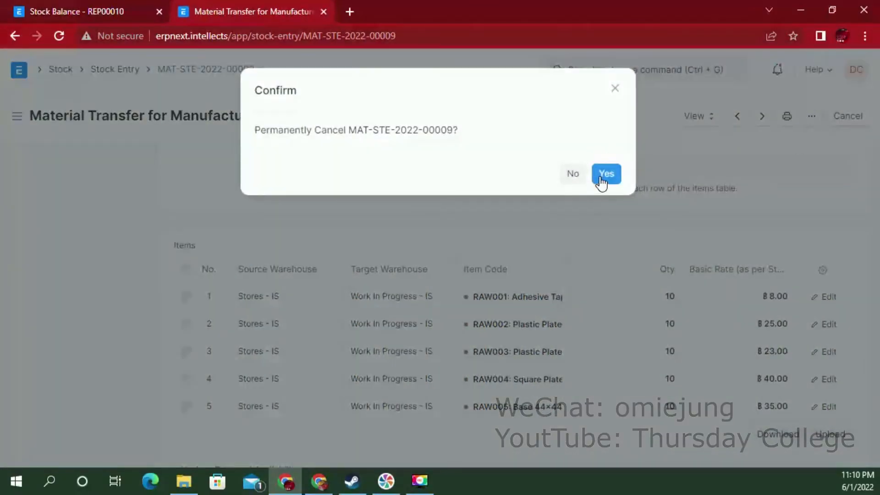
pyautogui.click(600, 177)
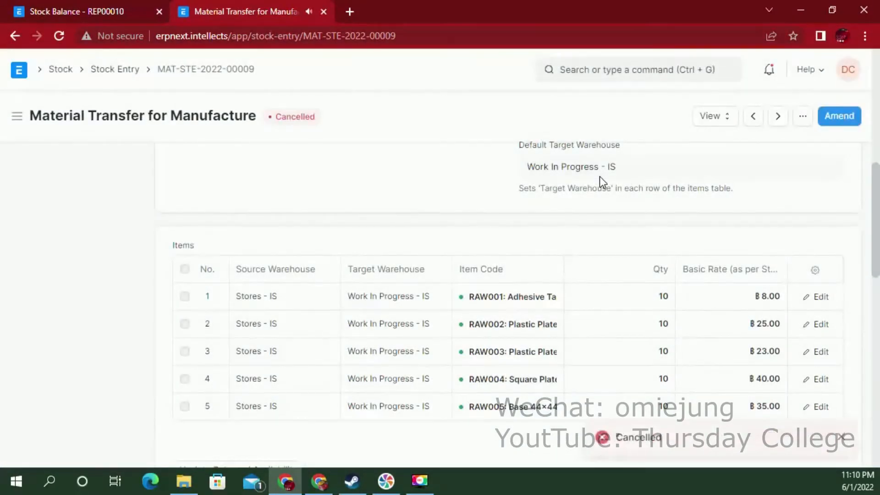
# Search for the Work Order list and open the Not Started HOME001 work order
pyautogui.click(629, 72)
pyautogui.write('work')
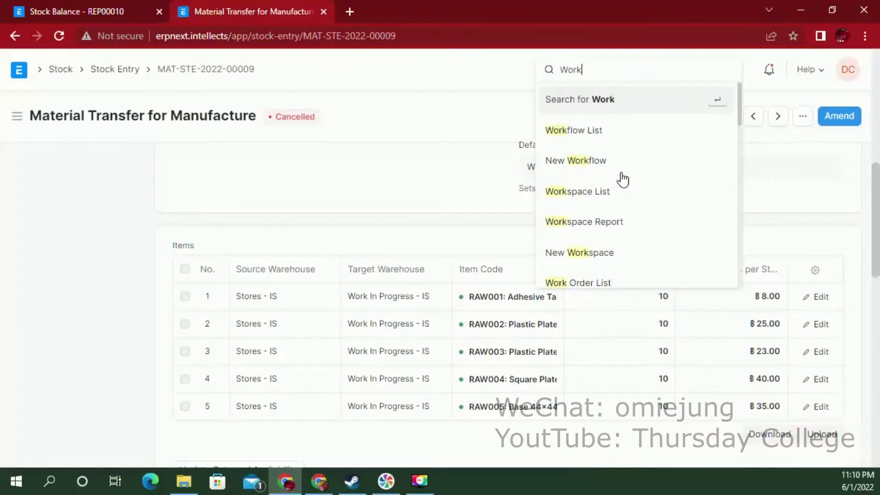
pyautogui.click(589, 284)
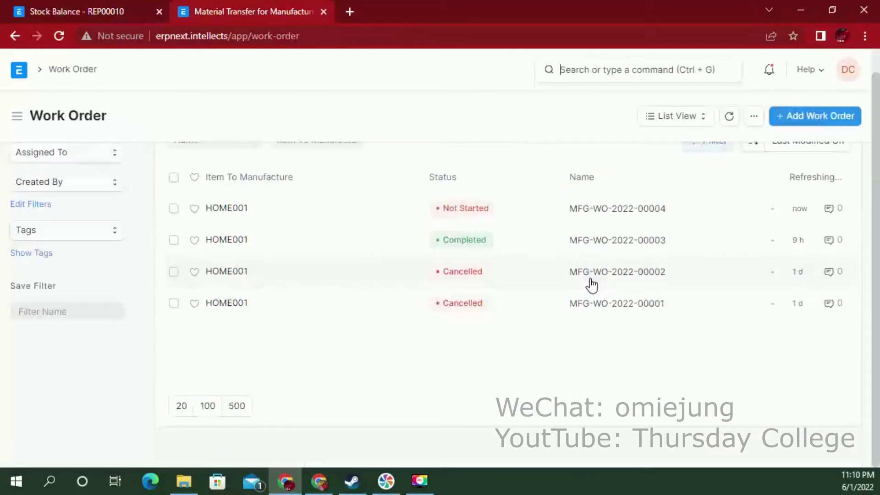
pyautogui.click(243, 209)
# Review the HOME001 work order's details and cancel the work order
pyautogui.scroll(-10, 369, 277)
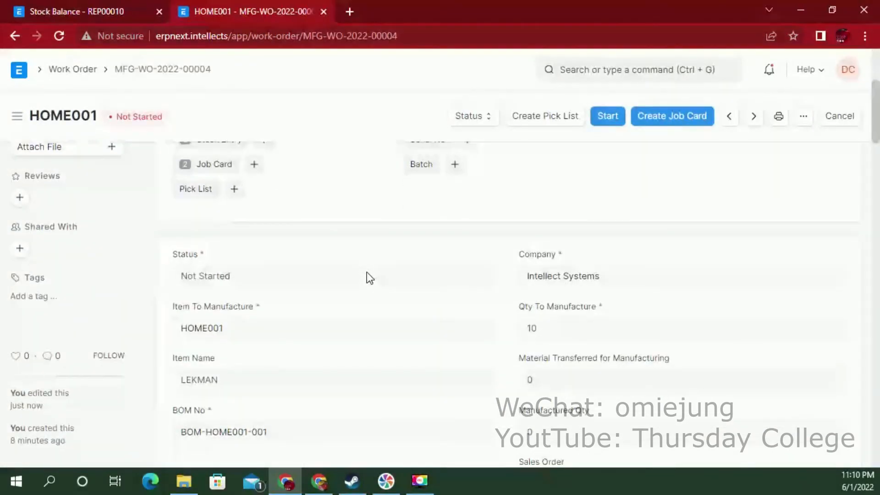
pyautogui.scroll(1, 369, 277)
pyautogui.scroll(1, 369, 278)
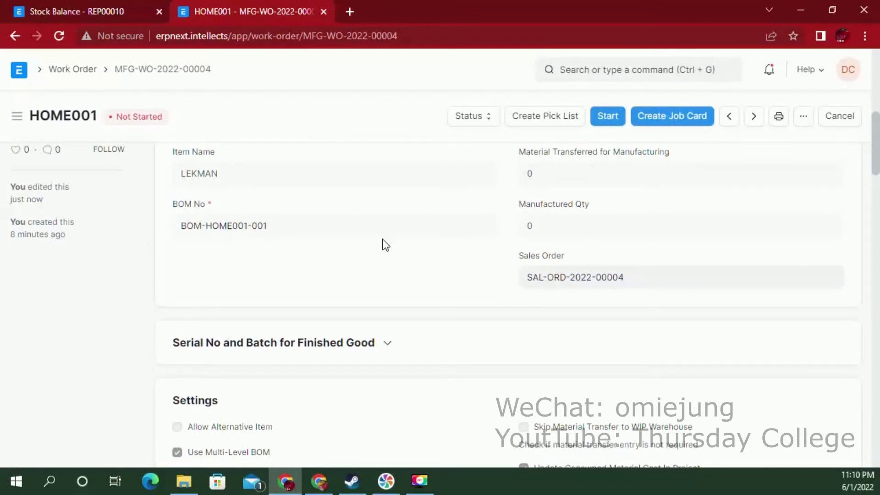
pyautogui.scroll(3, 382, 239)
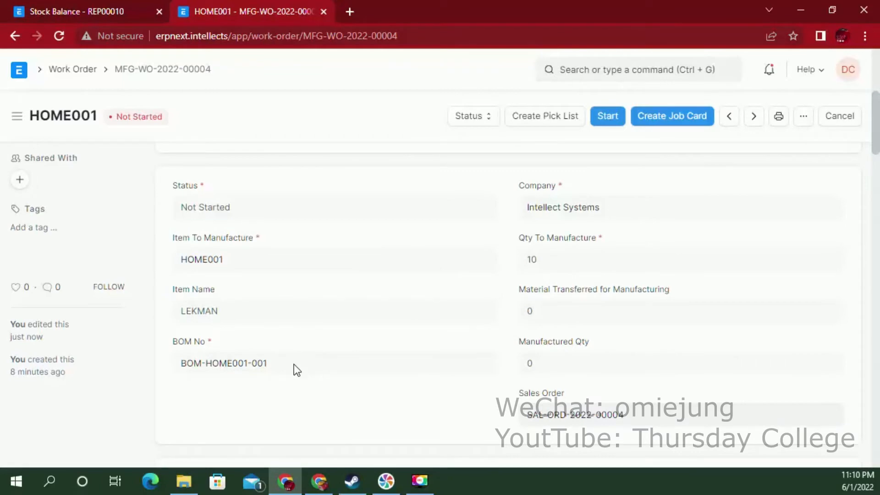
pyautogui.click(827, 115)
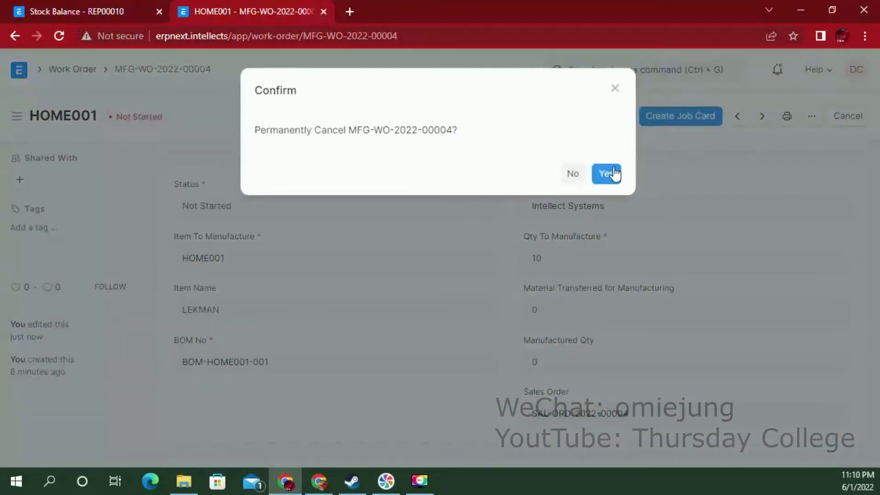
pyautogui.click(608, 168)
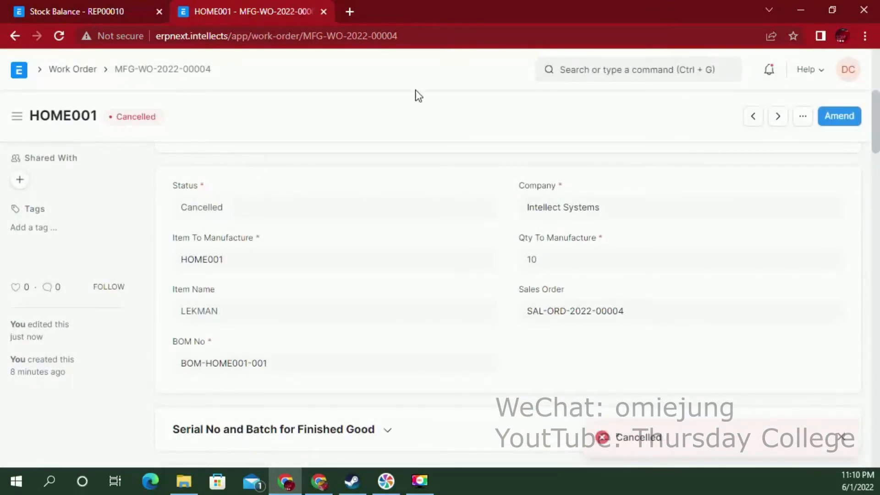
# Search for the Production Plan list and open the Not Started production plan
pyautogui.click(639, 69)
pyautogui.write('Pe')
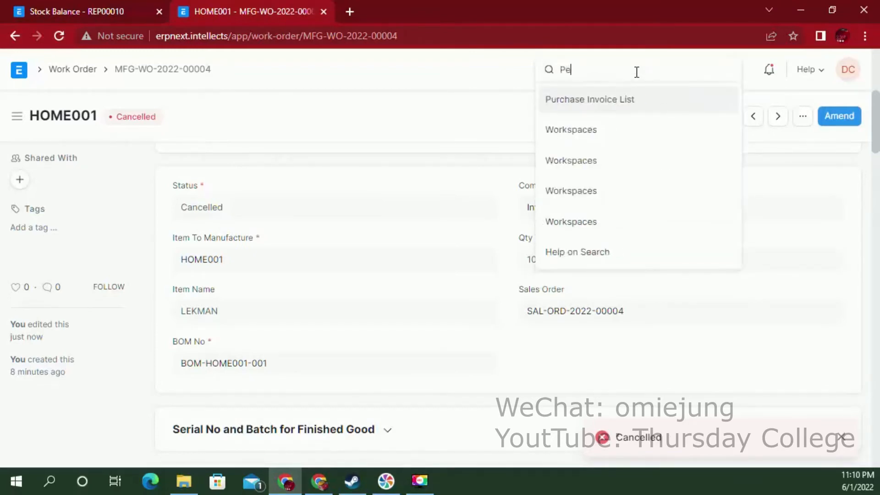
pyautogui.press('BackSpace')
pyautogui.write('rodu')
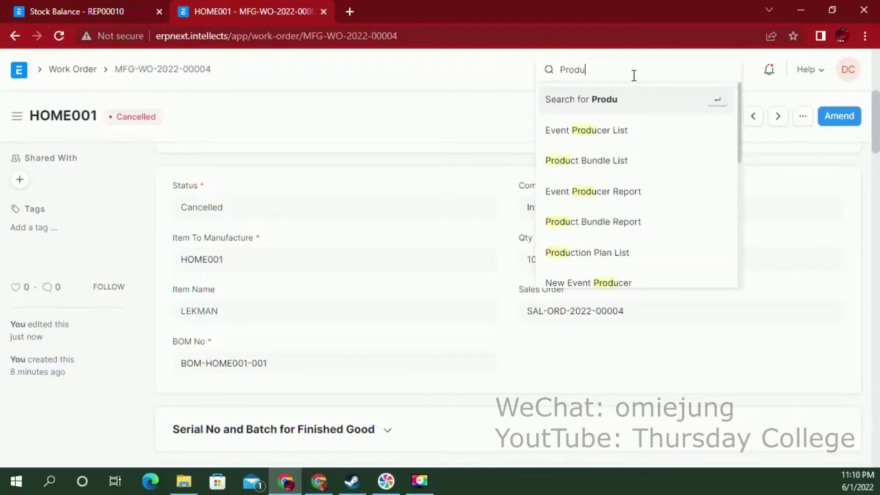
pyautogui.click(590, 253)
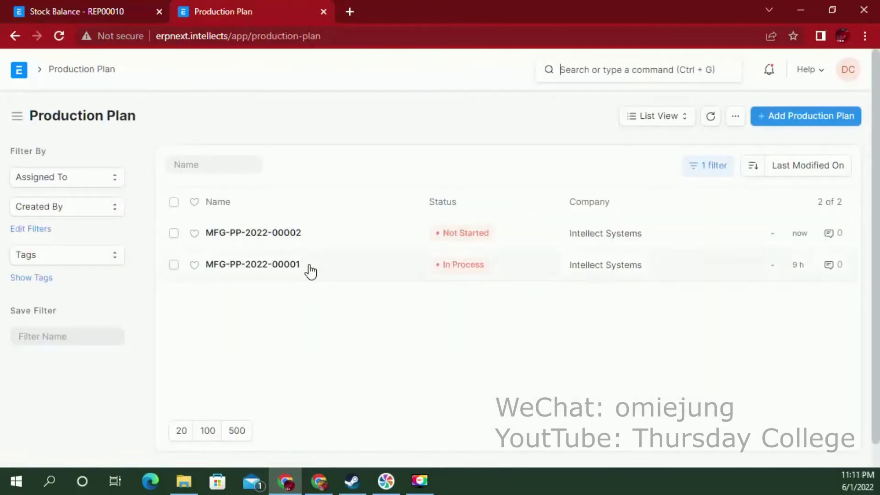
pyautogui.click(281, 234)
# Examine the HOME001 item row's quantities and sales order reference, and cancel the production plan
pyautogui.scroll(-5, 310, 270)
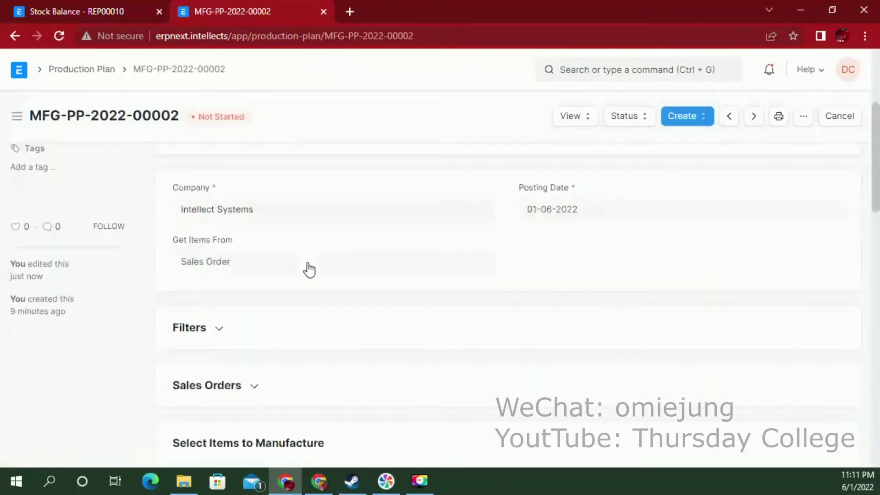
pyautogui.scroll(-5, 310, 269)
pyautogui.scroll(-3, 320, 265)
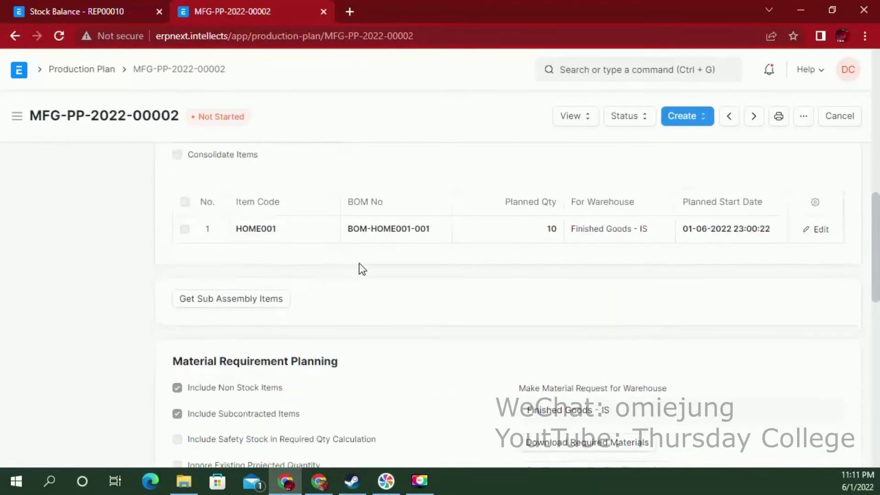
pyautogui.click(431, 233)
pyautogui.scroll(-1, 337, 222)
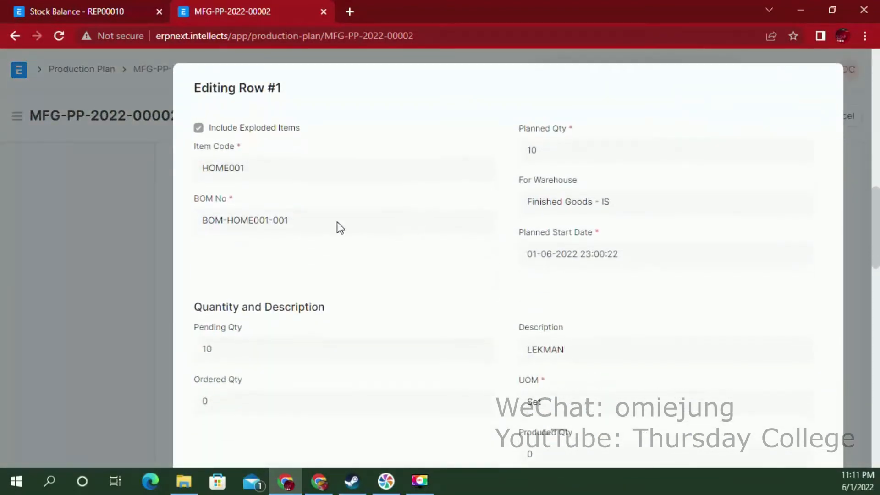
pyautogui.scroll(-2, 381, 293)
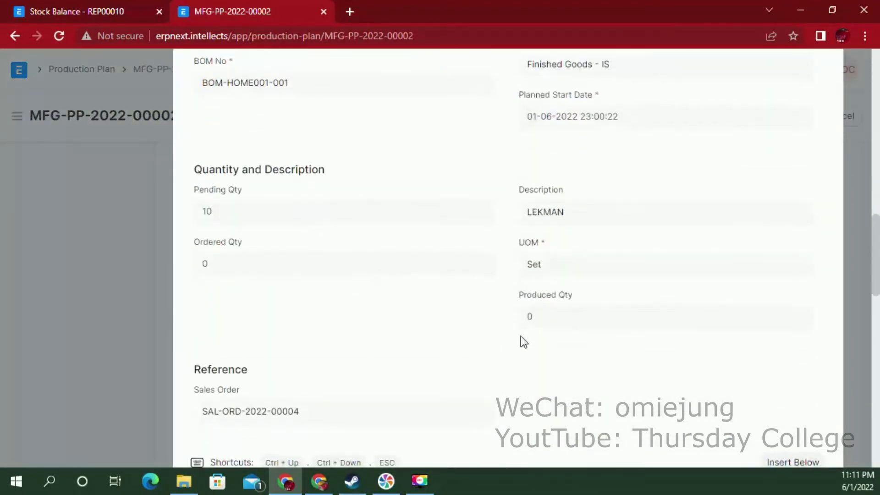
pyautogui.scroll(5, 542, 344)
pyautogui.click(590, 139)
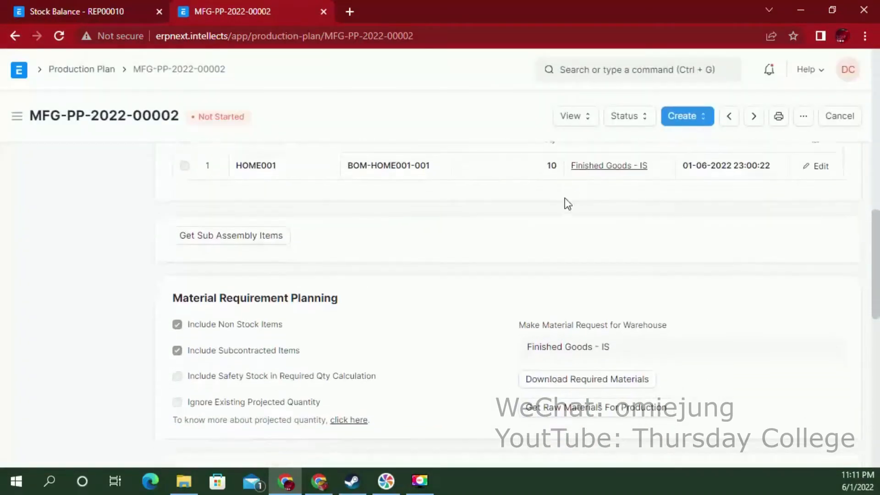
pyautogui.scroll(1, 433, 271)
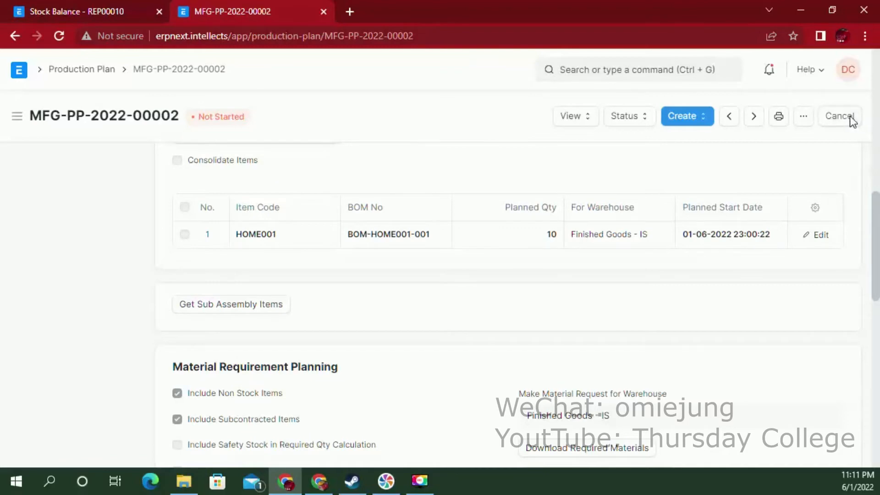
pyautogui.click(830, 120)
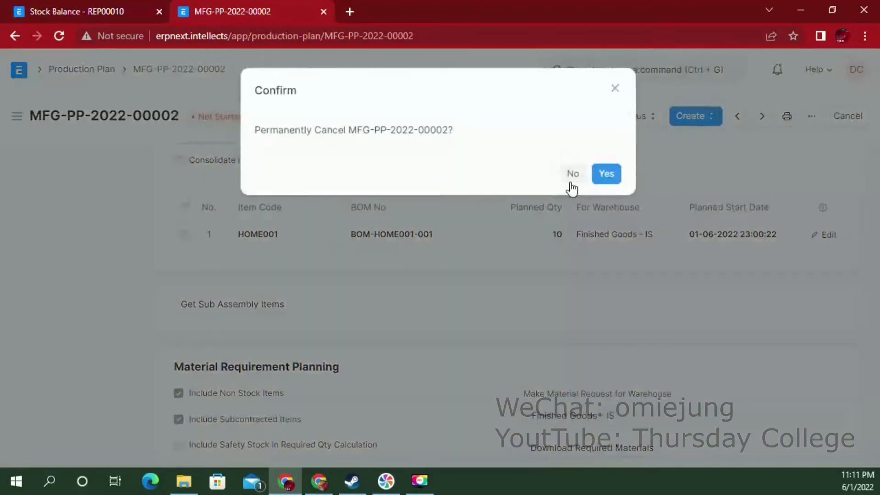
pyautogui.click(608, 172)
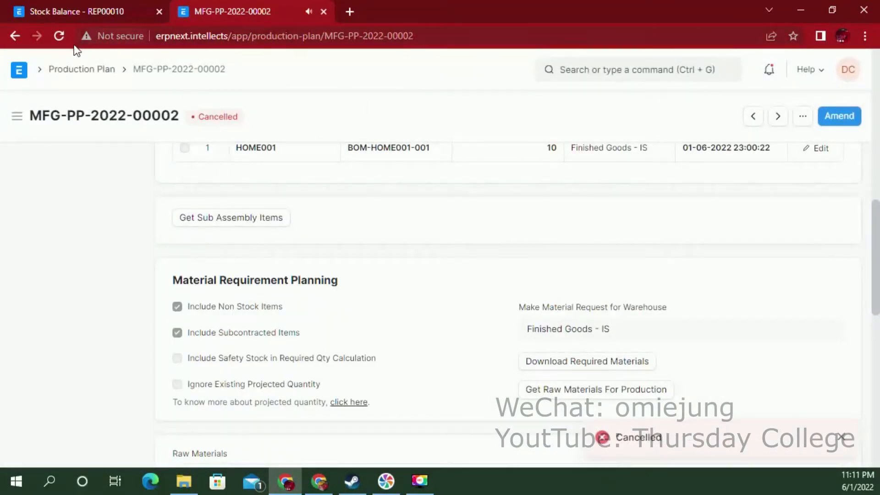
# Add a new production plan from the Production Plan list and set it to get items from Sales Order
pyautogui.click(93, 73)
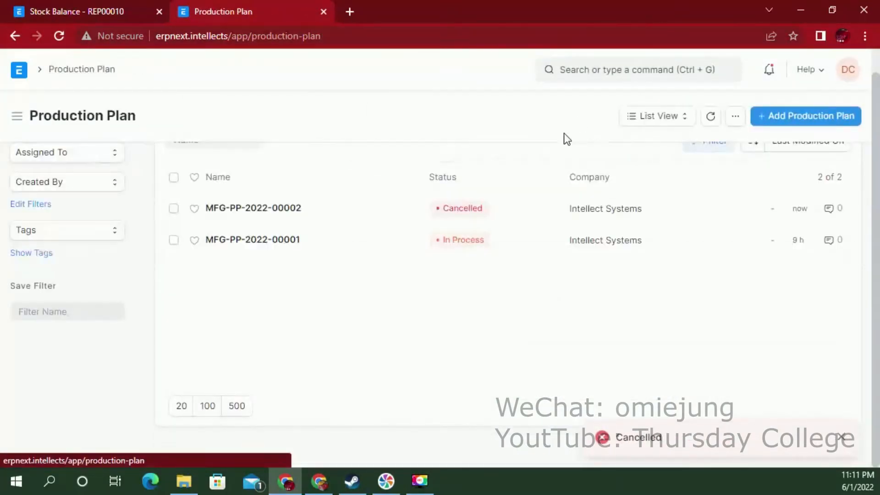
pyautogui.click(824, 118)
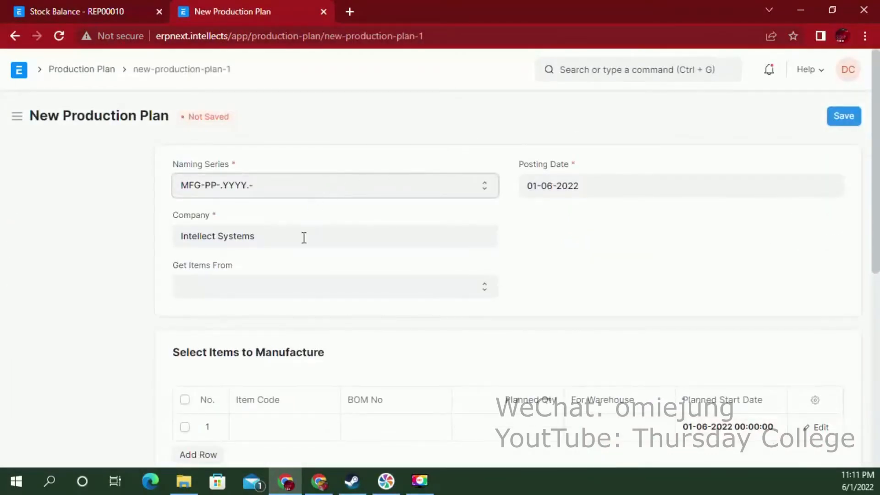
pyautogui.click(263, 289)
pyautogui.click(253, 314)
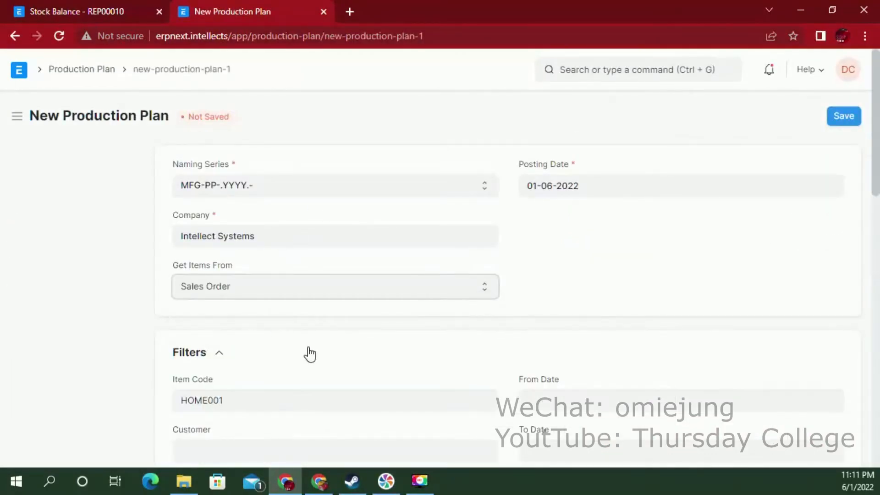
# Fetch the open sales orders for HOME001 into the new production plan
pyautogui.scroll(-3, 307, 353)
pyautogui.scroll(-3, 308, 351)
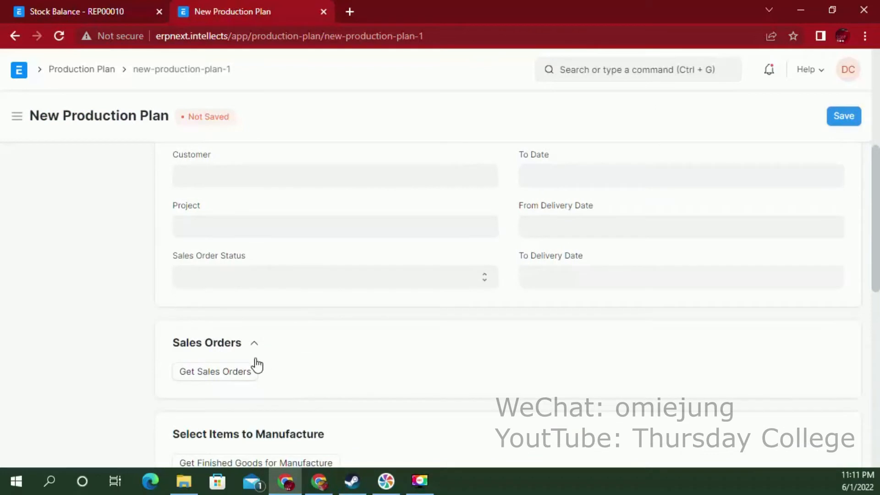
pyautogui.click(233, 373)
pyautogui.scroll(-3, 271, 366)
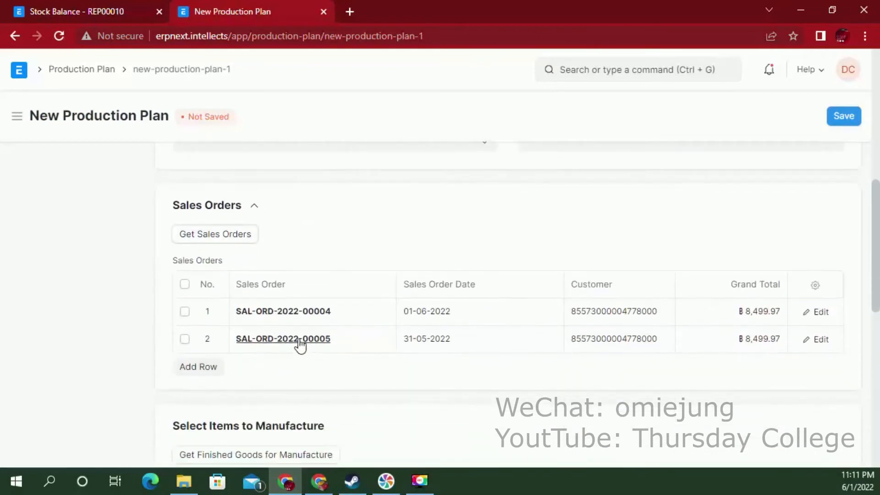
# Remove the sales order dated 31-05-2022 from the plan and get the finished goods for manufacture from the remaining one
pyautogui.click(185, 340)
pyautogui.click(193, 367)
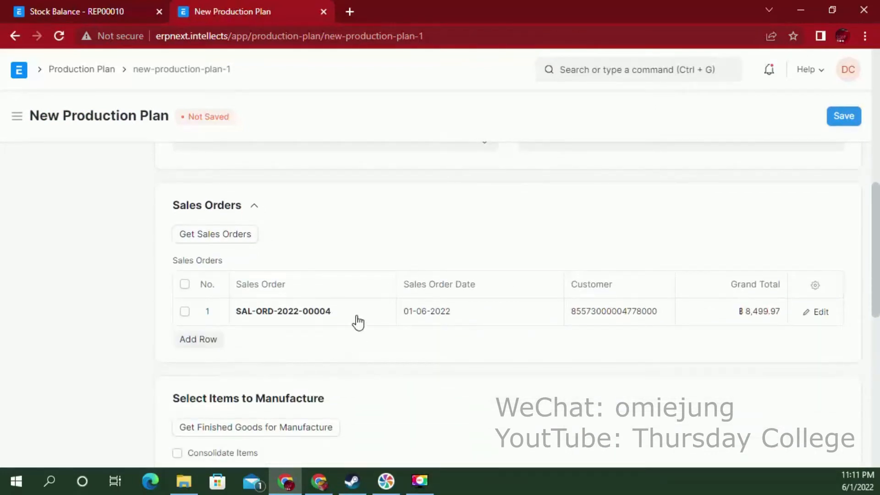
pyautogui.scroll(-5, 365, 329)
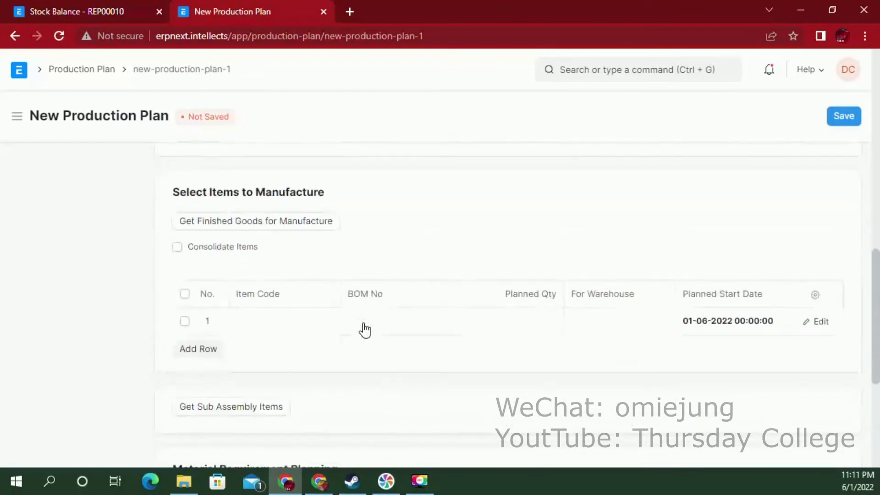
pyautogui.scroll(2, 365, 329)
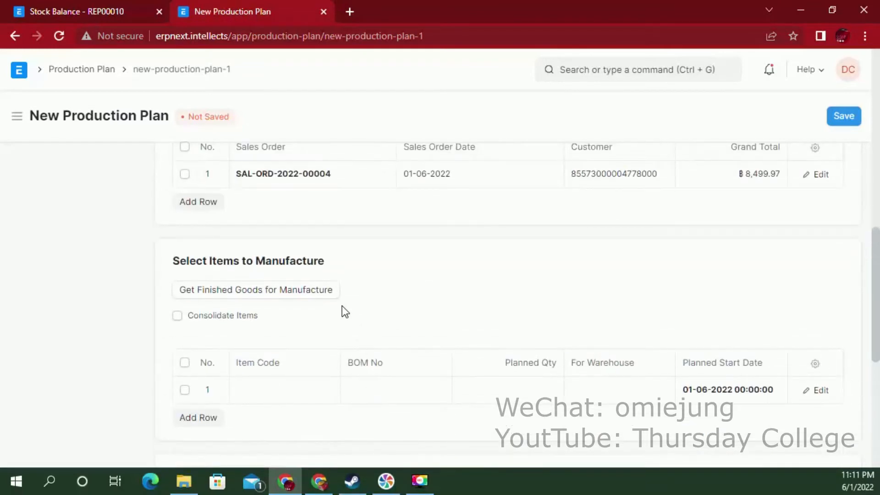
pyautogui.click(318, 291)
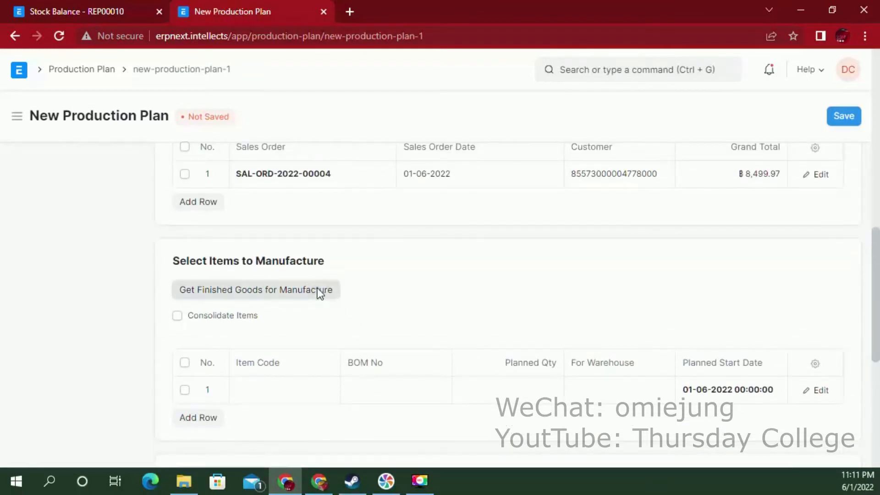
pyautogui.scroll(-2, 371, 302)
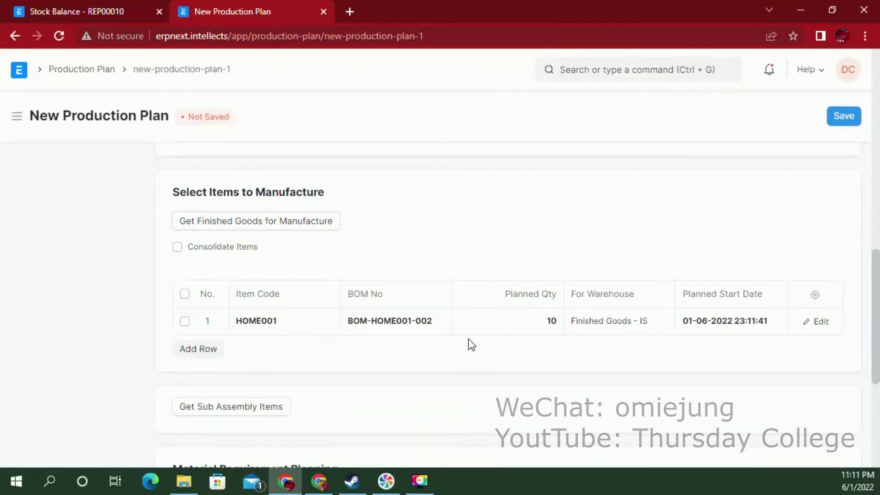
# Open the BOM list in a separate browser tab, keeping the unsaved production plan open
pyautogui.click(414, 326)
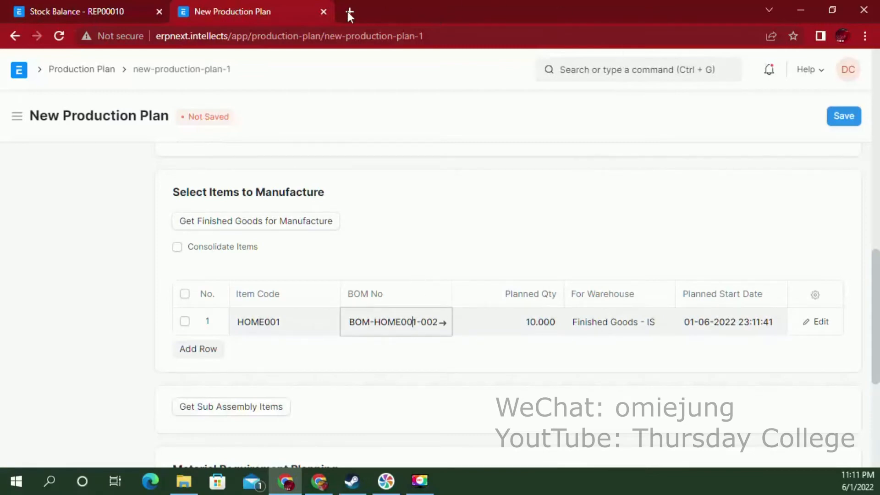
pyautogui.rightClick(86, 70)
pyautogui.click(104, 76)
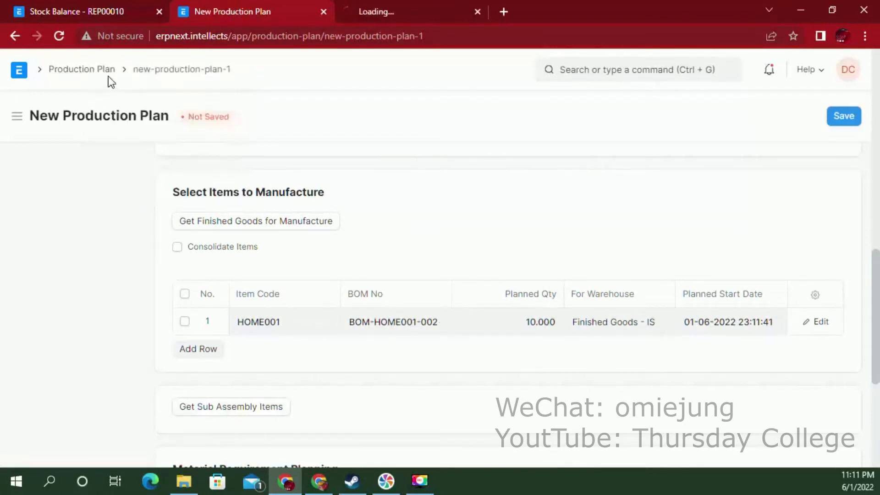
pyautogui.click(395, 11)
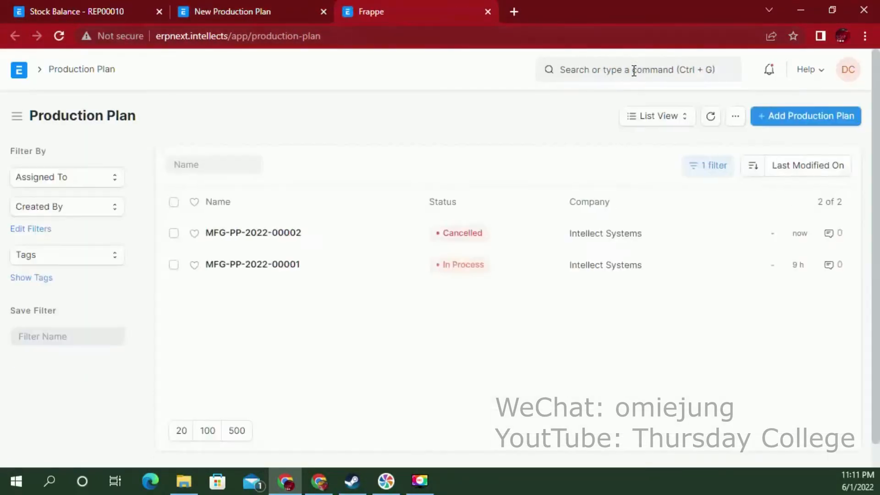
pyautogui.click(634, 70)
pyautogui.write('BOM')
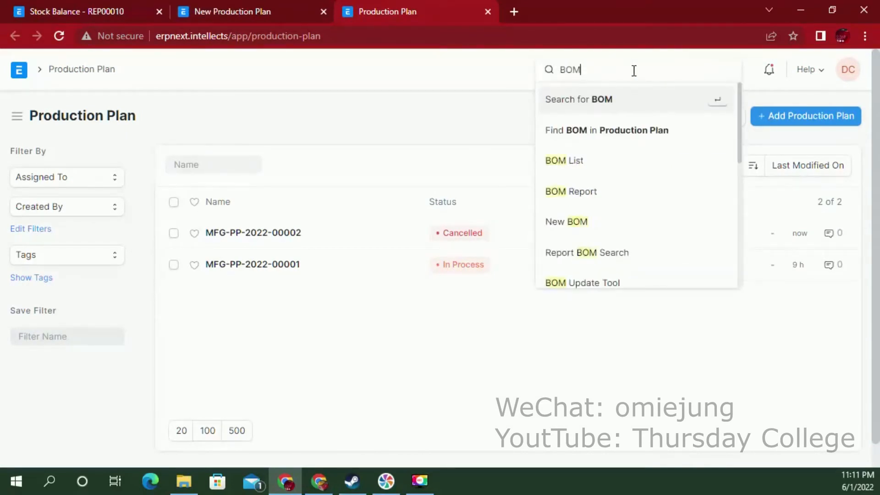
pyautogui.click(612, 164)
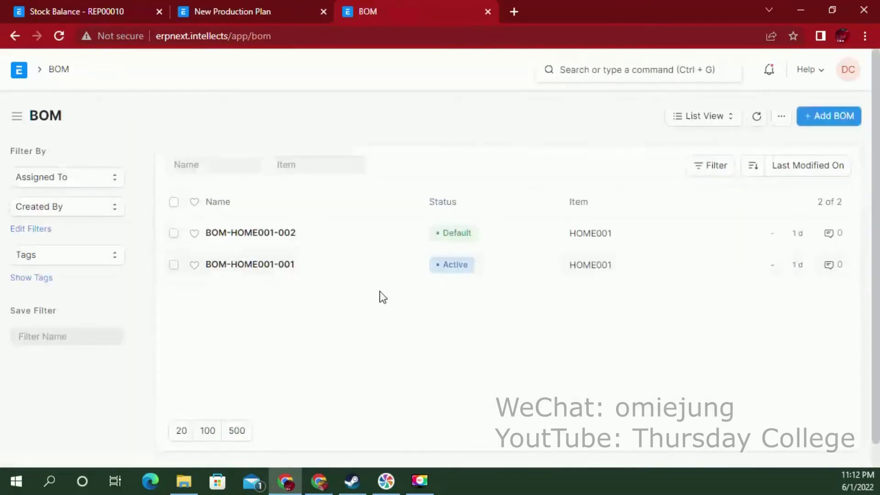
# Open BOM-HOME001-002 and examine the quantities of its raw material items
pyautogui.click(290, 234)
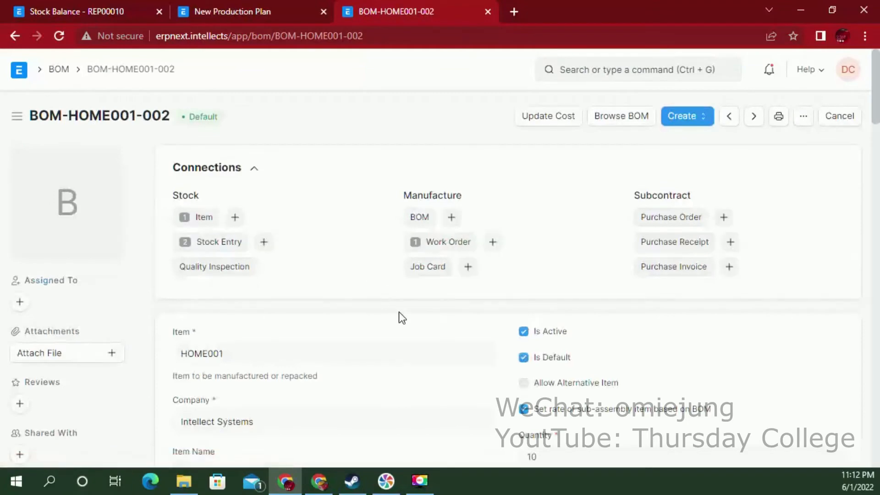
pyautogui.scroll(-15, 399, 311)
pyautogui.scroll(-3, 401, 320)
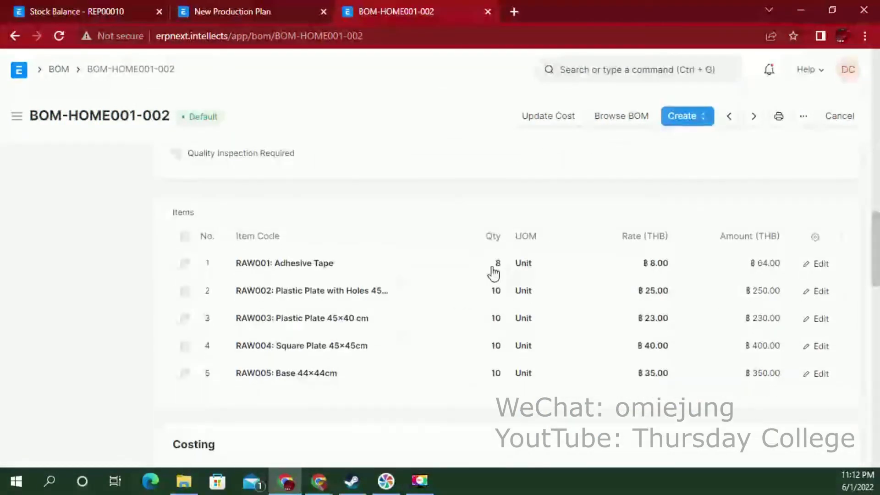
# Return to the new production plan, check its planned HOME001 item, and save and submit the plan
pyautogui.click(230, 10)
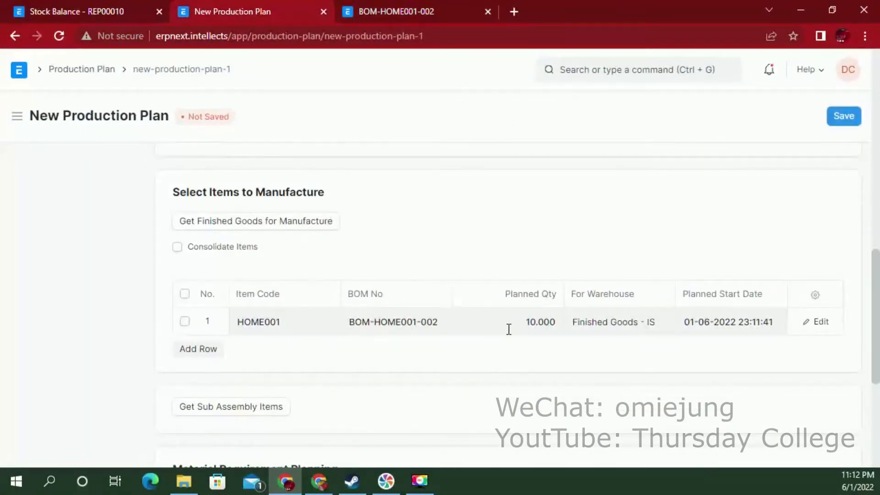
pyautogui.scroll(-5, 531, 323)
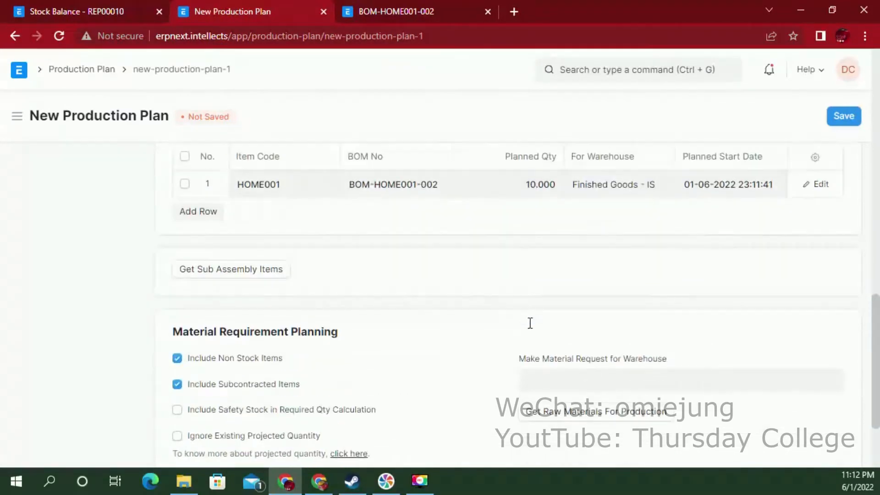
pyautogui.scroll(5, 530, 326)
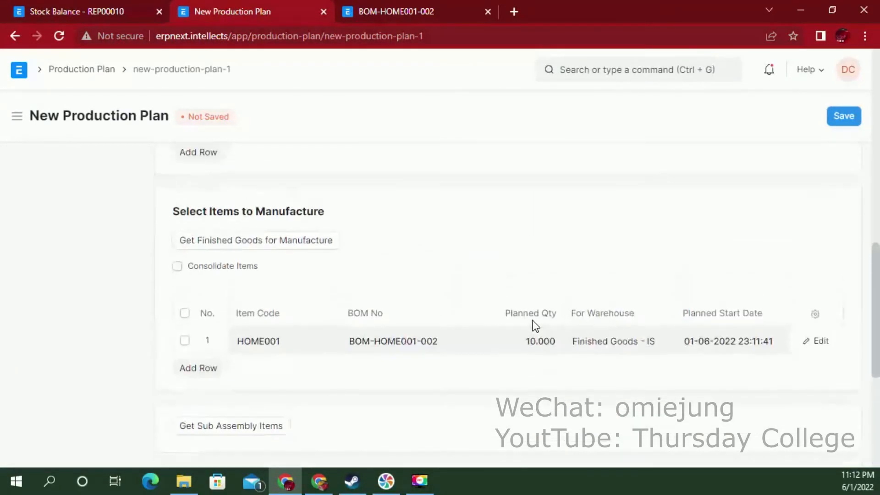
pyautogui.click(841, 118)
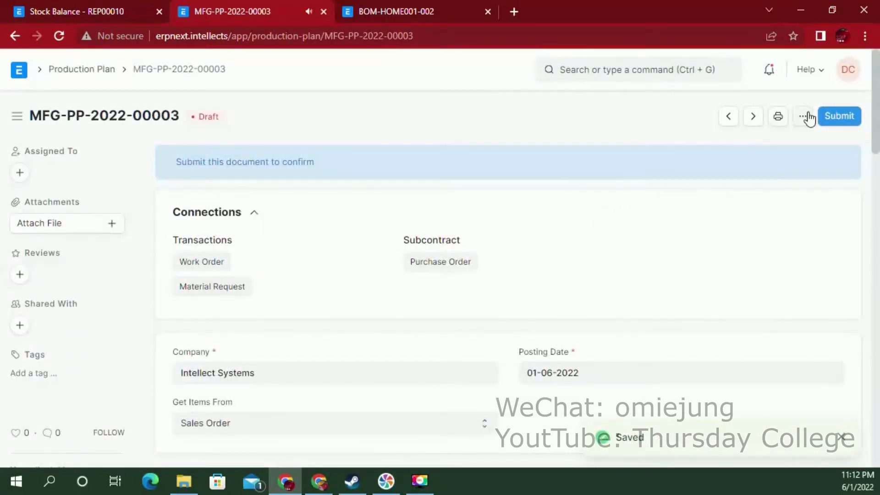
pyautogui.click(830, 117)
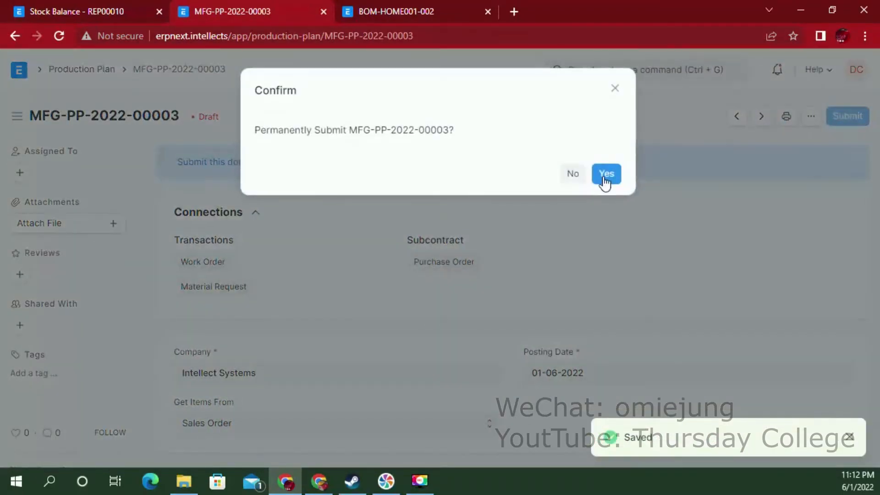
pyautogui.click(605, 176)
# Create a work order from the submitted production plan and dismiss the resulting message
pyautogui.scroll(-4, 458, 253)
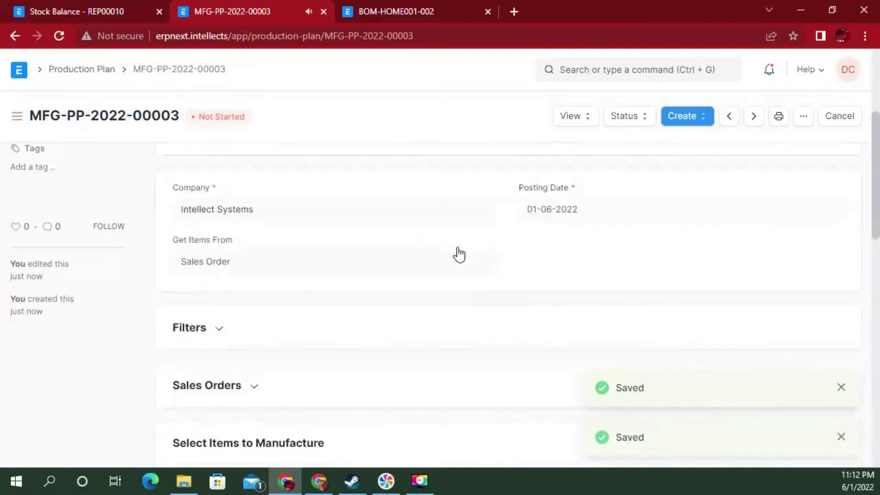
pyautogui.scroll(-7, 458, 254)
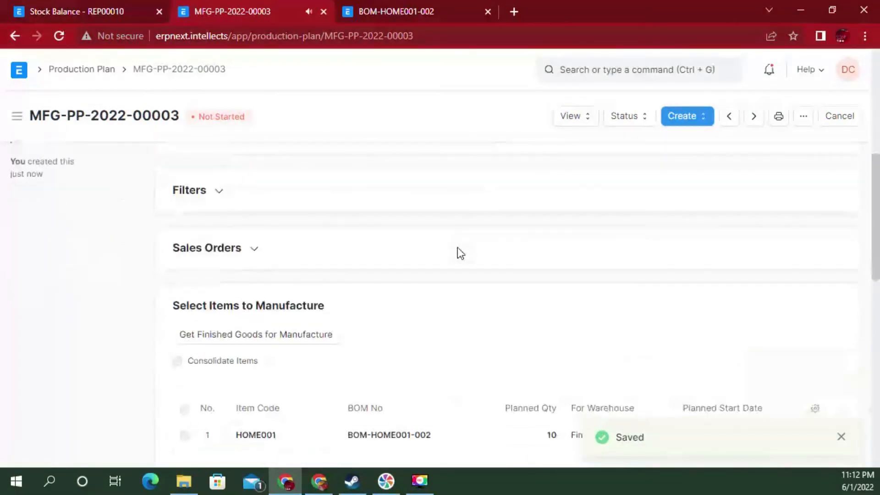
pyautogui.click(683, 119)
pyautogui.click(686, 139)
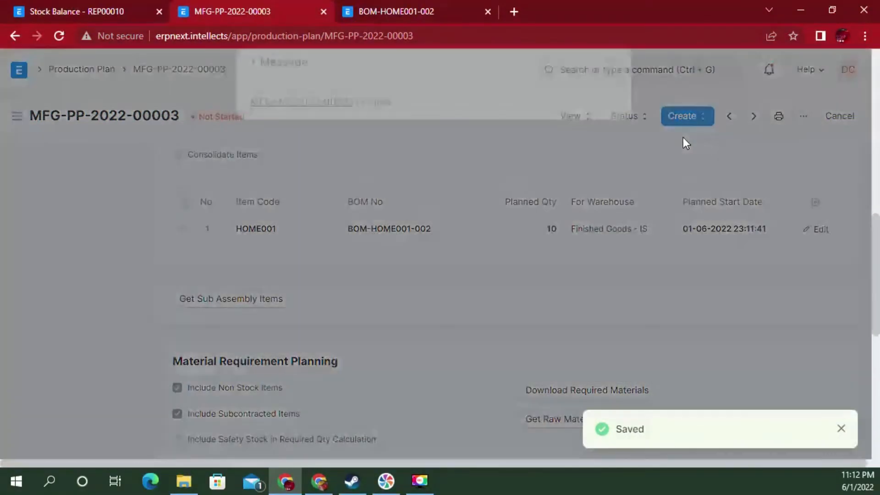
pyautogui.click(614, 90)
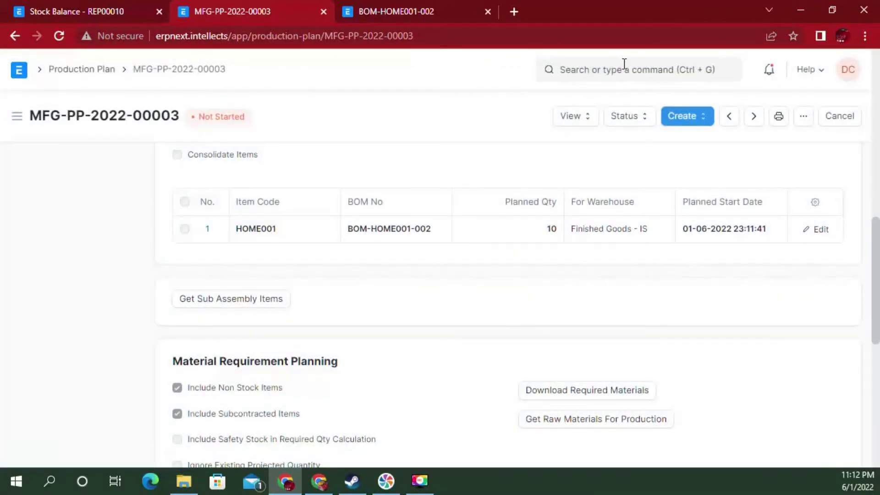
# Search for the Work Order list and open the draft HOME001 work order
pyautogui.click(623, 67)
pyautogui.write('Work')
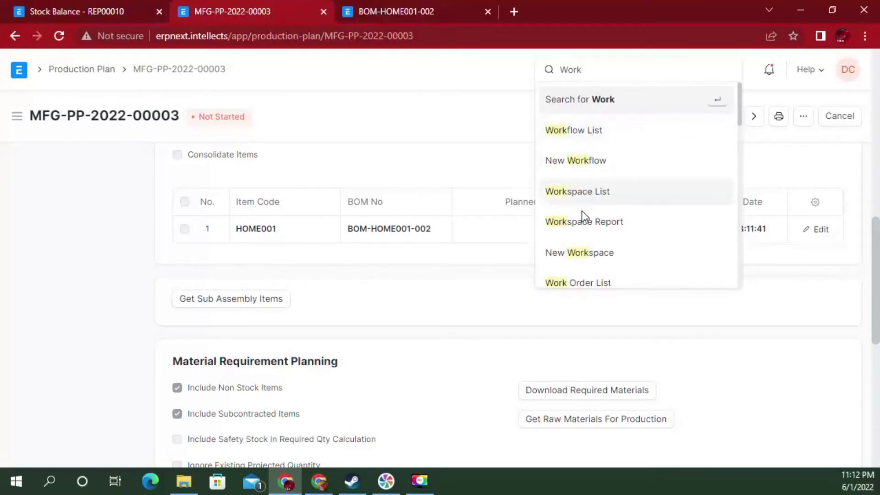
pyautogui.click(578, 282)
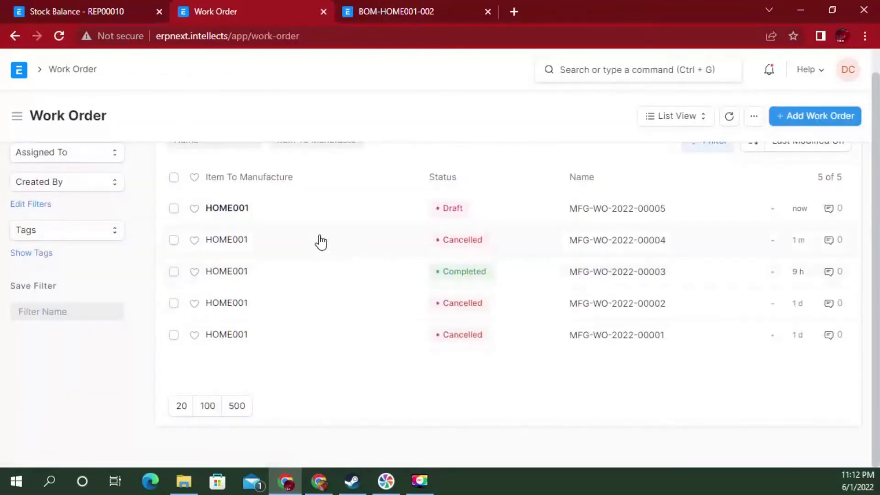
pyautogui.click(237, 209)
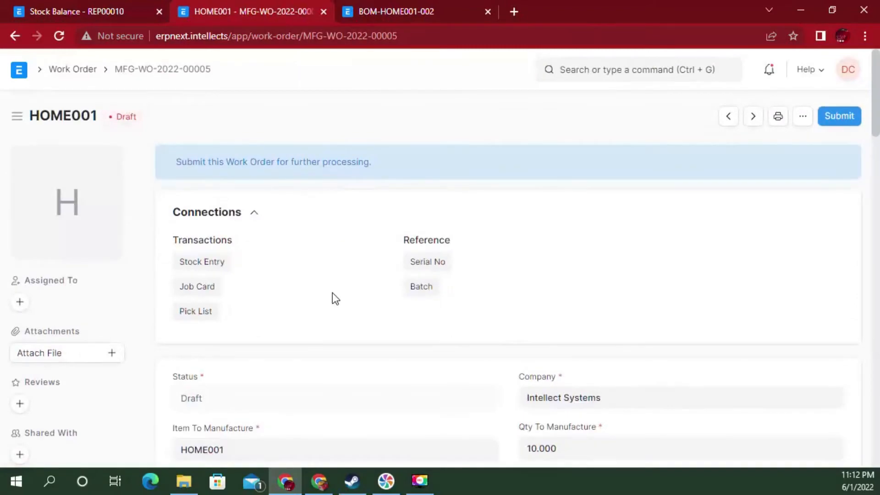
# Set the work order's Source Warehouse to Stores - IS and its Work-in-Progress Warehouse to Work In Progress - IS
pyautogui.scroll(-5, 333, 298)
pyautogui.scroll(-5, 333, 294)
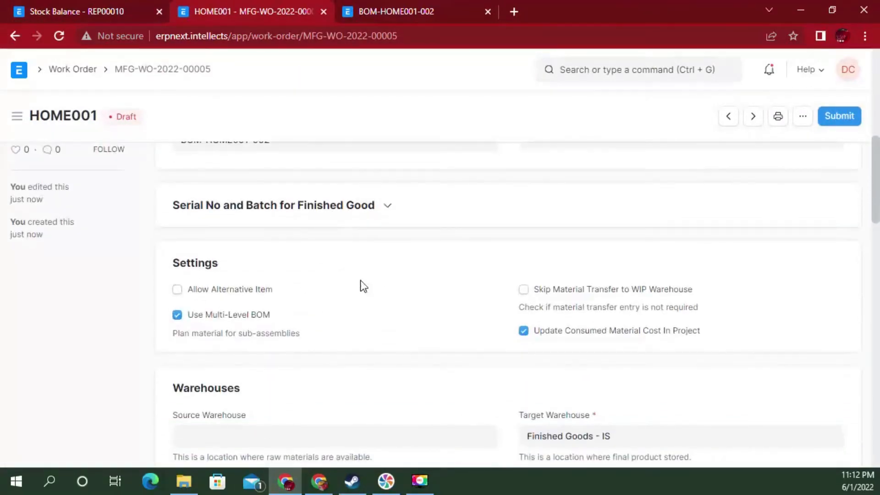
pyautogui.scroll(-3, 361, 281)
pyautogui.scroll(-2, 360, 283)
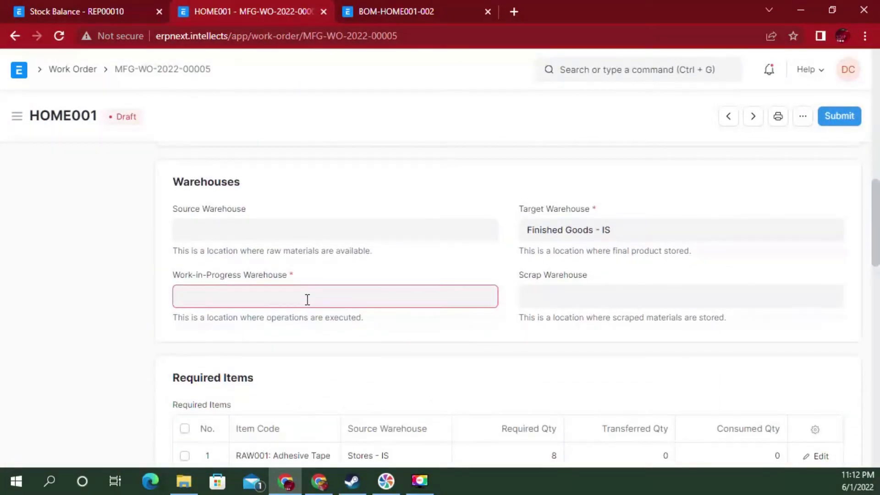
pyautogui.scroll(2, 310, 297)
pyautogui.click(287, 300)
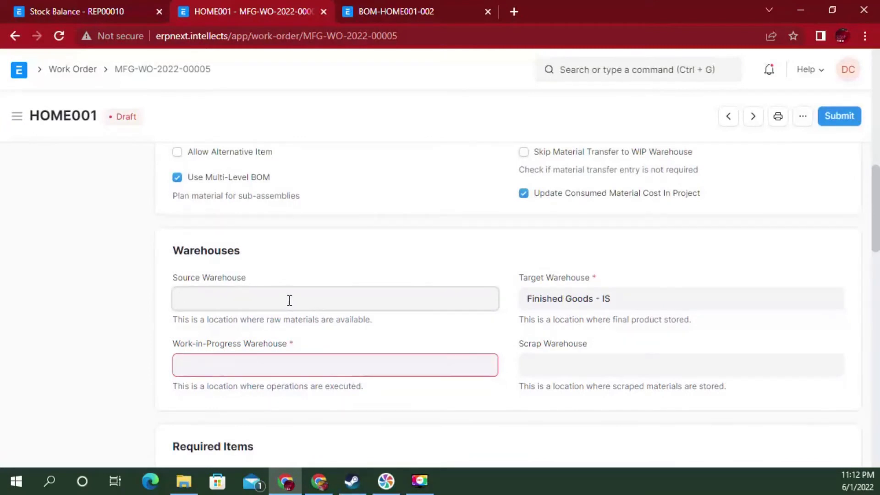
pyautogui.scroll(-3, 281, 326)
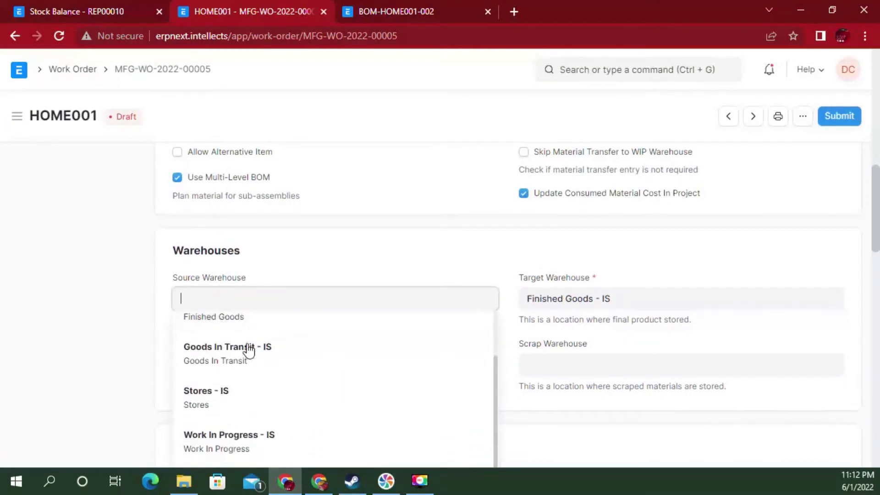
pyautogui.click(221, 391)
pyautogui.click(227, 369)
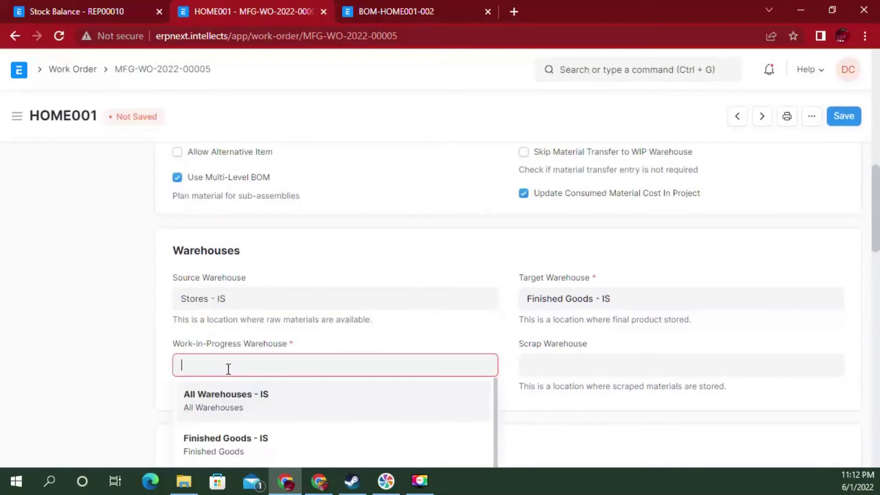
pyautogui.scroll(-2, 234, 406)
pyautogui.click(225, 460)
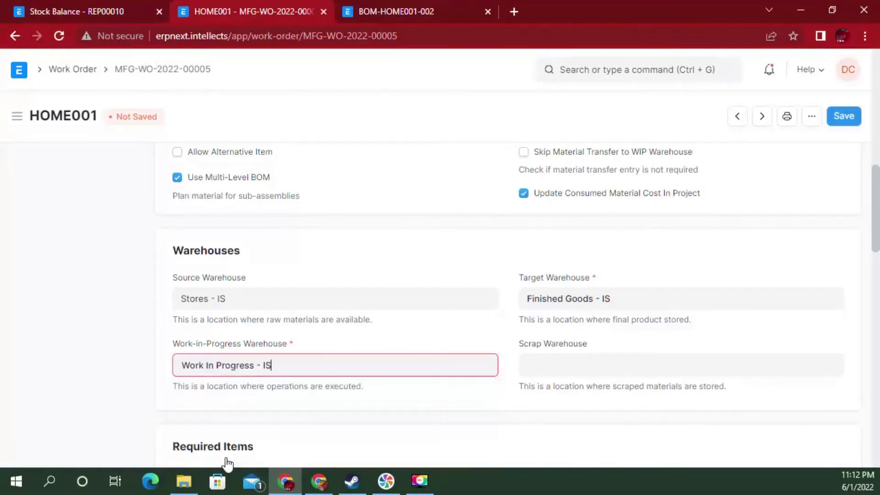
# Check the required items and planned times of the work order, and save and submit it
pyautogui.scroll(-6, 440, 340)
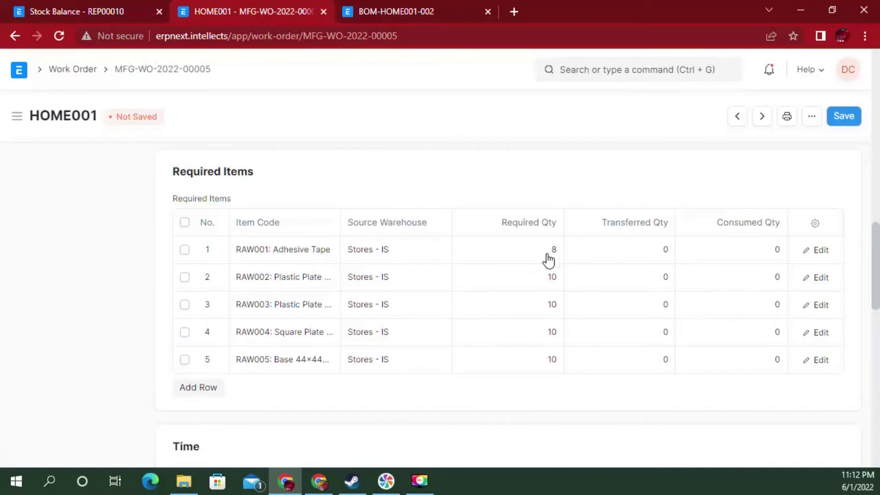
pyautogui.scroll(-3, 597, 302)
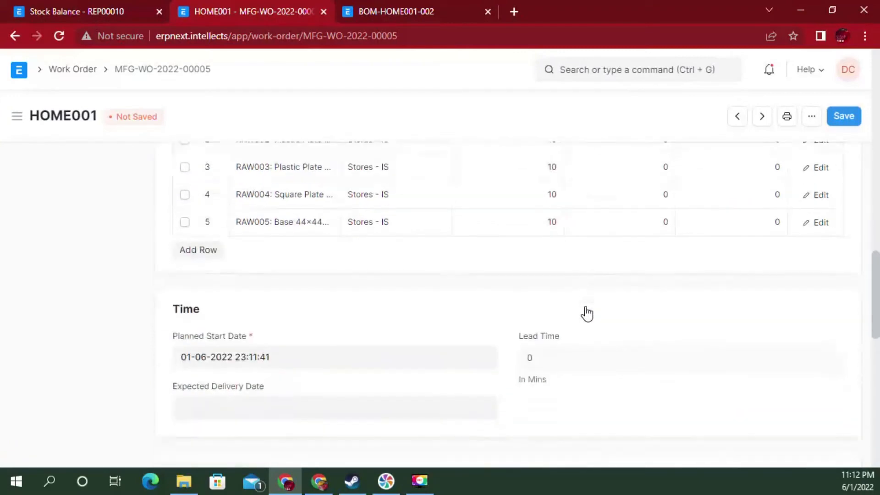
pyautogui.scroll(-2, 589, 314)
pyautogui.click(845, 116)
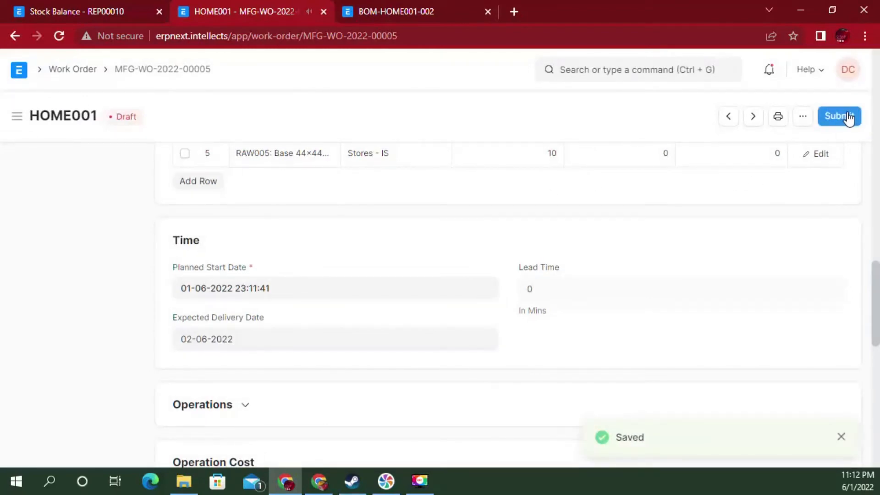
pyautogui.click(846, 117)
pyautogui.click(605, 179)
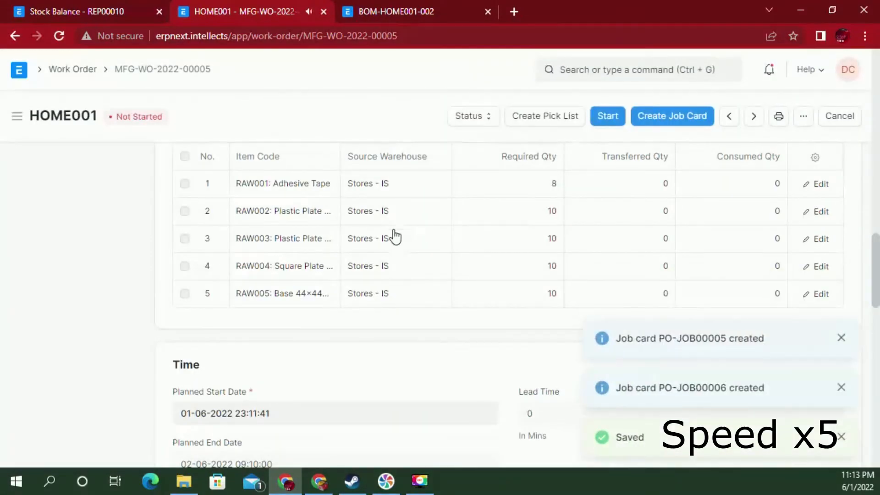
# Start the HOME001 work order and submit its material transfer for manufacture with Stores - IS as the Default Source Warehouse
pyautogui.click(607, 116)
pyautogui.click(596, 191)
pyautogui.scroll(-5, 427, 356)
pyautogui.scroll(-2, 427, 356)
pyautogui.click(386, 190)
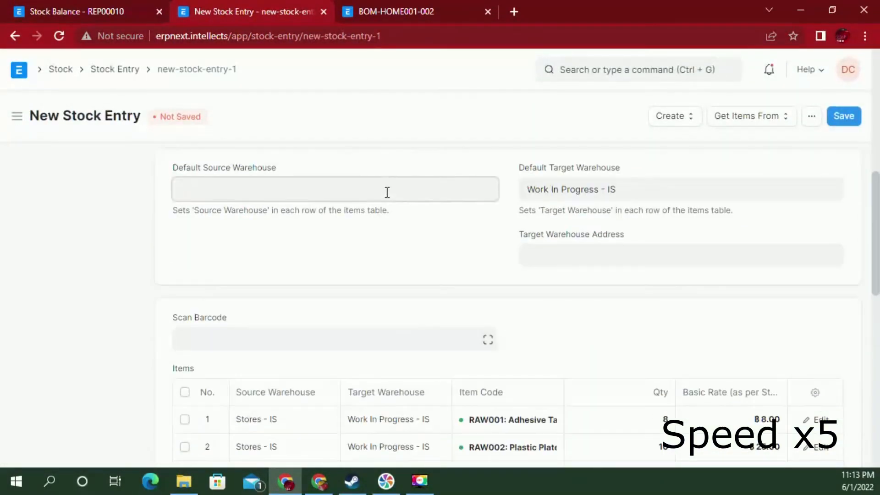
pyautogui.click(387, 216)
pyautogui.click(542, 256)
pyautogui.scroll(-10, 431, 258)
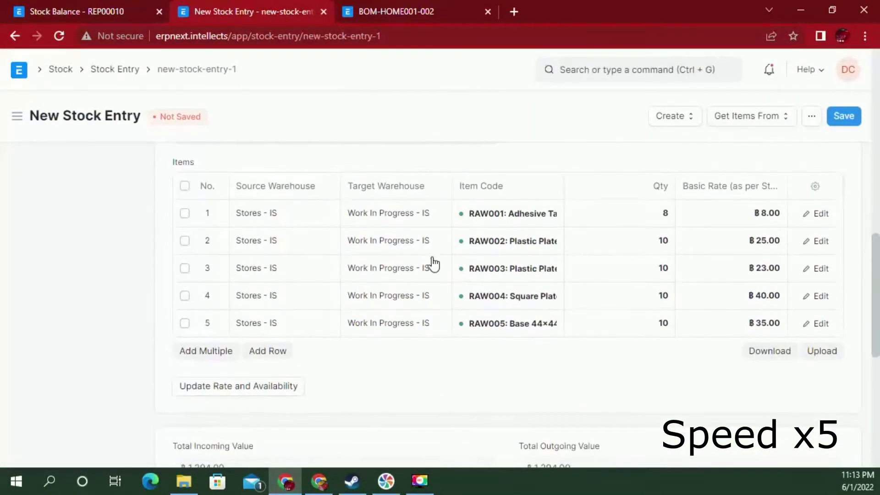
pyautogui.click(843, 116)
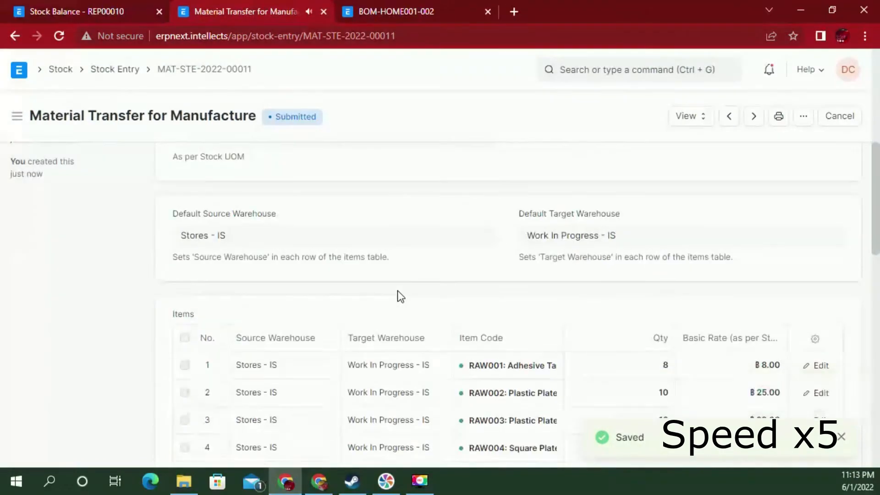
# Reopen the HOME001 work order and create job cards for its LEKMAN-ASSEMBLY and LEKMAN Packaging operations
pyautogui.click(612, 70)
pyautogui.write('wor')
pyautogui.click(583, 257)
pyautogui.click(250, 232)
pyautogui.click(686, 115)
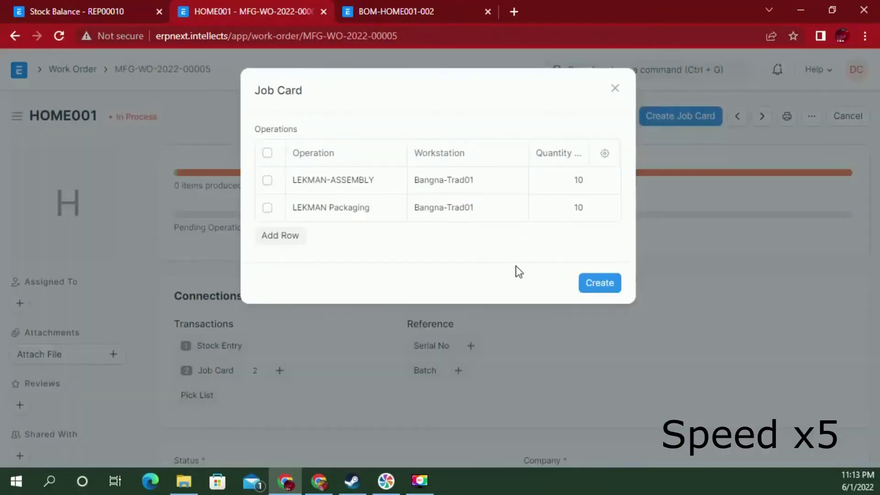
pyautogui.click(597, 281)
# Search for the Job Card list and clear its Work Order filter to list all job cards
pyautogui.click(606, 68)
pyautogui.write('Job Card')
pyautogui.press('Return')
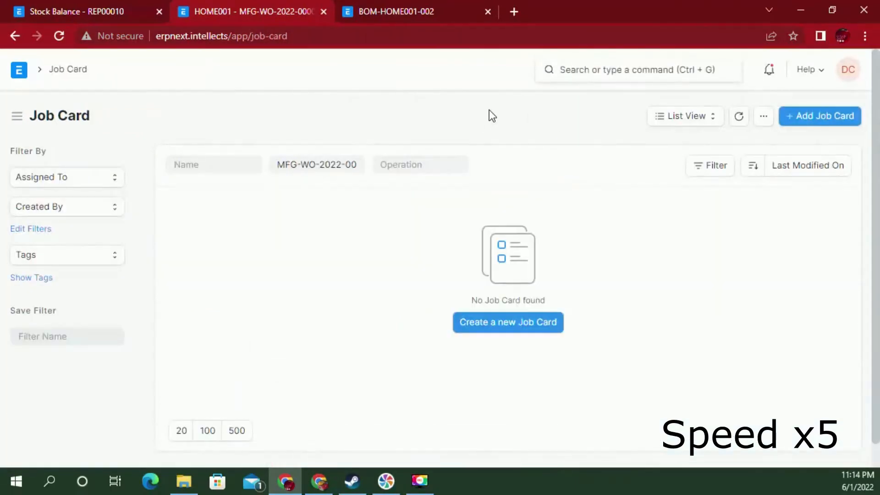
pyautogui.click(334, 164)
pyautogui.hotkey('ctrl', 'a')
pyautogui.press('BackSpace')
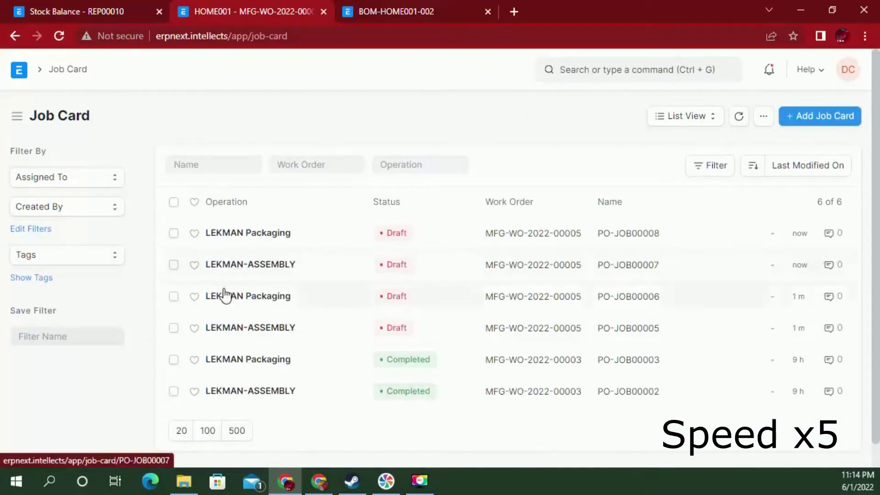
# Open the draft LEKMAN-ASSEMBLY job card PO-JOB00005 and assign the employee on the card and in its time log
pyautogui.click(250, 328)
pyautogui.scroll(-10, 447, 341)
pyautogui.click(583, 166)
pyautogui.click(573, 192)
pyautogui.click(259, 338)
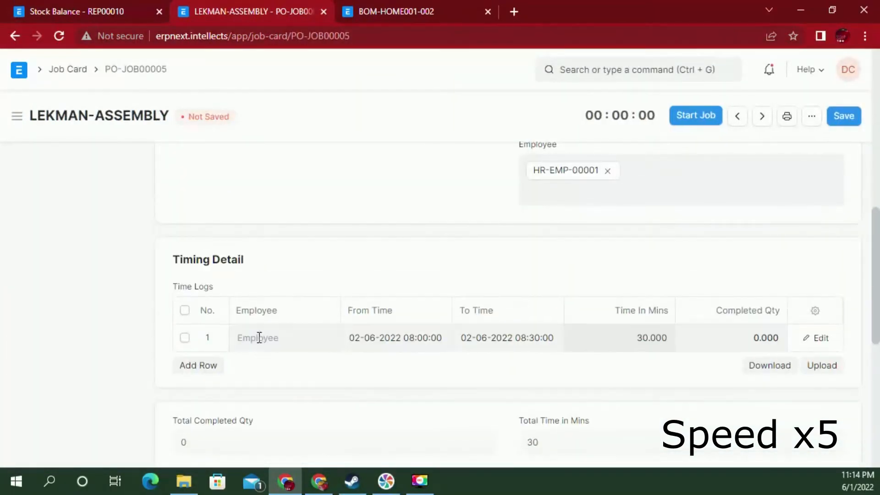
pyautogui.click(395, 338)
pyautogui.scroll(-1, 406, 362)
pyautogui.click(377, 353)
pyautogui.scroll(-3, 426, 367)
pyautogui.moveTo(440, 325)
pyautogui.mouseDown()
pyautogui.moveTo(455, 326)
pyautogui.moveTo(445, 327)
pyautogui.mouseUp()
pyautogui.click(548, 307)
pyautogui.scroll(4, 548, 311)
pyautogui.click(467, 410)
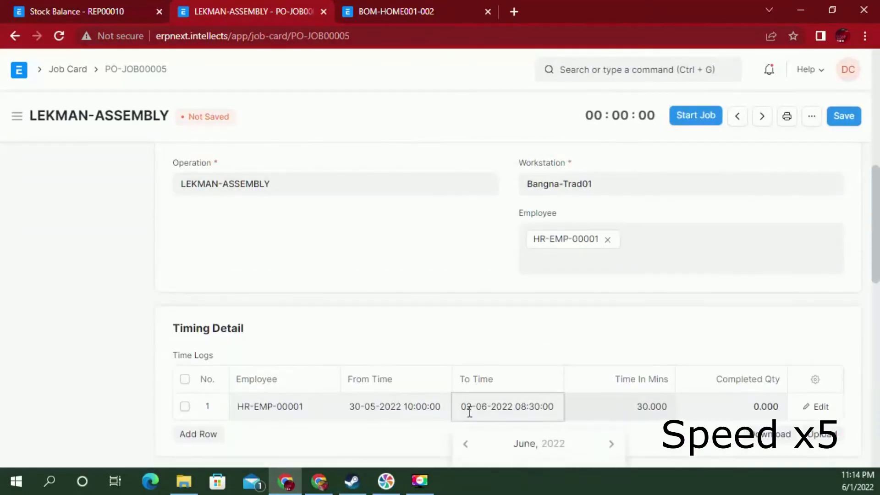
pyautogui.scroll(-3, 513, 397)
pyautogui.click(488, 287)
pyautogui.write('10:30:0')
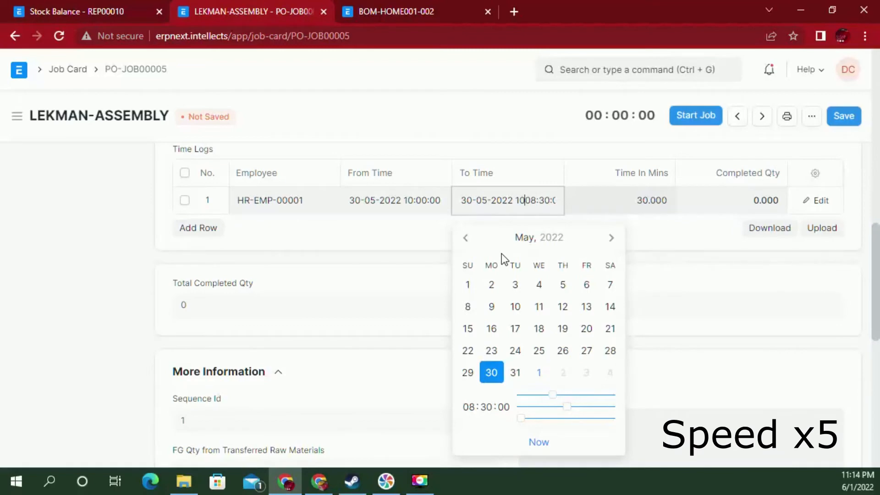
# Enter a completed quantity of 10 in the assembly time log, and save and submit the job card
pyautogui.click(755, 200)
pyautogui.write('10')
pyautogui.click(844, 116)
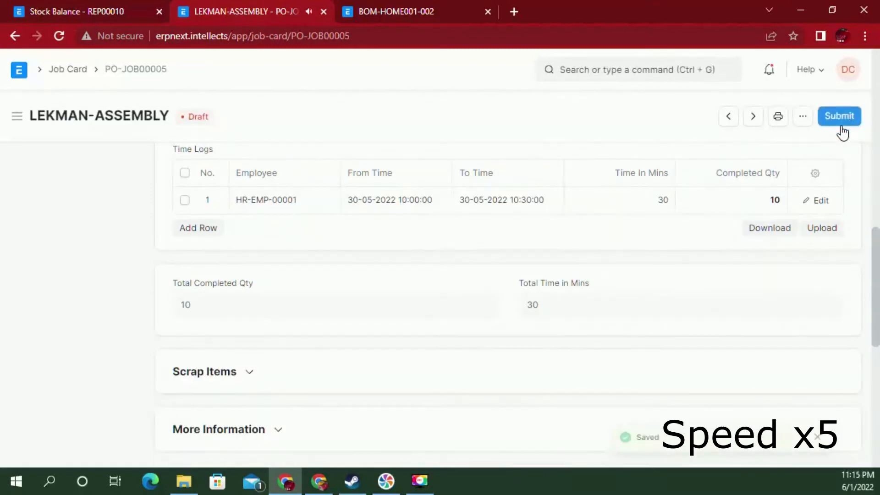
pyautogui.click(842, 116)
pyautogui.click(608, 175)
# Open the draft LEKMAN Packaging job card PO-JOB00006 and assign the employee on the card and in its time log
pyautogui.click(593, 71)
pyautogui.click(574, 130)
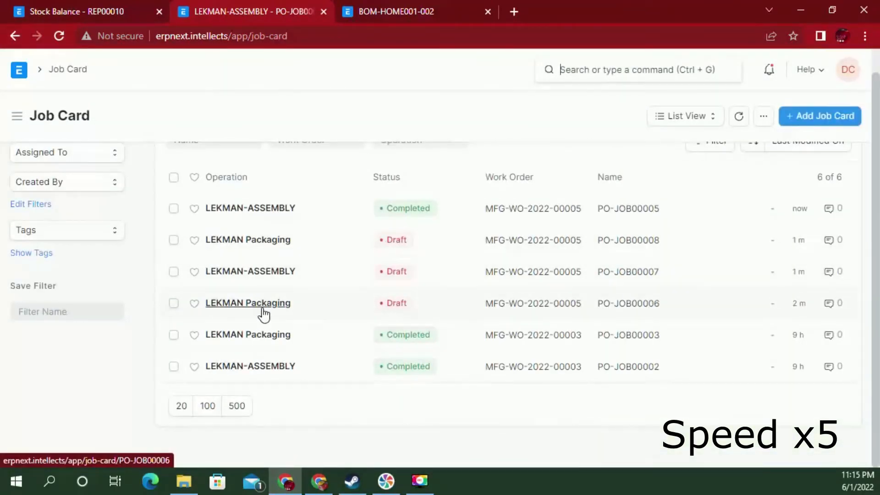
pyautogui.click(259, 302)
pyautogui.scroll(-5, 385, 330)
pyautogui.click(546, 237)
pyautogui.click(550, 261)
pyautogui.click(266, 405)
pyautogui.scroll(-2, 287, 392)
pyautogui.click(287, 392)
pyautogui.click(395, 336)
pyautogui.scroll(-3, 421, 367)
pyautogui.click(383, 289)
pyautogui.click(395, 201)
pyautogui.moveTo(438, 394); pyautogui.dragTo(455, 407)
pyautogui.moveTo(461, 200); pyautogui.dragTo(506, 200)
pyautogui.write('30-05-2022 119:10:00')
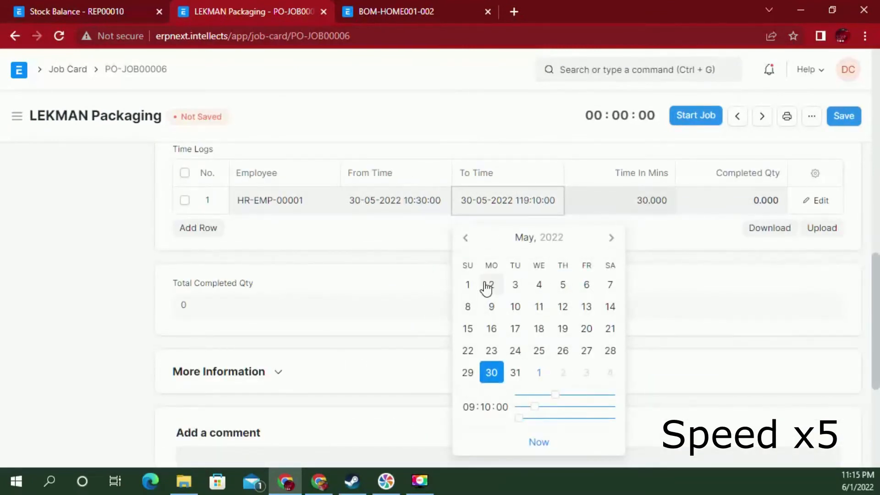
# Enter a completed quantity of 10 in the packaging time log, and save and submit the job card
pyautogui.click(742, 200)
pyautogui.write('10')
pyautogui.click(843, 116)
pyautogui.click(840, 114)
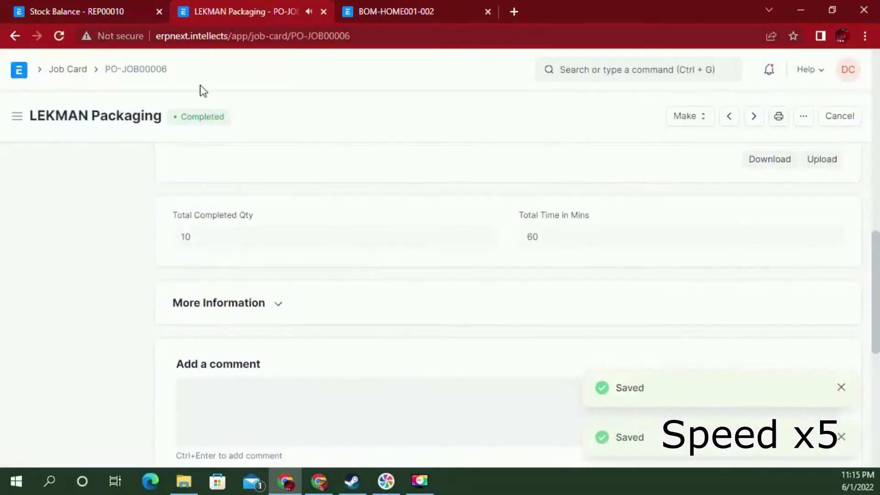
# Return to the Job Card list and delete the duplicate draft job cards PO-JOB00007 and PO-JOB00008
pyautogui.click(68, 69)
pyautogui.click(173, 272)
pyautogui.click(174, 303)
pyautogui.click(827, 115)
pyautogui.click(793, 336)
pyautogui.click(605, 173)
# Reopen the HOME001 work order and finish it, saving the generated Manufacture stock entry
pyautogui.click(610, 69)
pyautogui.write('Work')
pyautogui.click(566, 191)
pyautogui.click(578, 206)
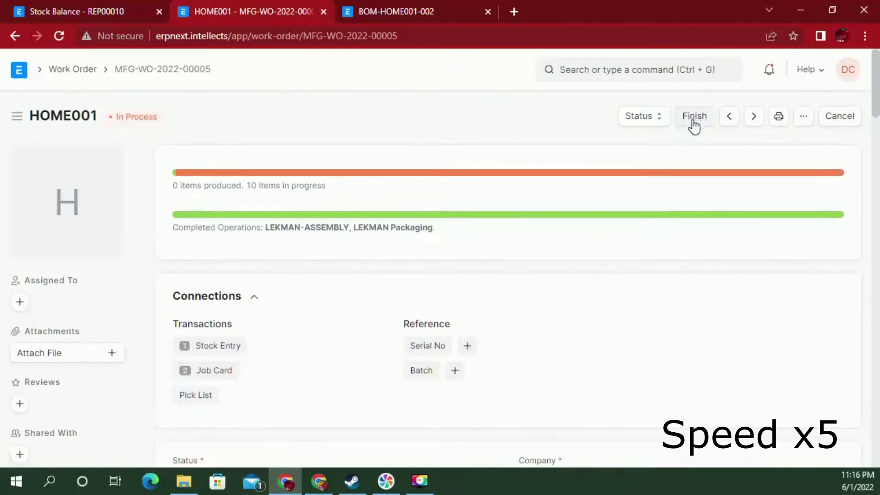
pyautogui.scroll(-10, 475, 281)
pyautogui.click(839, 116)
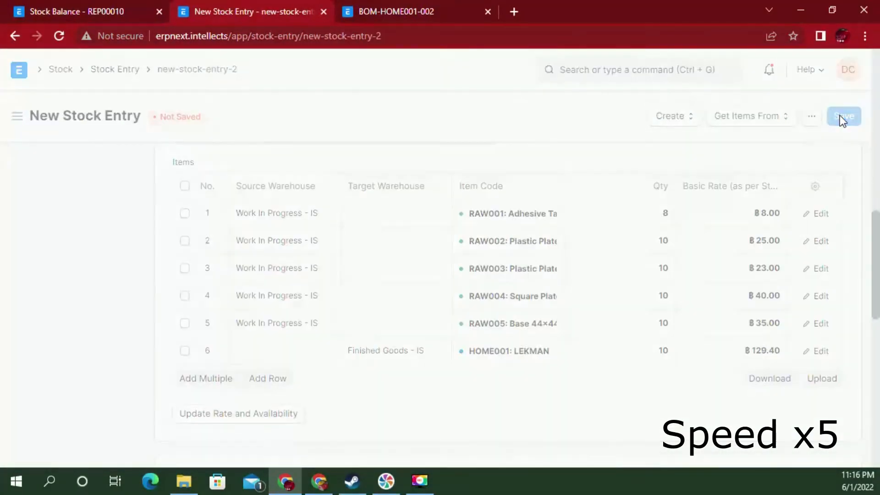
# Submit the Manufacture stock entry and review its items and total values
pyautogui.scroll(-8, 595, 220)
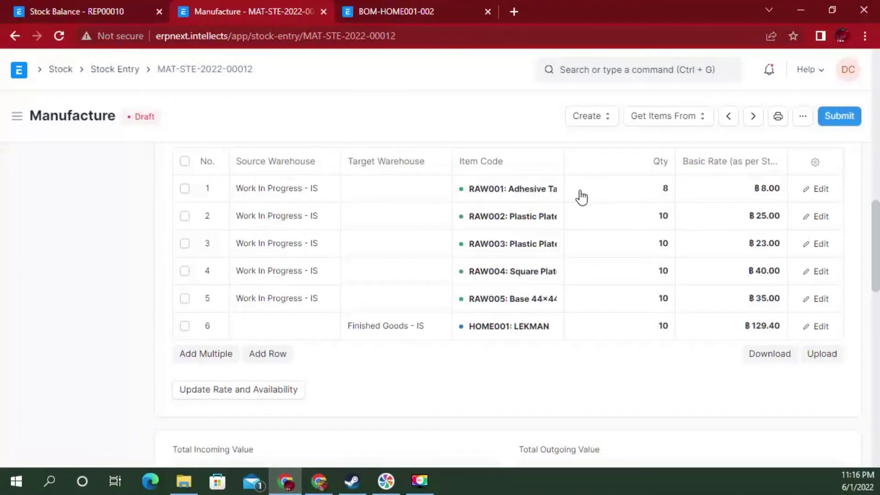
pyautogui.click(837, 116)
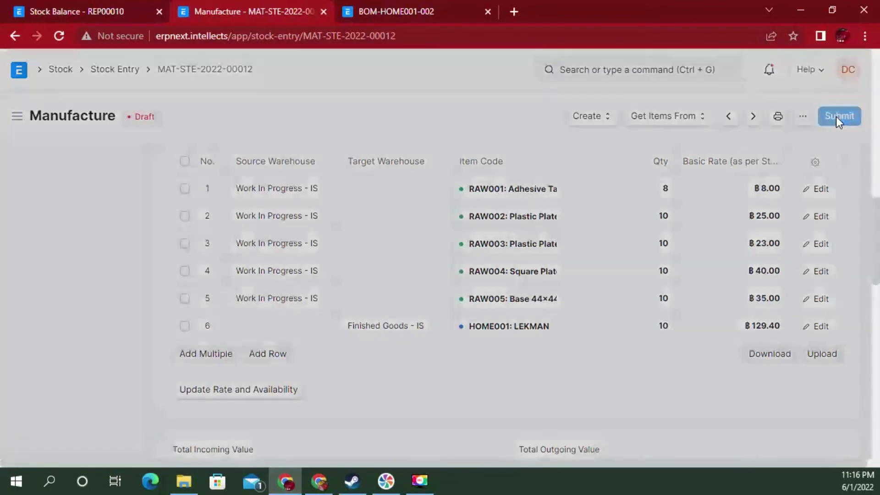
pyautogui.click(607, 175)
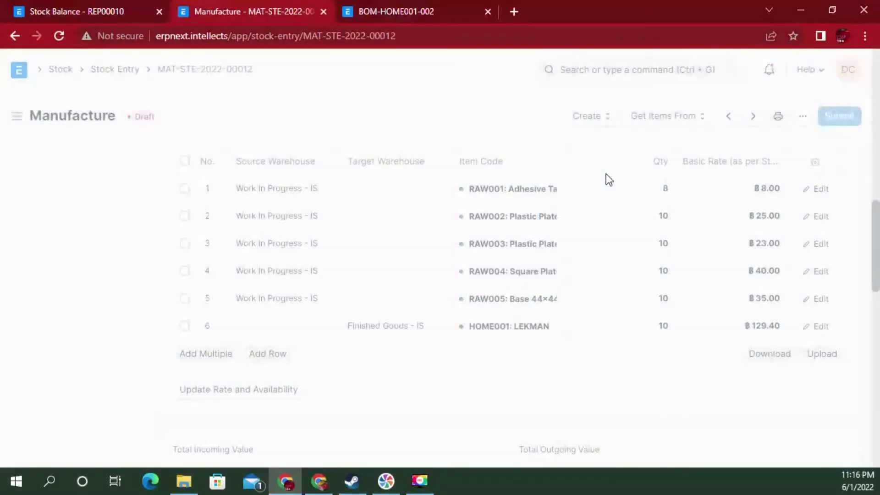
pyautogui.scroll(-3, 606, 174)
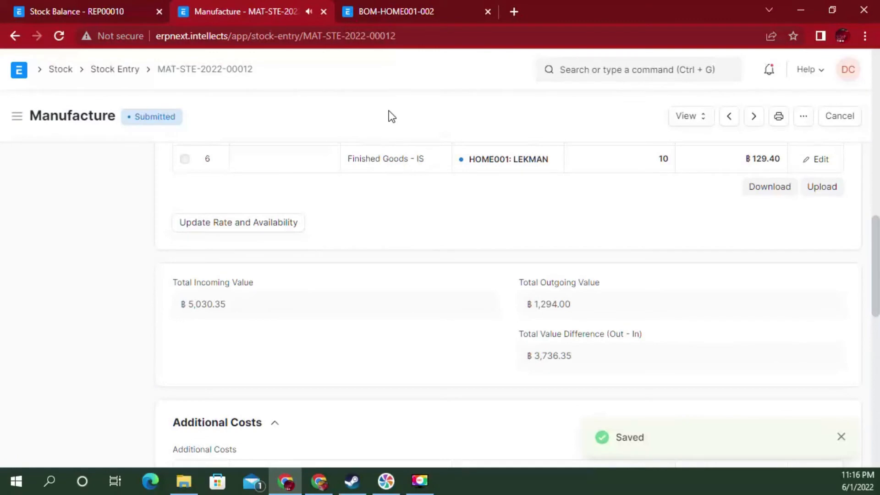
pyautogui.scroll(5, 389, 116)
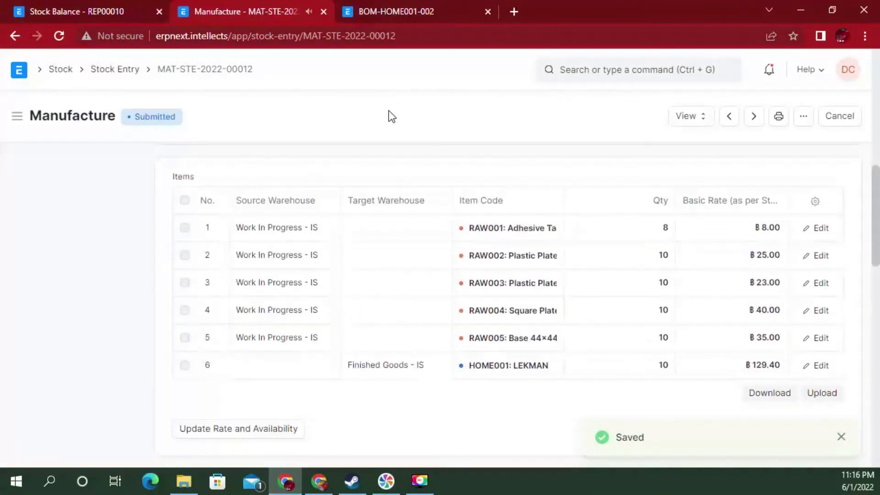
pyautogui.scroll(8, 390, 117)
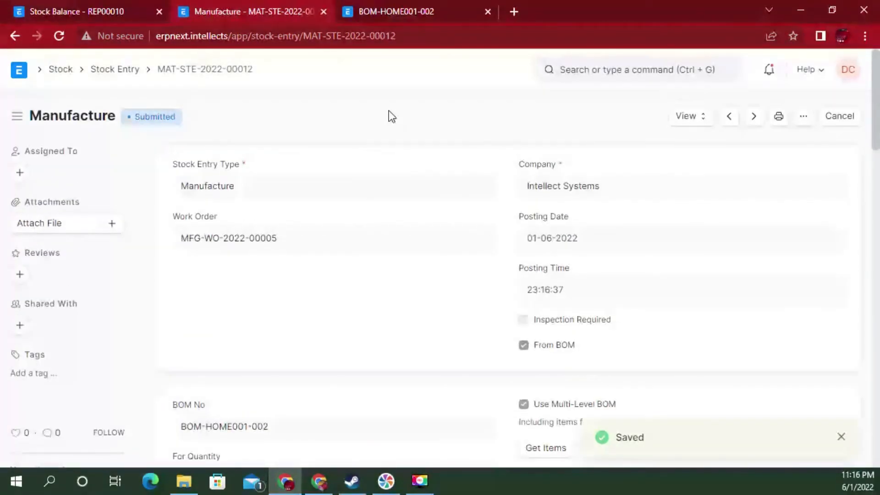
# Search for the Work Order list and check the status and connections of the latest HOME001 work order
pyautogui.click(586, 70)
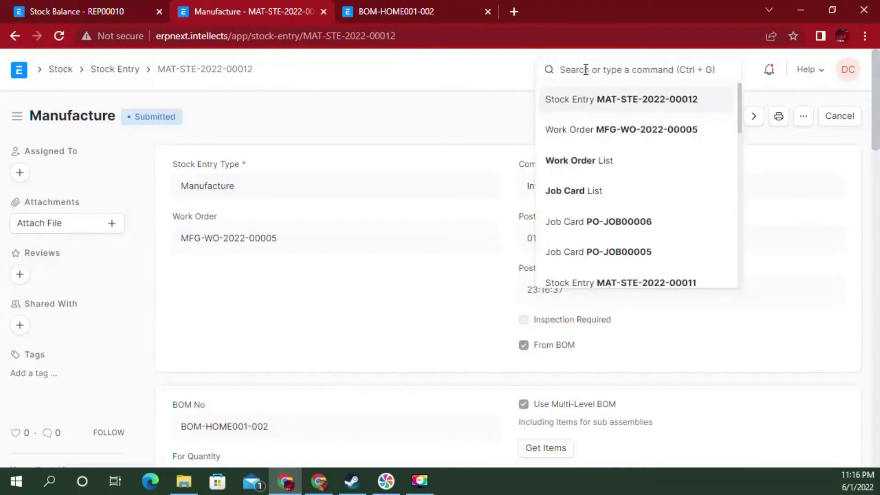
pyautogui.write('Work')
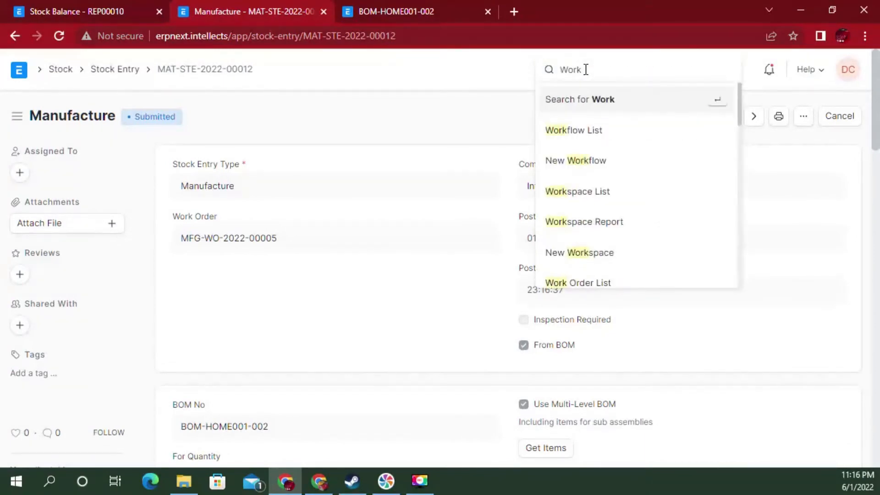
pyautogui.click(596, 281)
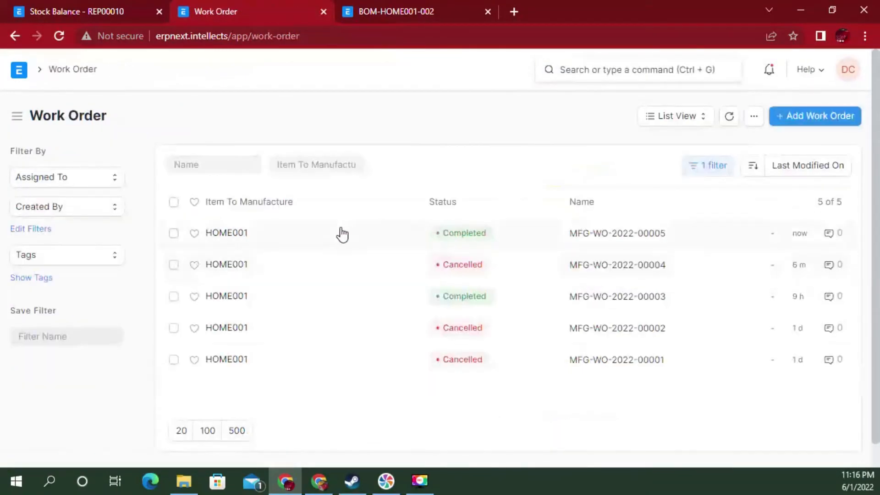
pyautogui.click(309, 238)
pyautogui.scroll(-3, 361, 243)
pyautogui.scroll(3, 361, 240)
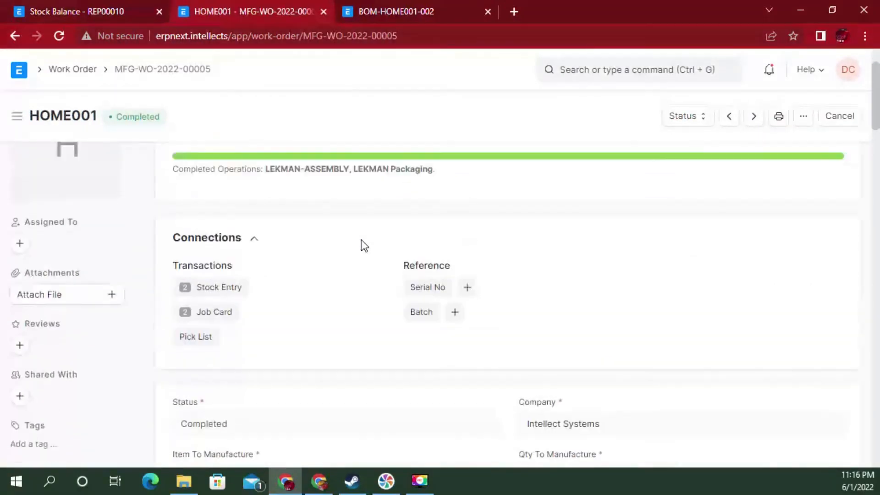
# Search for the Production Plan list and check the statuses of the production plans
pyautogui.click(648, 66)
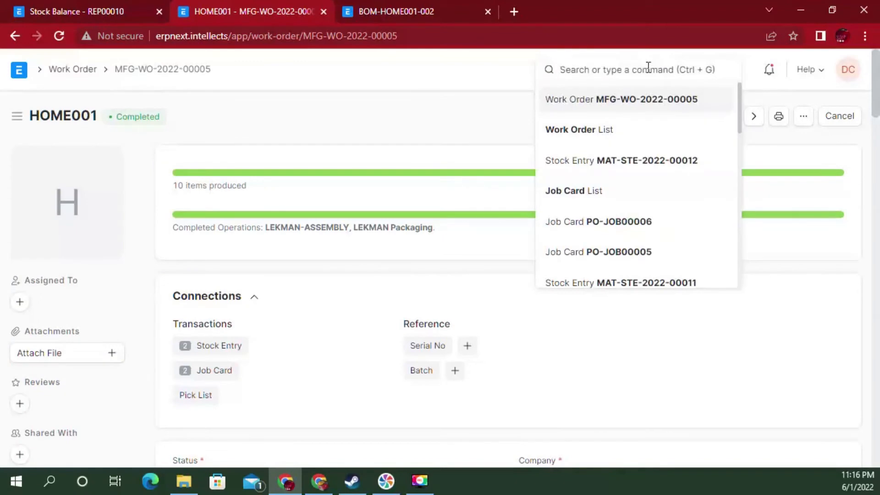
pyautogui.write('Pro')
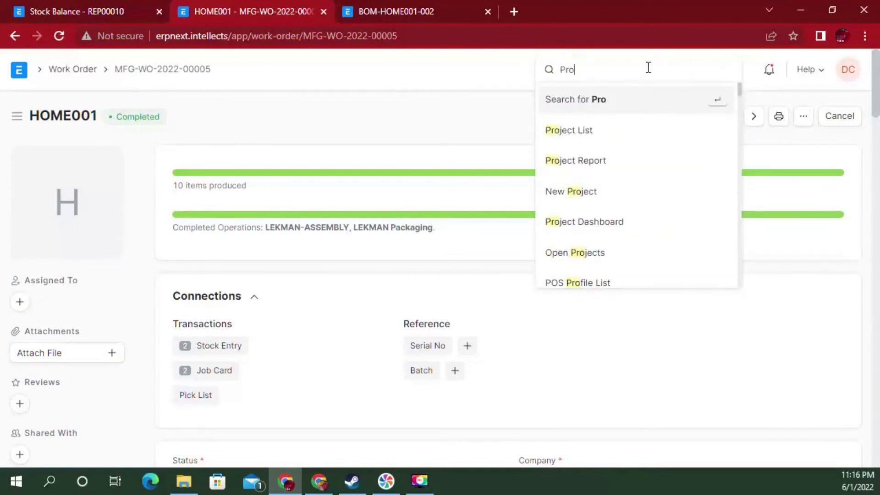
pyautogui.write('duc')
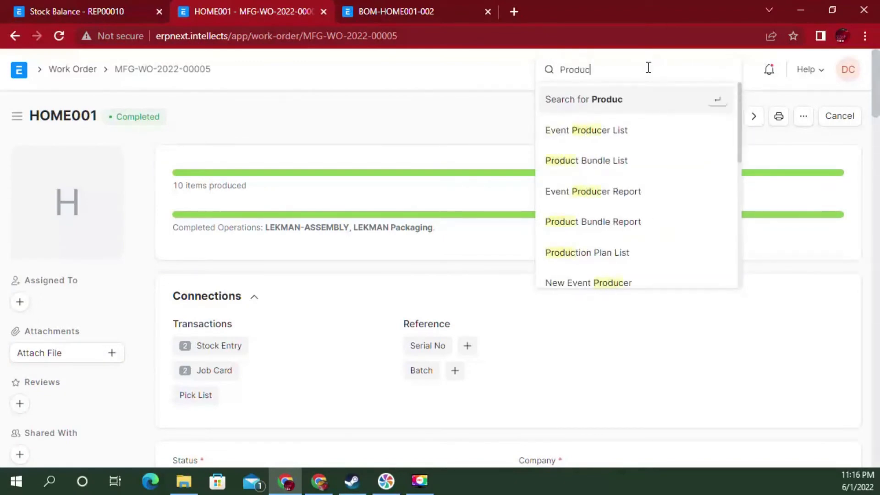
pyautogui.click(624, 254)
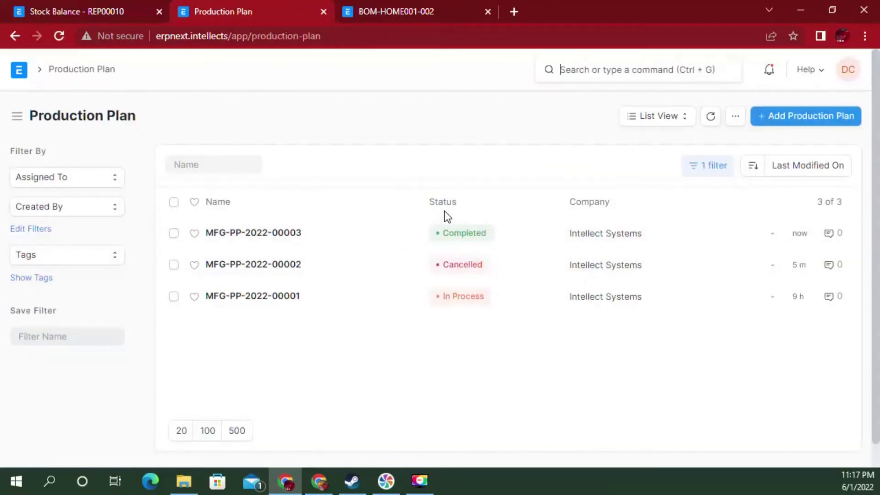
# Switch to the iCloud Keynote presentation, review the Two scenarios and Production steps slides, and return to ERPNext
pyautogui.click(319, 480)
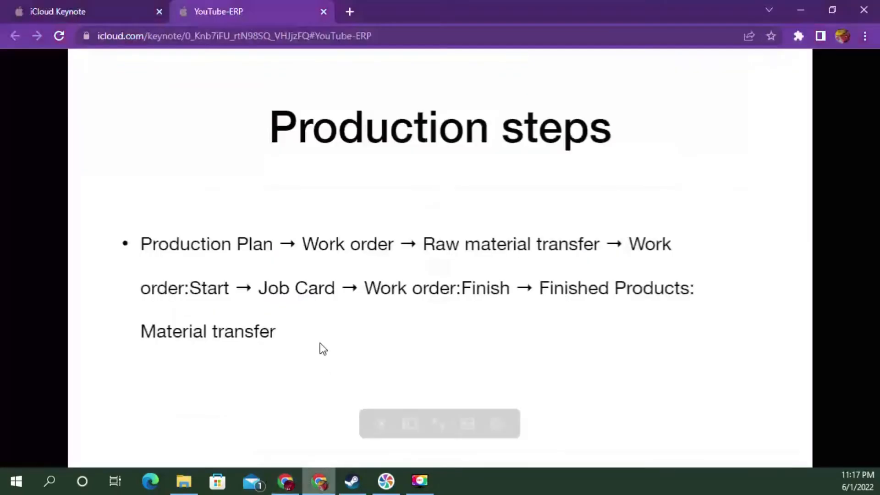
pyautogui.click(406, 251)
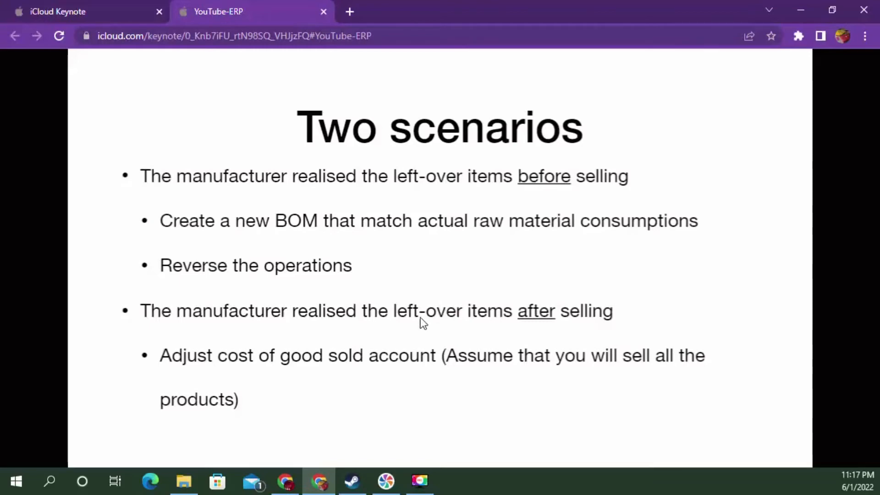
pyautogui.press('Right')
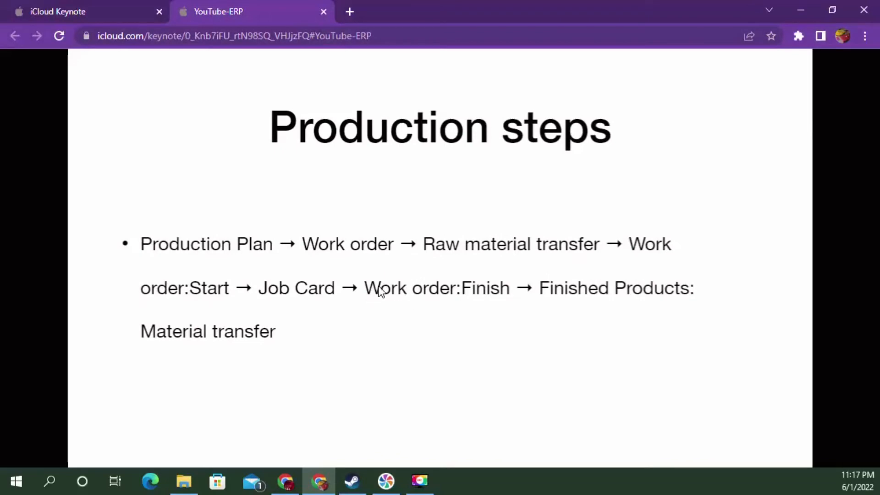
pyautogui.click(285, 481)
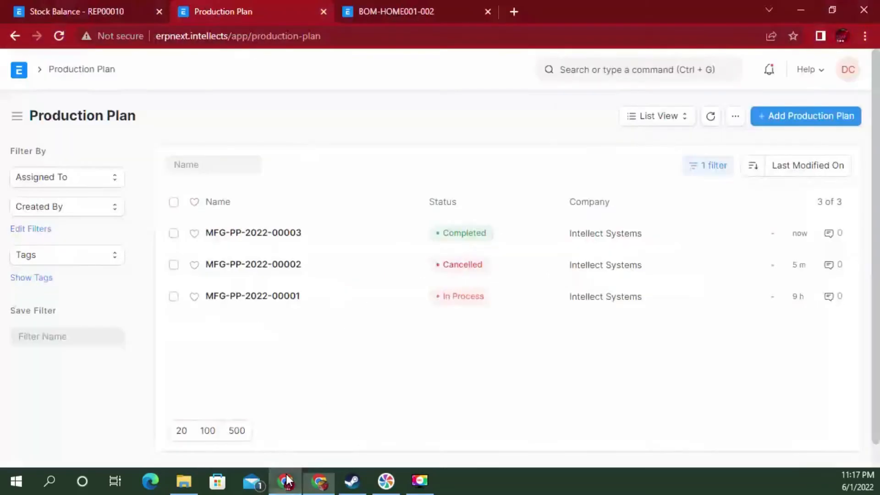
# Switch to the Stock Balance report's browser tab and start a new production plan through search
pyautogui.click(118, 14)
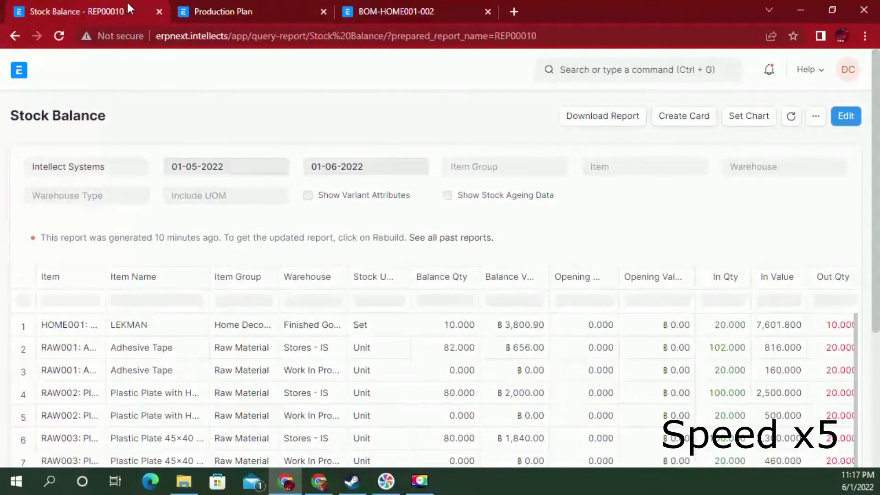
pyautogui.click(591, 77)
pyautogui.write('Prodc')
pyautogui.click(589, 252)
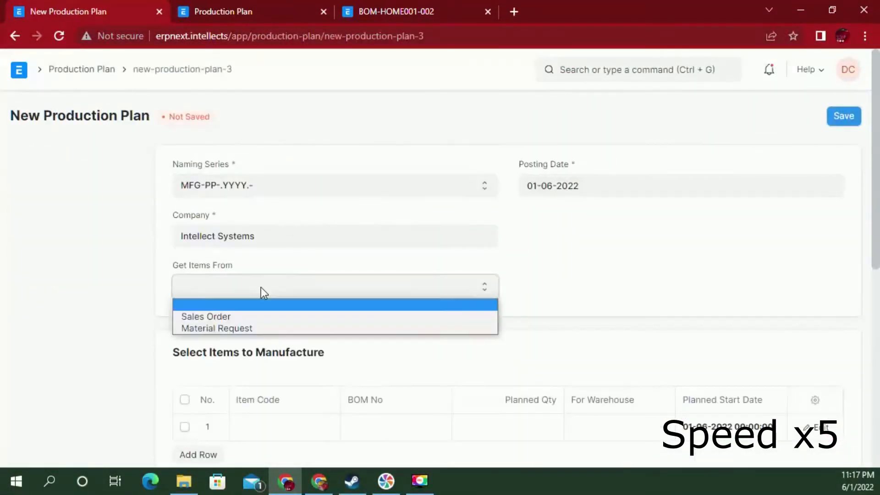
# Load HOME001 from the sales order as the item to manufacture, using BOM-HOME001-001
pyautogui.click(261, 287)
pyautogui.scroll(-5, 256, 321)
pyautogui.click(216, 371)
pyautogui.scroll(-5, 295, 342)
pyautogui.scroll(-3, 367, 298)
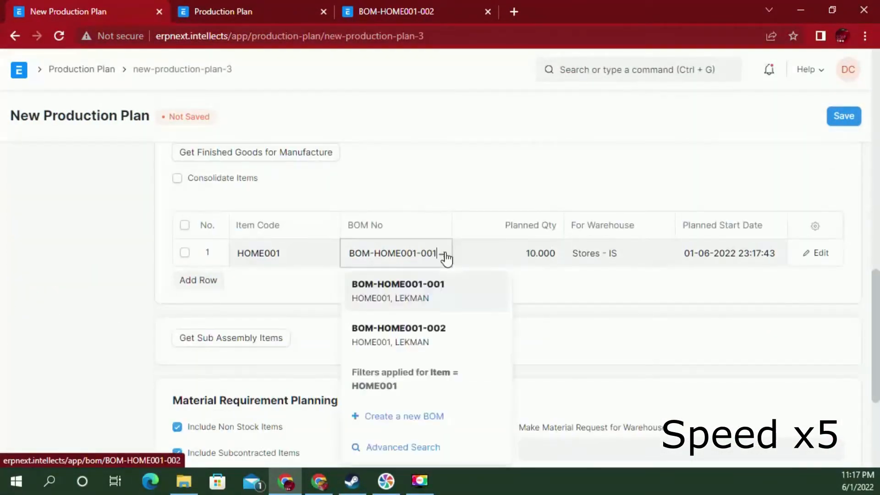
# Get the raw materials for transfer from Stores - IS to the Finished Goods - IS warehouse
pyautogui.scroll(-4, 482, 329)
pyautogui.click(569, 241)
pyautogui.click(568, 326)
pyautogui.click(563, 280)
pyautogui.click(360, 205)
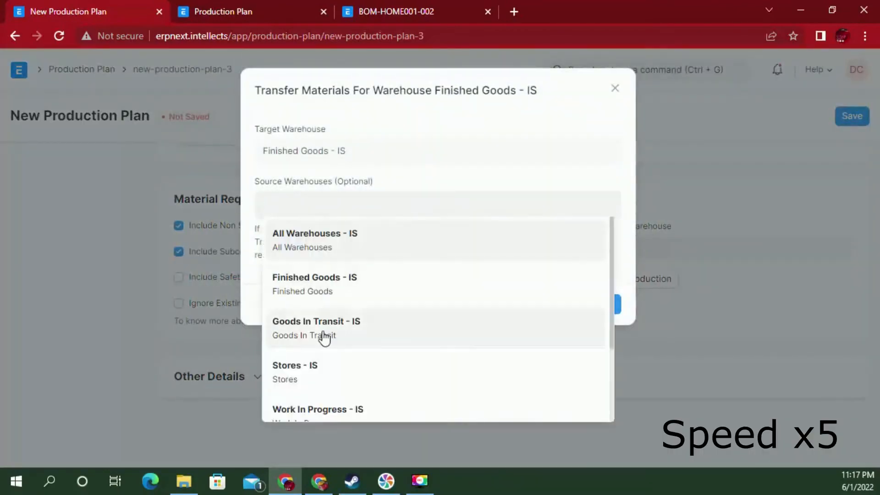
pyautogui.click(353, 371)
pyautogui.click(622, 310)
pyautogui.click(593, 326)
pyautogui.scroll(-5, 580, 321)
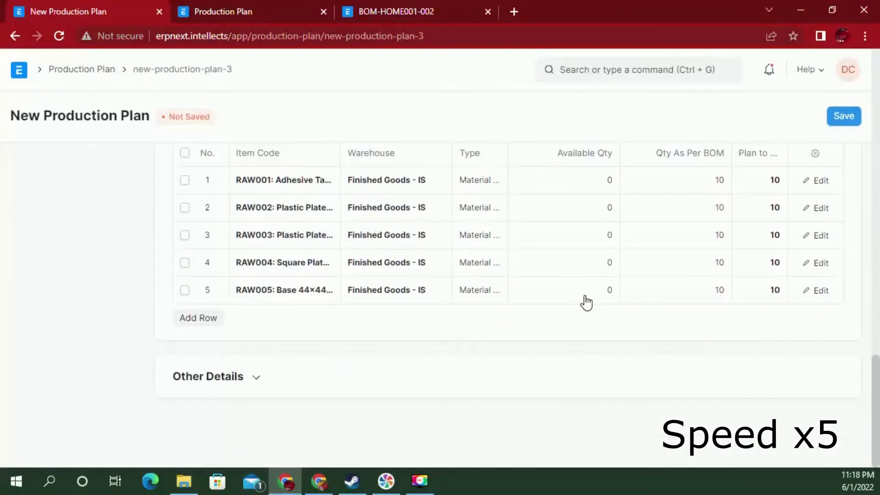
# Check the planned items and materials, save the production plan and submit it
pyautogui.scroll(5, 584, 297)
pyautogui.scroll(6, 615, 247)
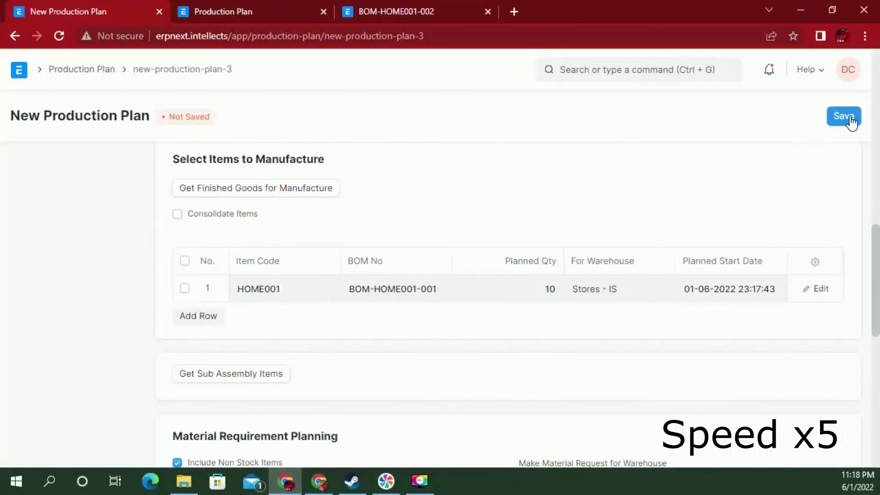
pyautogui.click(842, 116)
pyautogui.scroll(-5, 323, 274)
pyautogui.scroll(-5, 325, 275)
pyautogui.click(839, 116)
pyautogui.click(601, 171)
# Create the work order from the submitted production plan and open it
pyautogui.scroll(3, 563, 210)
pyautogui.click(673, 118)
pyautogui.click(733, 144)
pyautogui.click(284, 134)
# Set the HOME001 work order's target warehouse to Finished Goods - IS
pyautogui.scroll(-8, 565, 301)
pyautogui.click(281, 295)
pyautogui.scroll(-2, 280, 295)
pyautogui.click(235, 312)
pyautogui.click(229, 293)
pyautogui.click(582, 228)
pyautogui.hotkey('ctrl', 'a')
pyautogui.press('BackSpace')
pyautogui.click(544, 258)
# Set the work order's source warehouse to Stores - IS and its work-in-progress warehouse to Work In Progress - IS
pyautogui.click(229, 230)
pyautogui.hotkey('ctrl', 'a')
pyautogui.press('BackSpace')
pyautogui.click(196, 390)
pyautogui.click(235, 295)
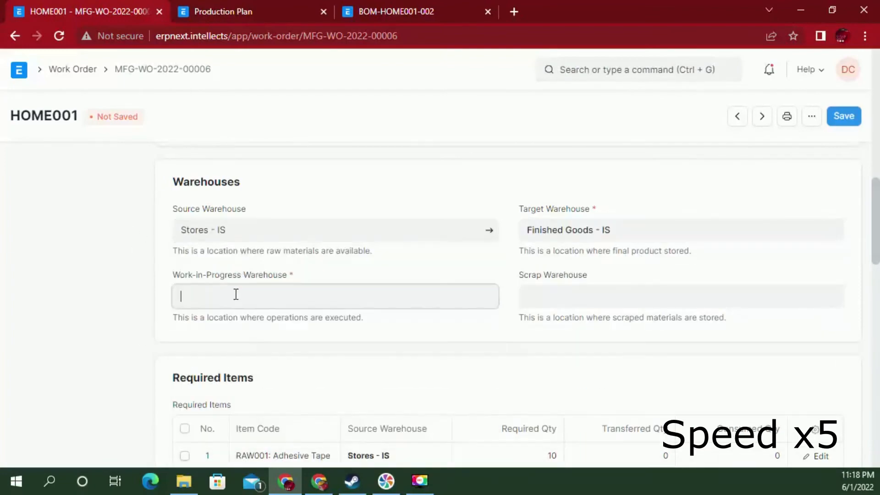
pyautogui.click(216, 444)
pyautogui.scroll(-5, 395, 253)
pyautogui.scroll(-6, 395, 253)
pyautogui.click(279, 220)
pyautogui.click(218, 300)
pyautogui.click(241, 270)
pyautogui.click(279, 219)
pyautogui.moveTo(333, 412); pyautogui.dragTo(198, 412)
pyautogui.moveTo(272, 422); pyautogui.dragTo(235, 423)
pyautogui.moveTo(306, 435); pyautogui.dragTo(235, 435)
pyautogui.click(422, 269)
# Save the HOME001 work order and submit it
pyautogui.scroll(-10, 408, 328)
pyautogui.click(844, 116)
pyautogui.hotkey('ctrl', 's')
pyautogui.click(601, 151)
# Start the work order by creating a material transfer for manufacture with quantity 10
pyautogui.scroll(10, 484, 248)
pyautogui.click(603, 118)
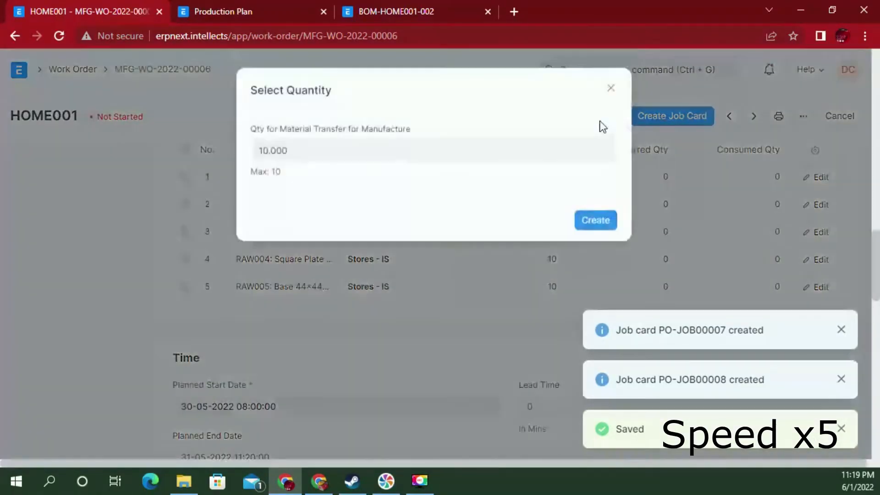
pyautogui.click(595, 220)
# Set the stock entry's default source warehouse to Stores - IS, then save and submit the entry
pyautogui.scroll(-5, 456, 310)
pyautogui.click(300, 327)
pyautogui.write('Stores - IS')
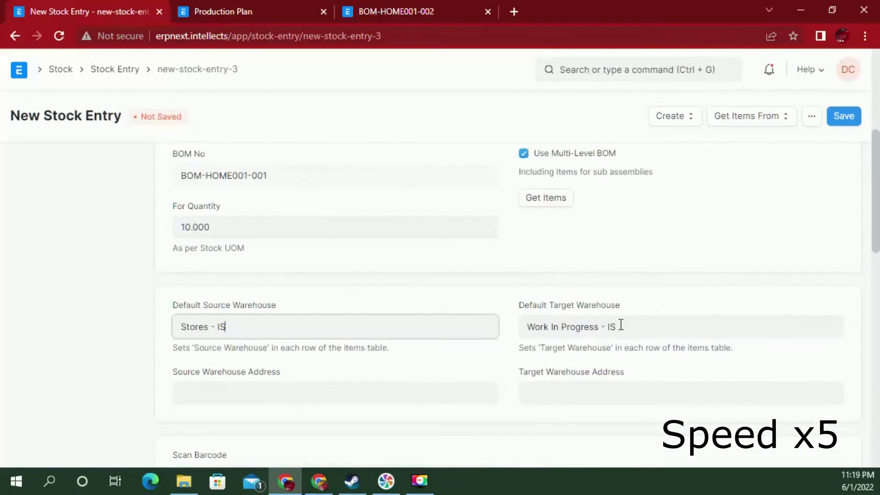
pyautogui.scroll(-5, 513, 346)
pyautogui.hotkey('ctrl', 's')
pyautogui.hotkey('ctrl', 's')
pyautogui.click(600, 167)
# Find the LEKMAN-ASSEMBLY job card in the Job Card list and assign the employee to it and its time log
pyautogui.click(604, 70)
pyautogui.write('job')
pyautogui.click(591, 191)
pyautogui.click(293, 385)
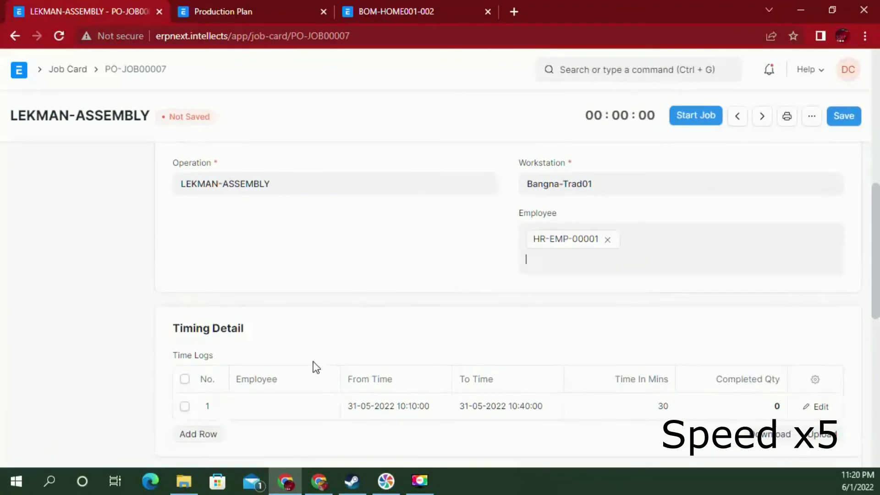
pyautogui.click(275, 436)
pyautogui.click(392, 407)
pyautogui.scroll(-3, 398, 408)
pyautogui.press('Delete')
pyautogui.write('3')
pyautogui.press('Right')
pyautogui.press('Delete')
pyautogui.write('0')
pyautogui.click(475, 269)
pyautogui.press('BackSpace')
pyautogui.write('022 13')
# Set the assembly log's completed quantity to 10, then save and submit the job card
pyautogui.click(752, 270)
pyautogui.write('10')
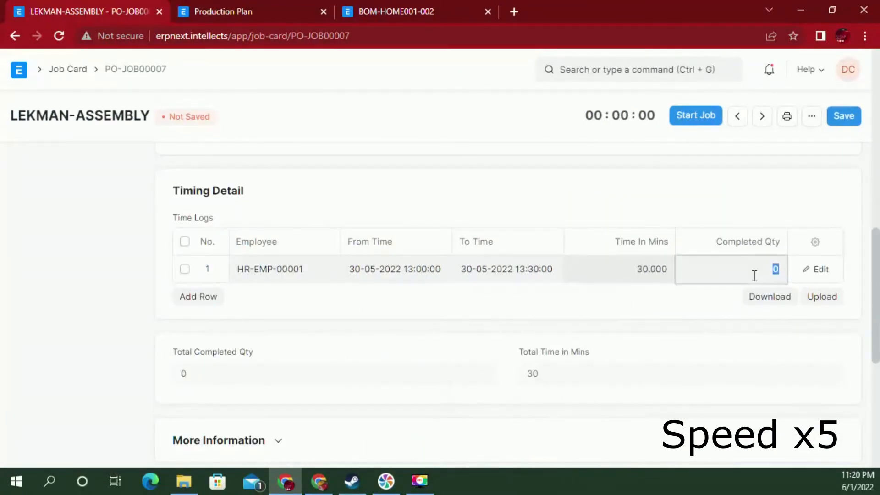
pyautogui.scroll(-3, 752, 275)
pyautogui.click(844, 116)
pyautogui.click(836, 116)
pyautogui.click(602, 173)
# Open the LEKMAN Packaging job card and assign the employee to it and its time log
pyautogui.click(637, 70)
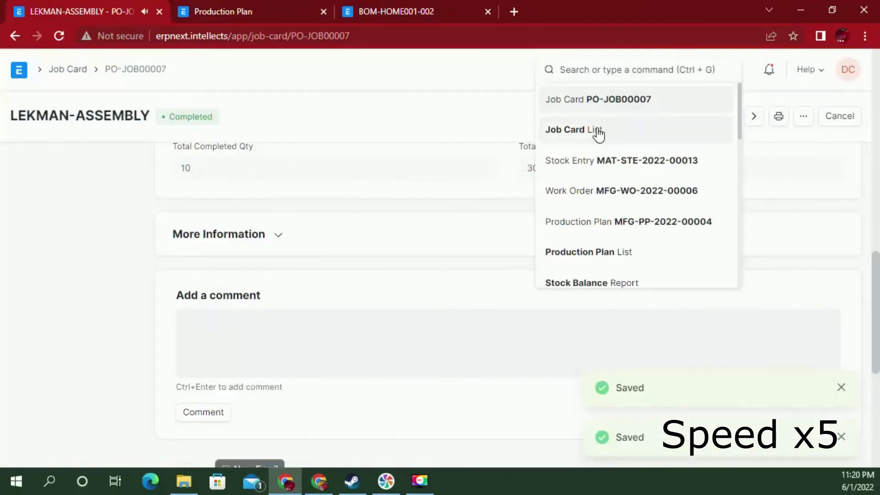
pyautogui.click(603, 124)
pyautogui.click(363, 294)
pyautogui.scroll(-5, 364, 295)
pyautogui.click(560, 236)
pyautogui.click(642, 261)
pyautogui.click(292, 401)
pyautogui.write('HR-EMP-00001')
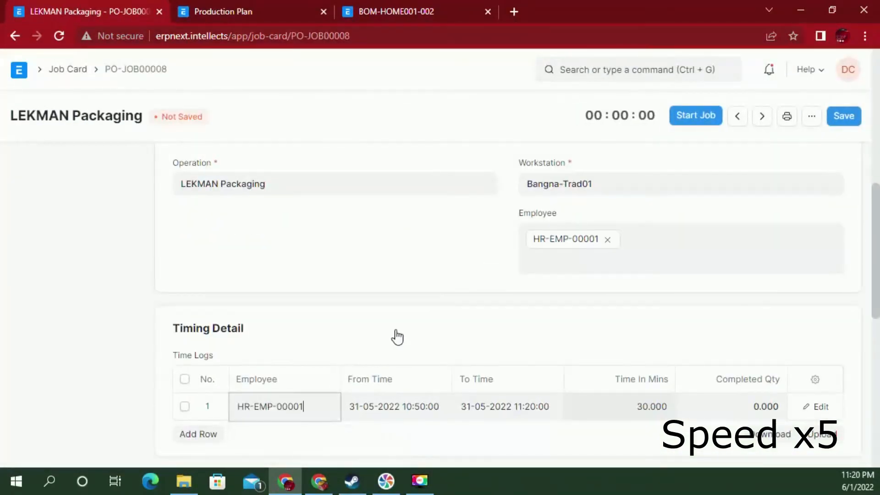
pyautogui.scroll(-3, 393, 338)
pyautogui.click(394, 269)
pyautogui.click(379, 441)
pyautogui.press('Delete')
pyautogui.write('3')
pyautogui.press('Right')
pyautogui.press('Delete')
pyautogui.write('3')
pyautogui.click(504, 269)
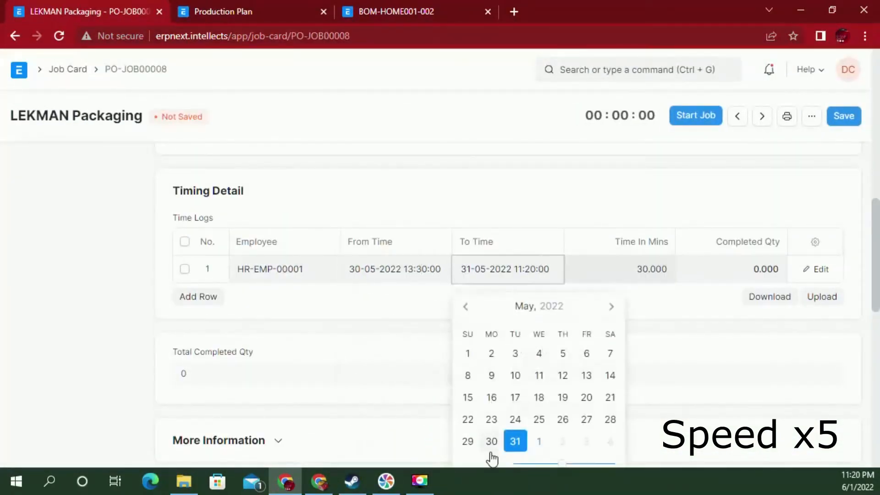
pyautogui.click(491, 441)
pyautogui.press('Delete')
pyautogui.write('3')
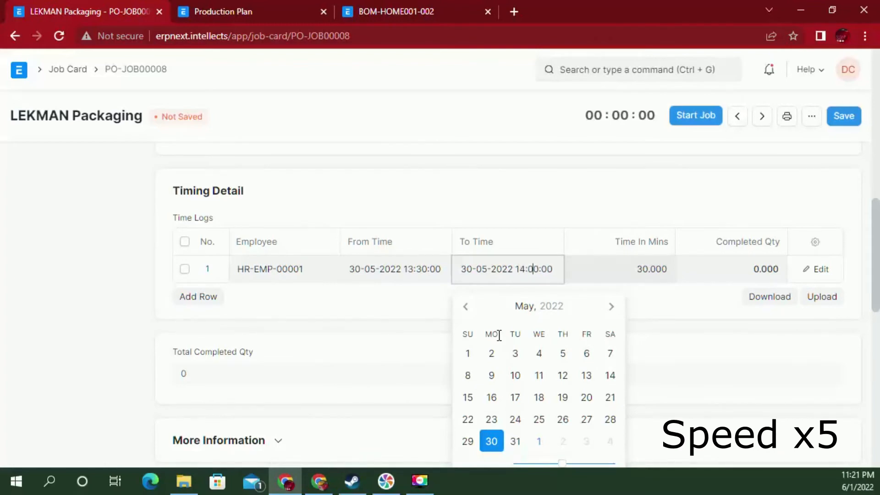
# Set the packaging log's completed quantity to 10, then save and submit the job card
pyautogui.click(742, 268)
pyautogui.write('10')
pyautogui.scroll(-3, 779, 206)
pyautogui.click(844, 116)
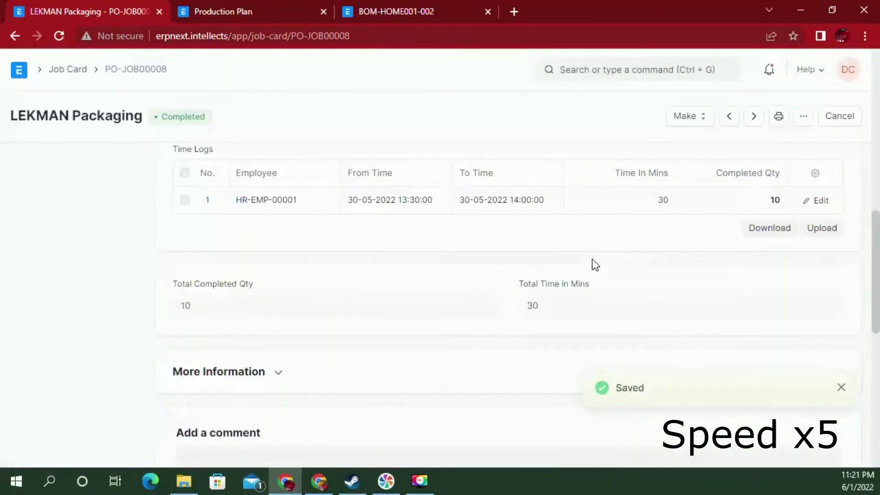
pyautogui.scroll(10, 551, 233)
# Find the latest HOME001 work order in the Work Order list and finish it to create the Manufacture entry
pyautogui.click(670, 72)
pyautogui.write('Work')
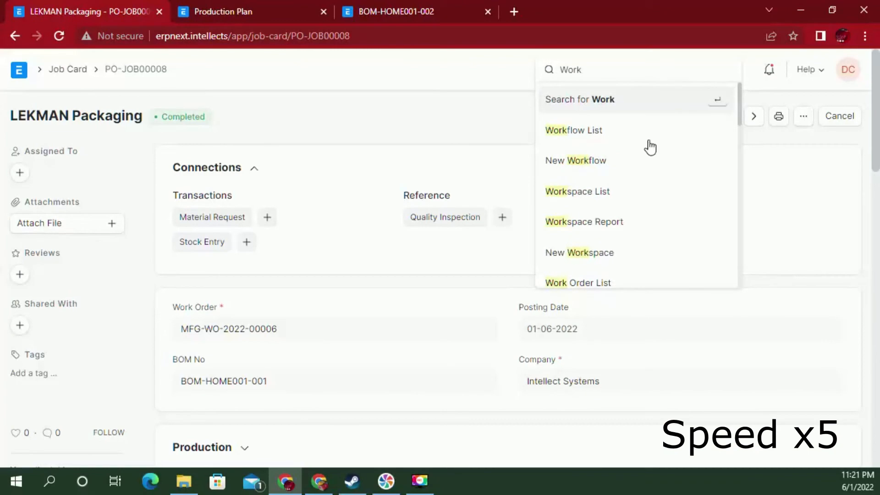
pyautogui.click(577, 283)
pyautogui.click(237, 235)
pyautogui.click(694, 114)
# Check the Manufacture stock entry, save it and submit it
pyautogui.scroll(-5, 630, 283)
pyautogui.scroll(-3, 629, 282)
pyautogui.click(844, 116)
pyautogui.click(844, 116)
pyautogui.click(599, 167)
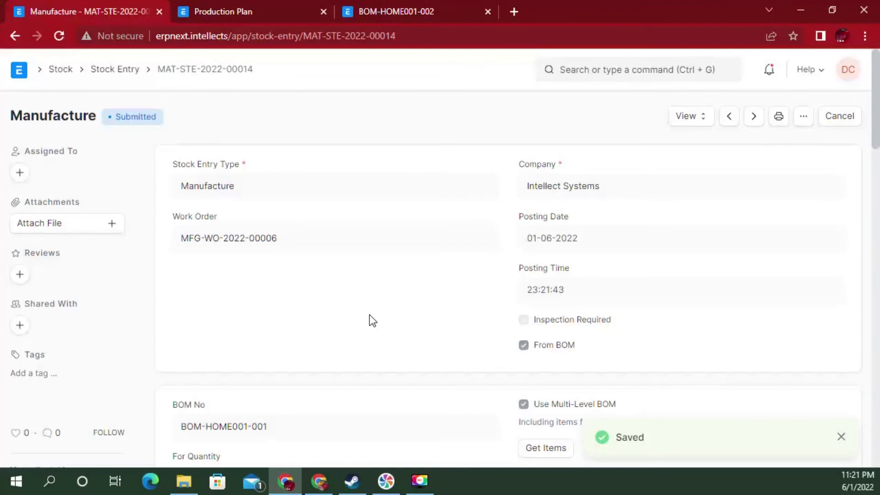
# Review the submitted Manufacture entry and check the Stock Entry list
pyautogui.scroll(-2, 369, 316)
pyautogui.scroll(2, 369, 315)
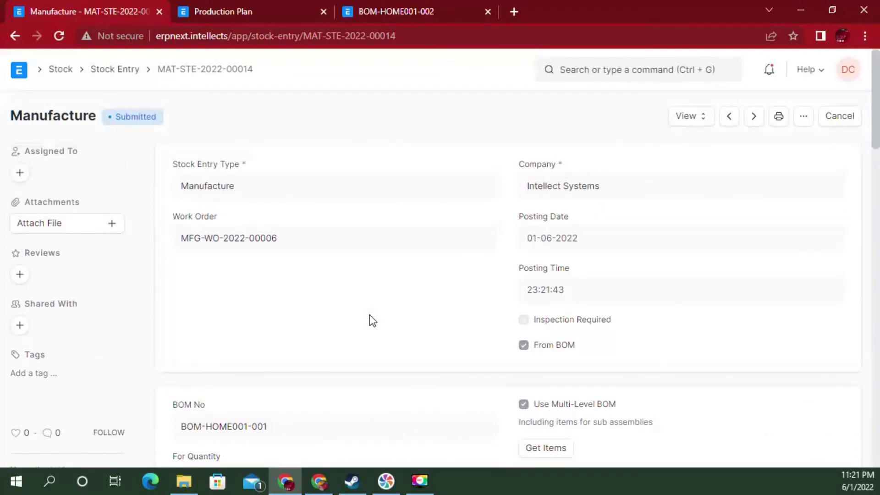
pyautogui.click(112, 70)
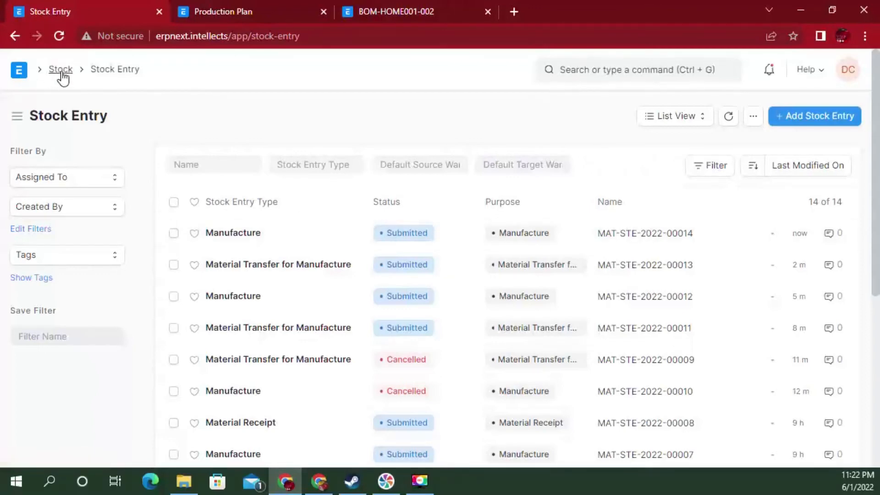
# Go to the Selling module's sales orders and open the Soho Group Co.,Ltd. order with delivery date 01-06-2022
pyautogui.click(18, 70)
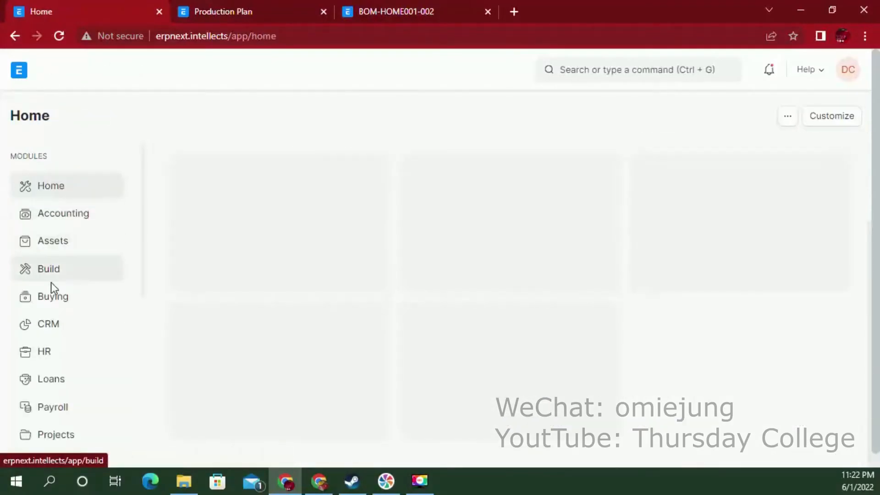
pyautogui.scroll(-4, 55, 303)
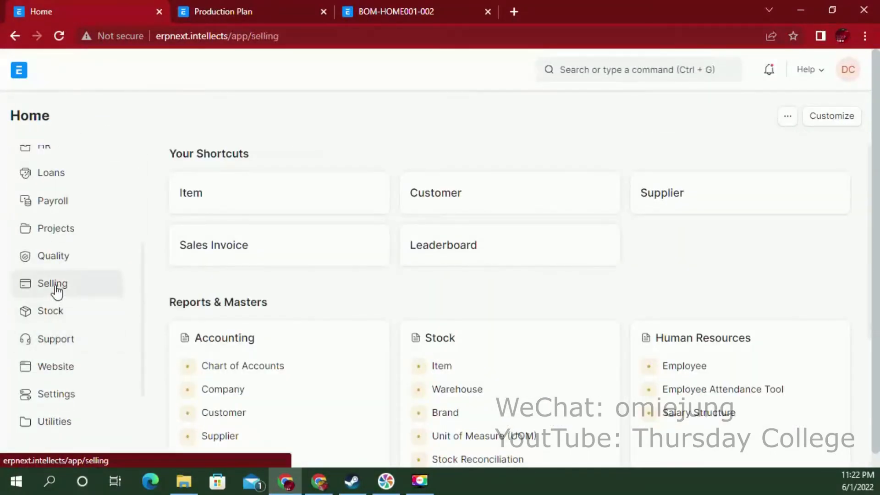
pyautogui.click(56, 288)
pyautogui.scroll(-3, 377, 281)
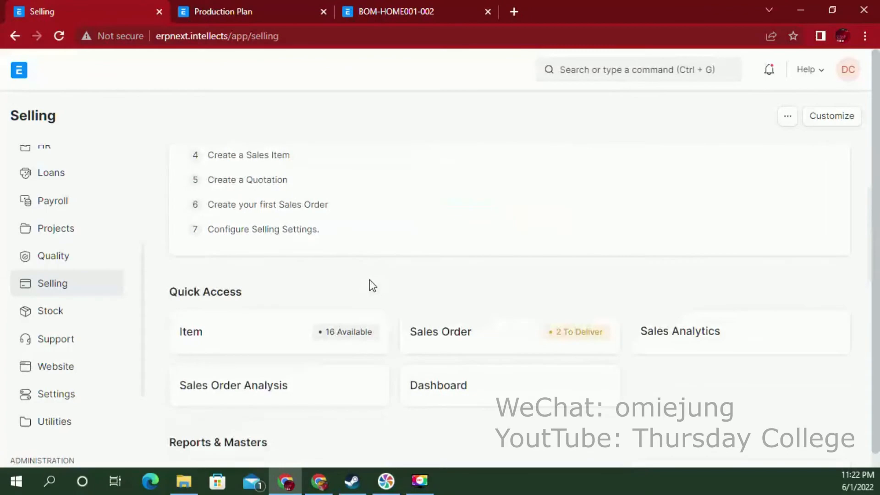
pyautogui.click(428, 333)
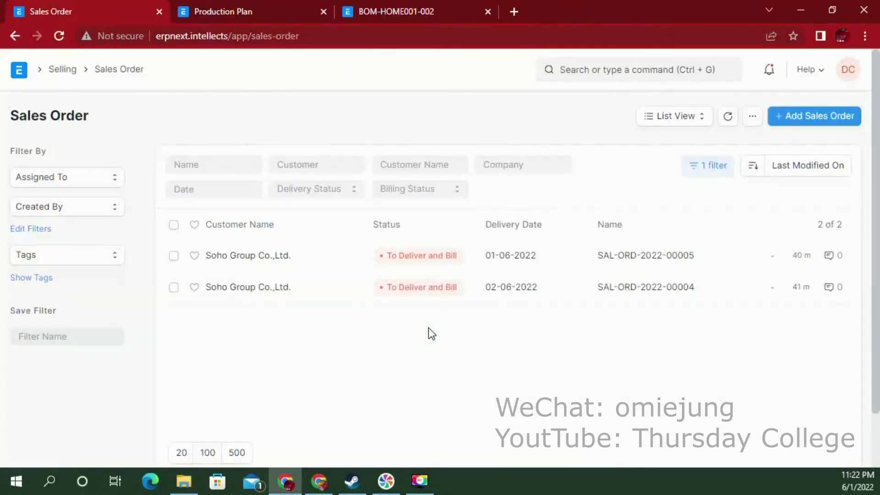
pyautogui.click(274, 263)
# Check the sales order's connections, items and totals, and create a sales invoice from it
pyautogui.scroll(-5, 431, 318)
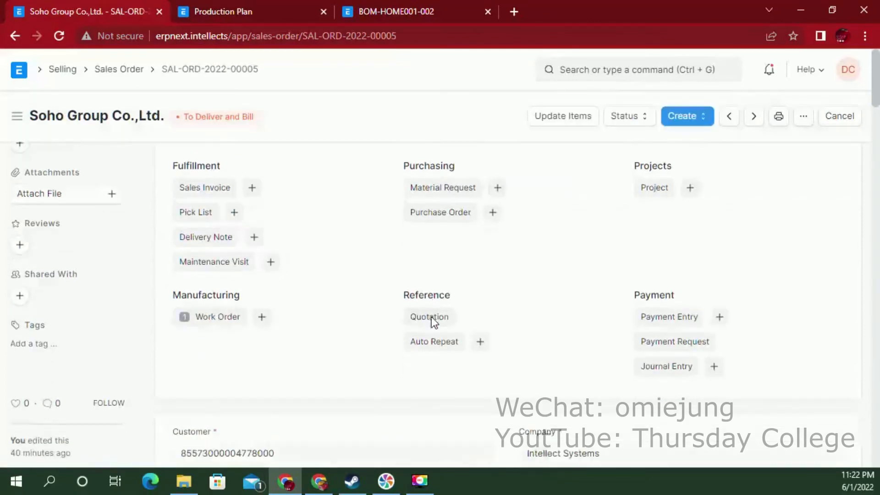
pyautogui.scroll(-3, 431, 317)
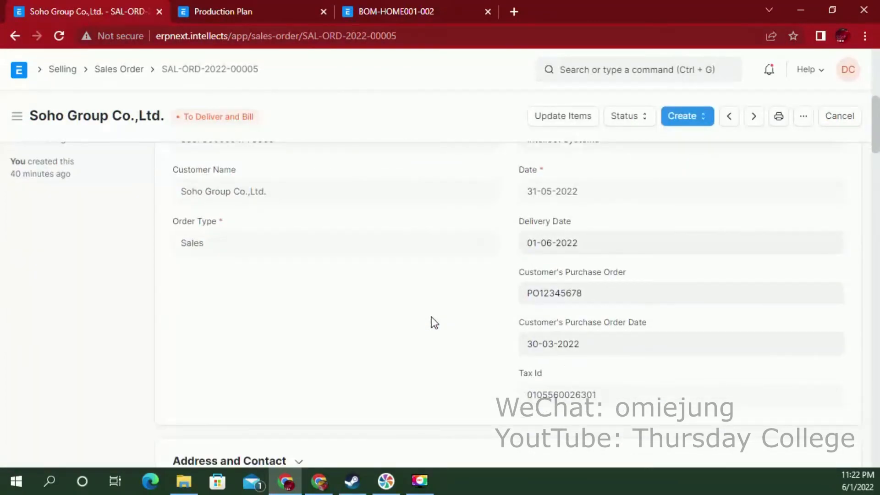
pyautogui.scroll(-6, 431, 319)
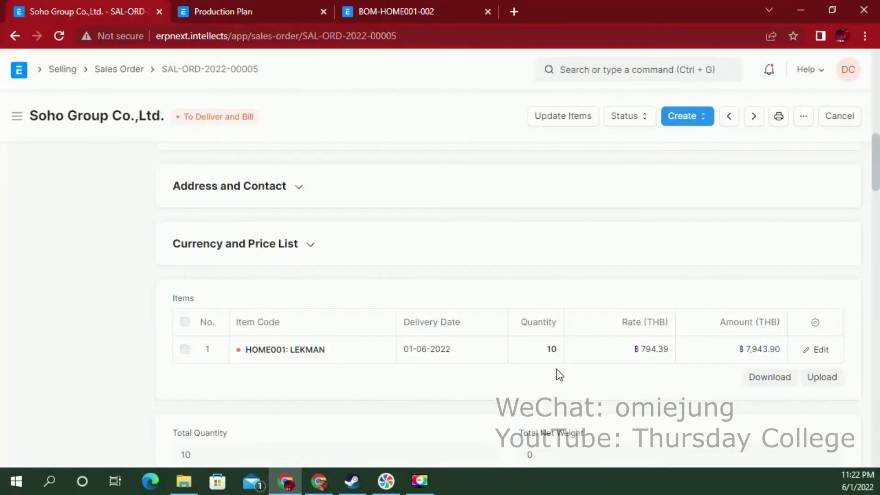
pyautogui.scroll(-3, 585, 369)
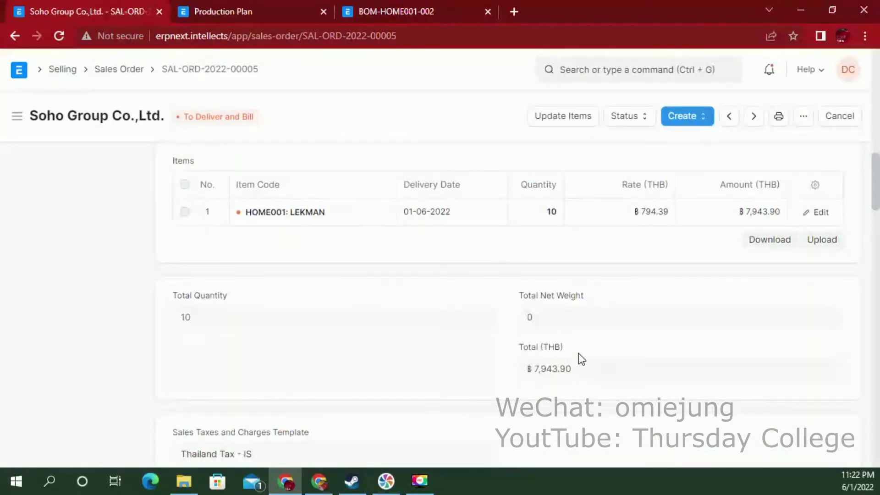
pyautogui.click(696, 118)
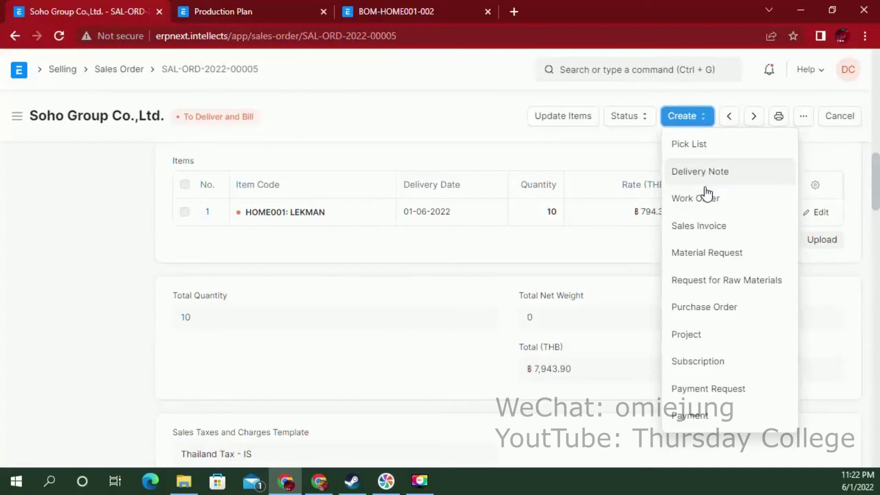
pyautogui.click(704, 227)
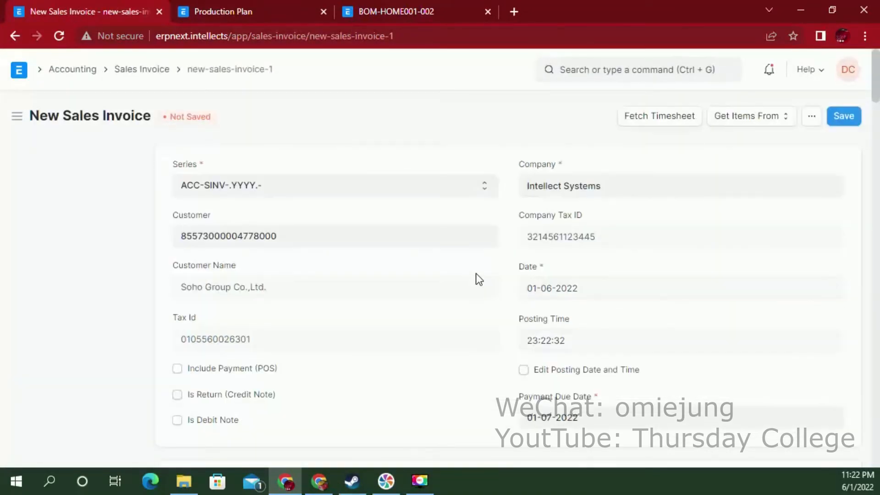
# Check the new sales invoice's address, items and taxes, save it and submit it
pyautogui.scroll(-4, 476, 273)
pyautogui.scroll(-5, 476, 274)
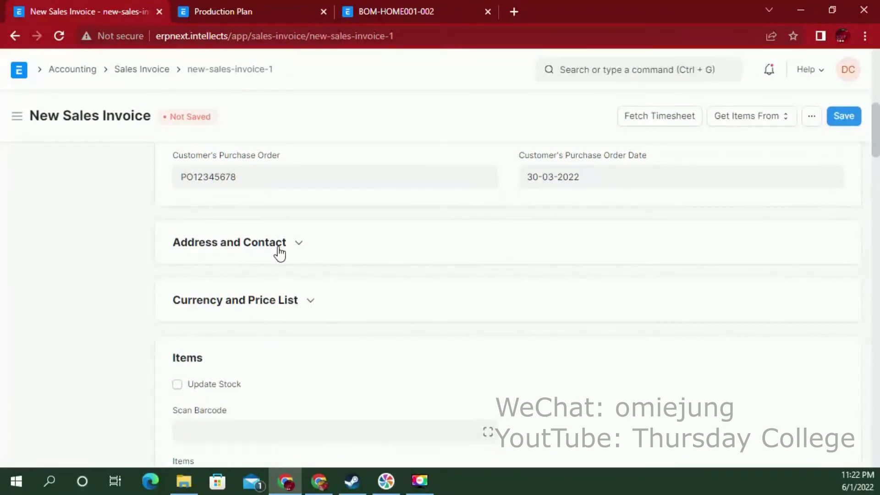
pyautogui.click(275, 244)
pyautogui.scroll(-10, 367, 347)
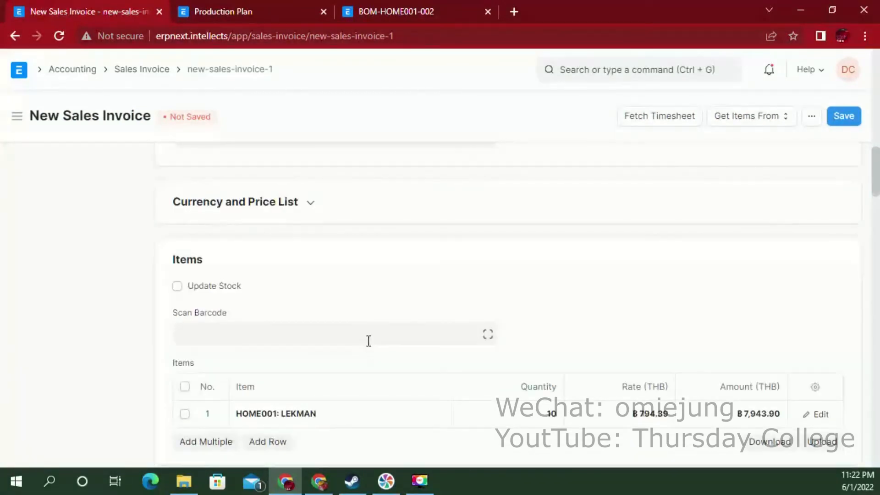
pyautogui.scroll(-3, 302, 337)
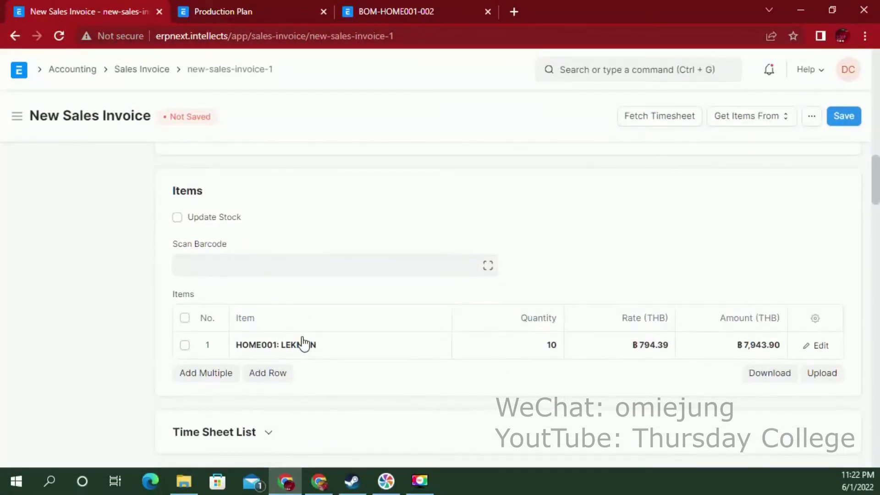
pyautogui.scroll(-9, 338, 373)
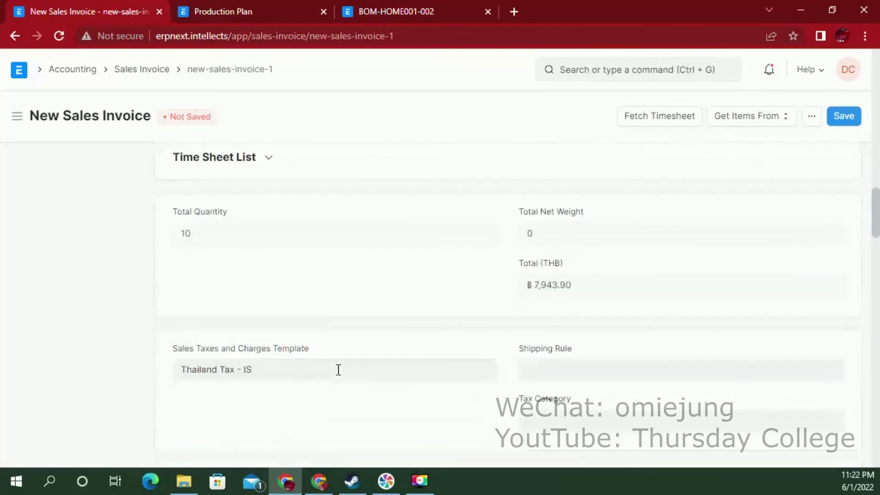
pyautogui.scroll(-5, 337, 369)
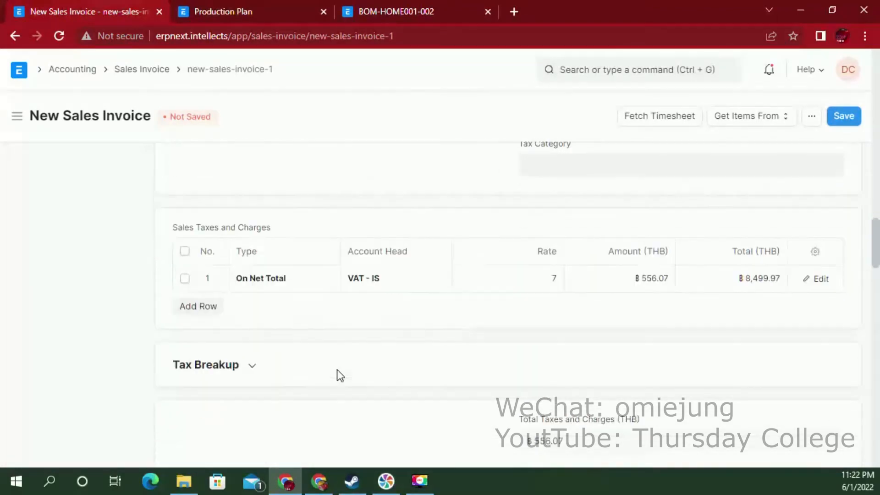
pyautogui.click(844, 117)
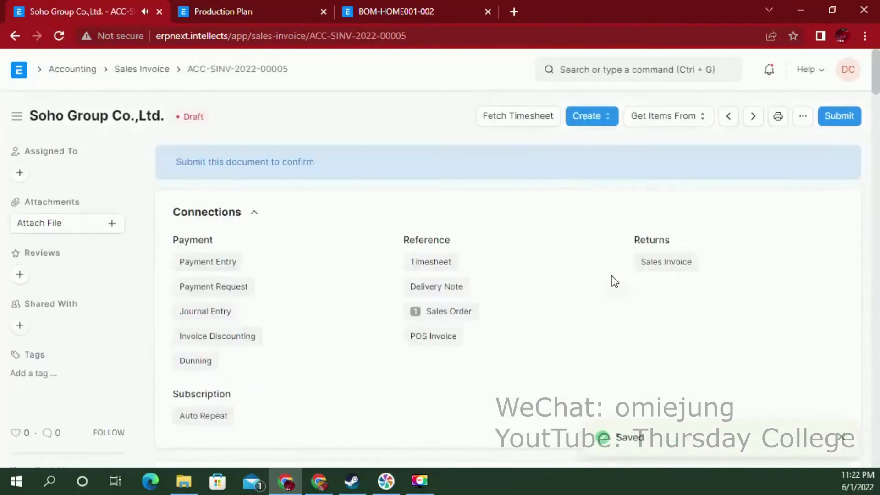
pyautogui.click(835, 119)
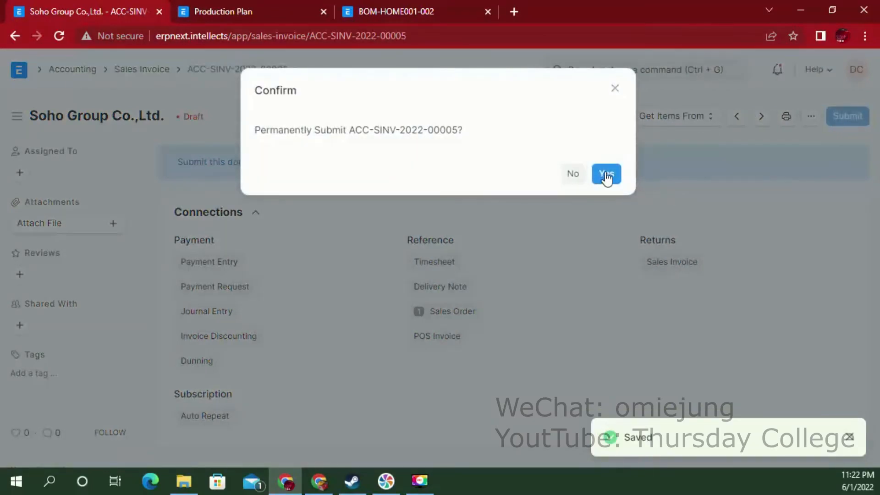
pyautogui.click(606, 175)
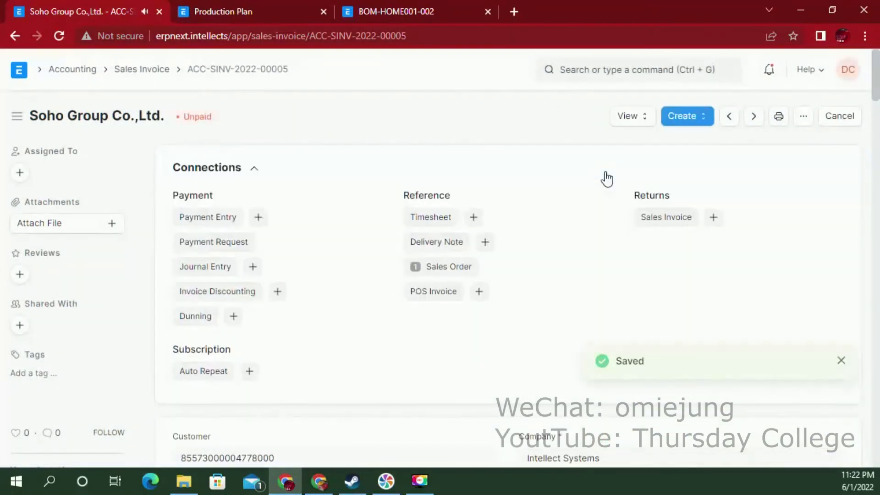
# Create a delivery note from the submitted sales invoice and set its source warehouse to Finished Goods - IS
pyautogui.click(687, 117)
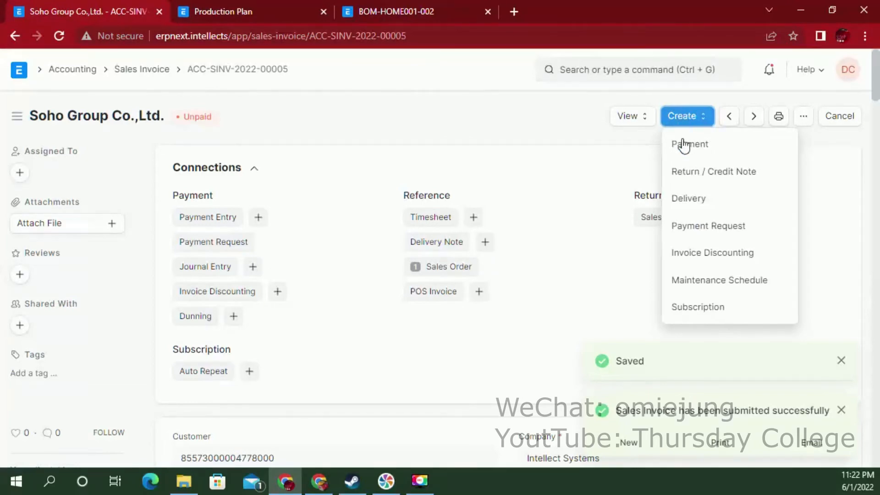
pyautogui.click(695, 197)
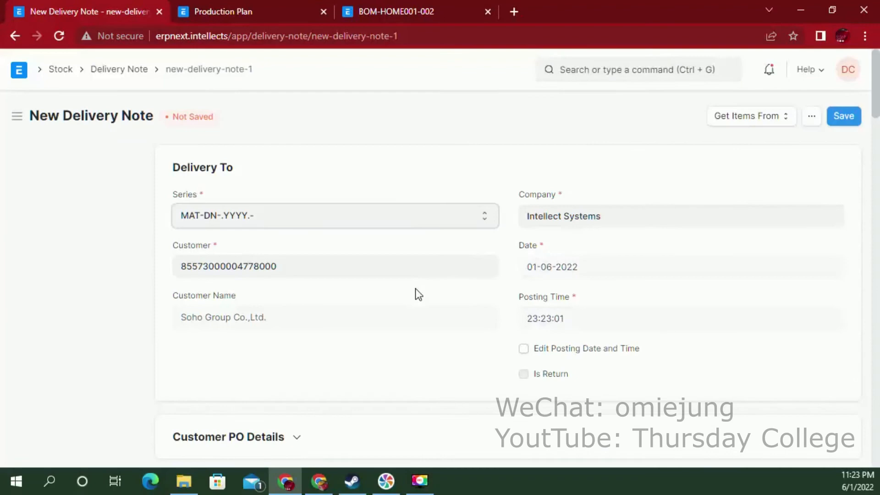
pyautogui.scroll(-5, 415, 294)
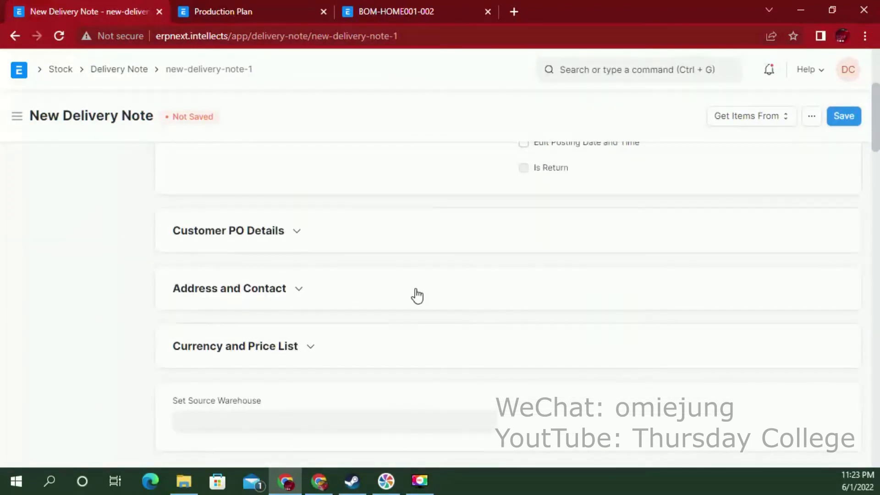
pyautogui.scroll(-3, 417, 295)
pyautogui.click(327, 283)
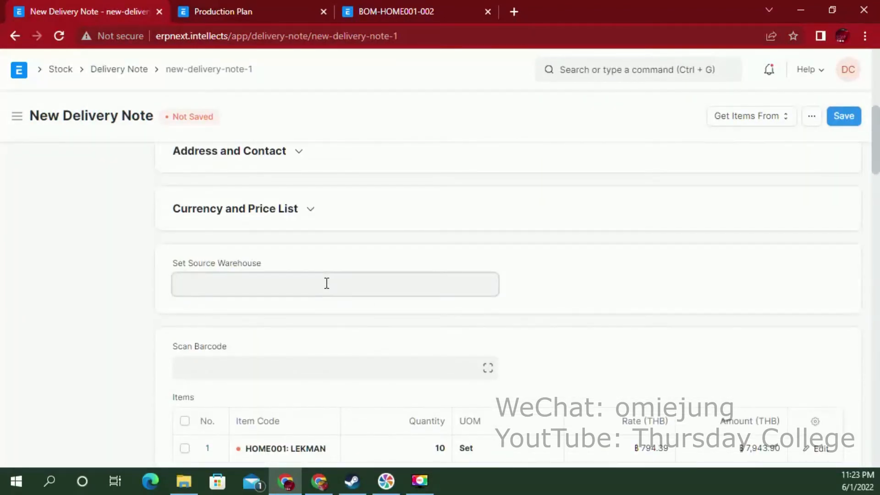
pyautogui.click(264, 319)
pyautogui.scroll(-3, 349, 338)
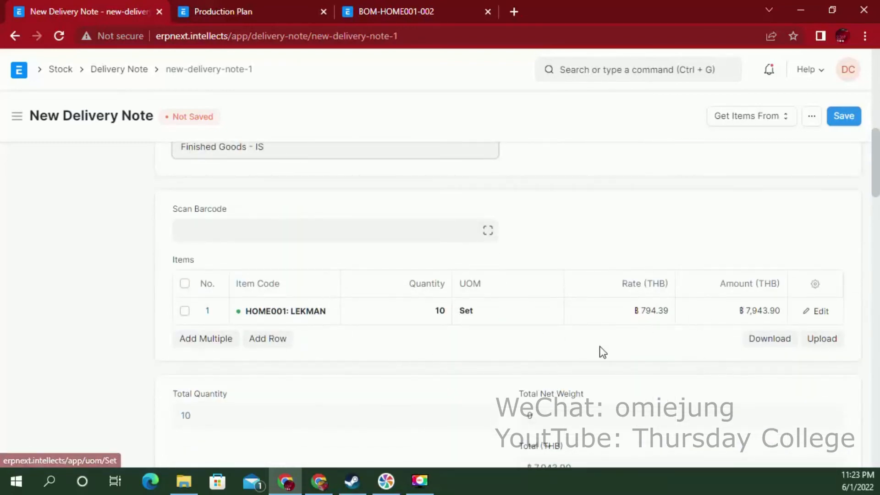
# Check the delivery note's taxes and delivery details, save it and submit it
pyautogui.scroll(-5, 596, 345)
pyautogui.scroll(-3, 584, 355)
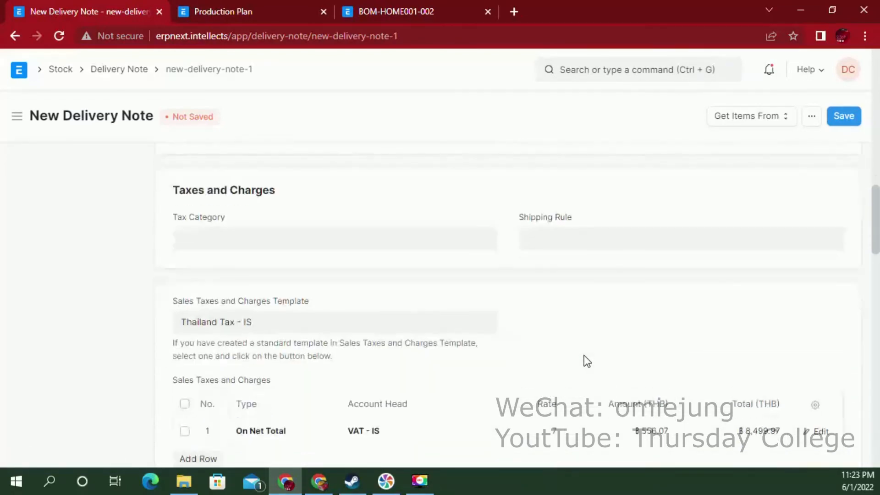
pyautogui.click(837, 120)
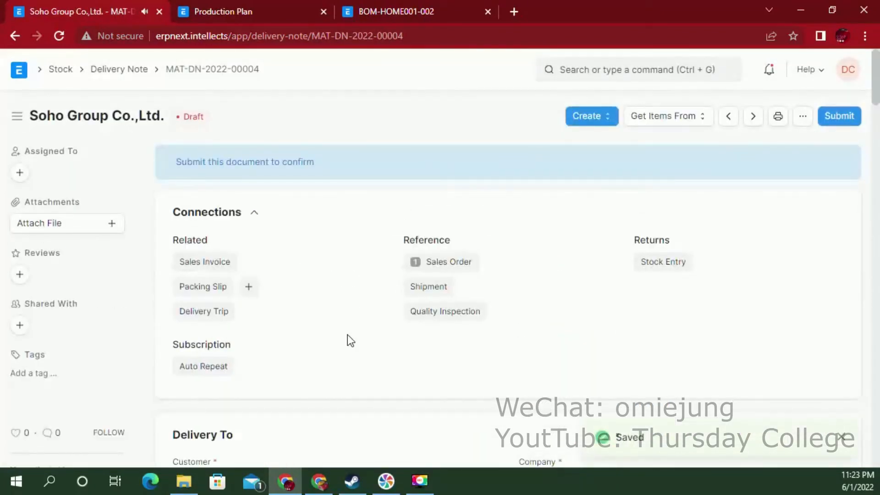
pyautogui.scroll(-6, 351, 332)
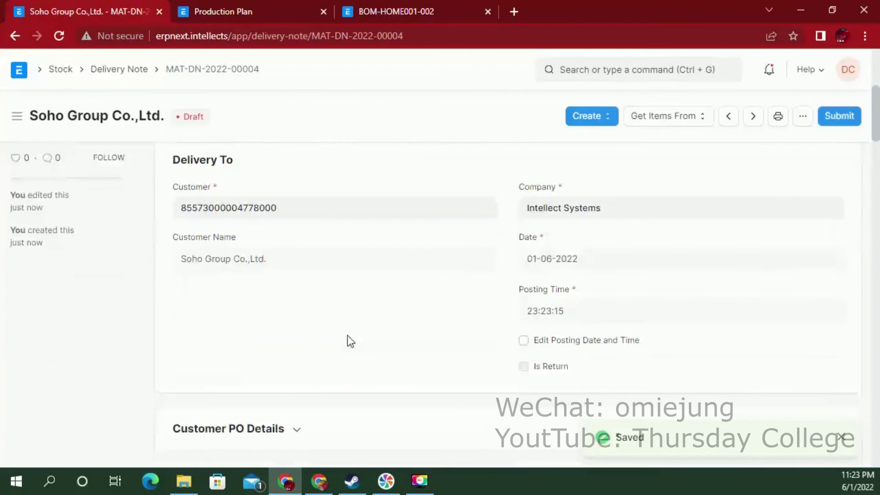
pyautogui.scroll(-2, 335, 288)
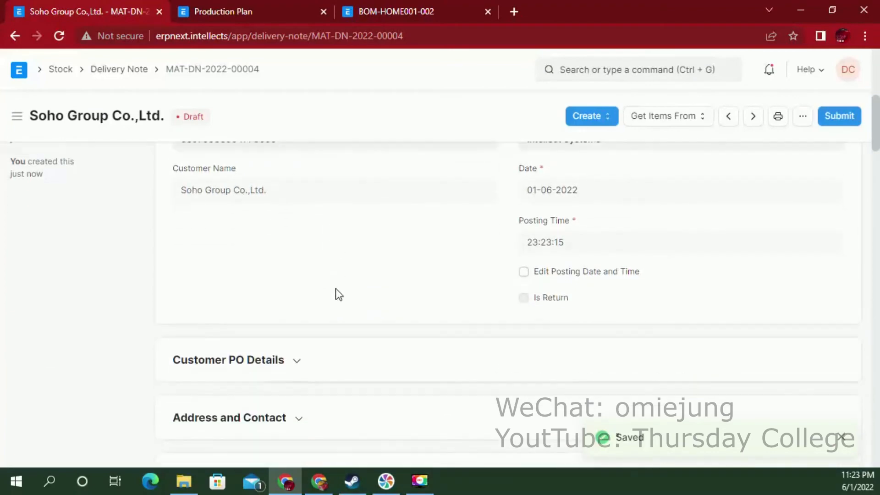
pyautogui.click(840, 120)
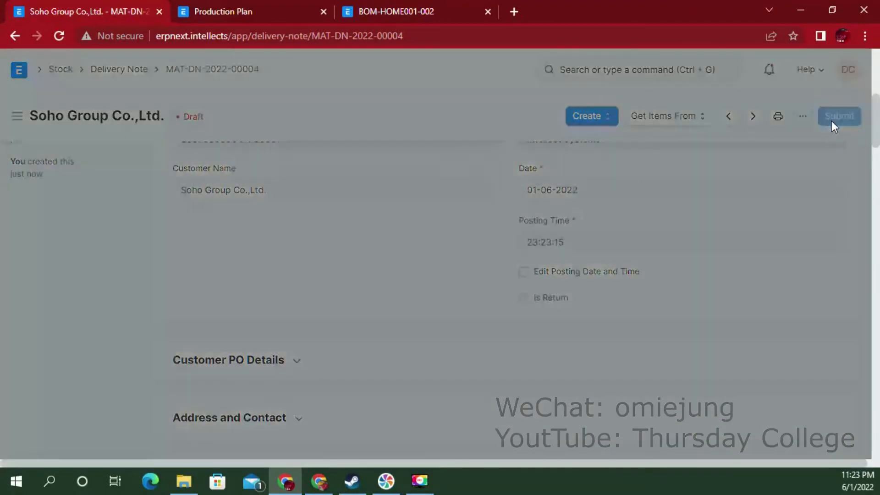
pyautogui.click(603, 177)
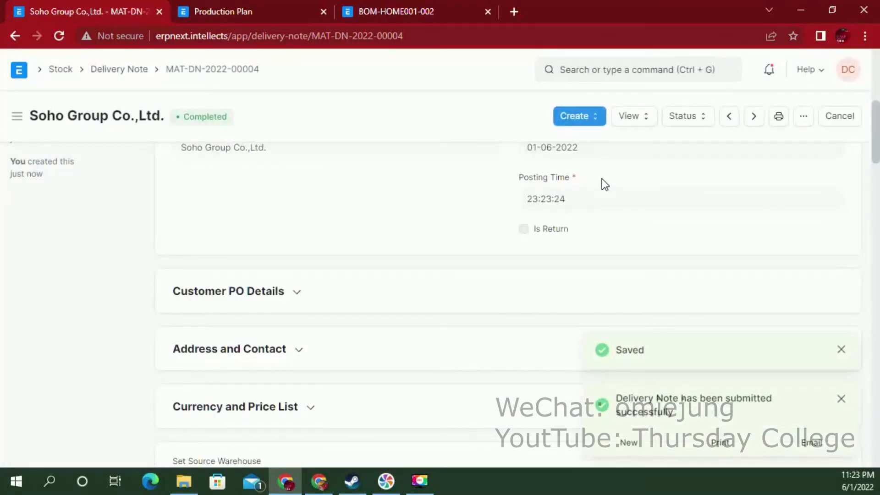
# Search for Stock Balance, open that report and refresh it
pyautogui.click(574, 66)
pyautogui.write('S')
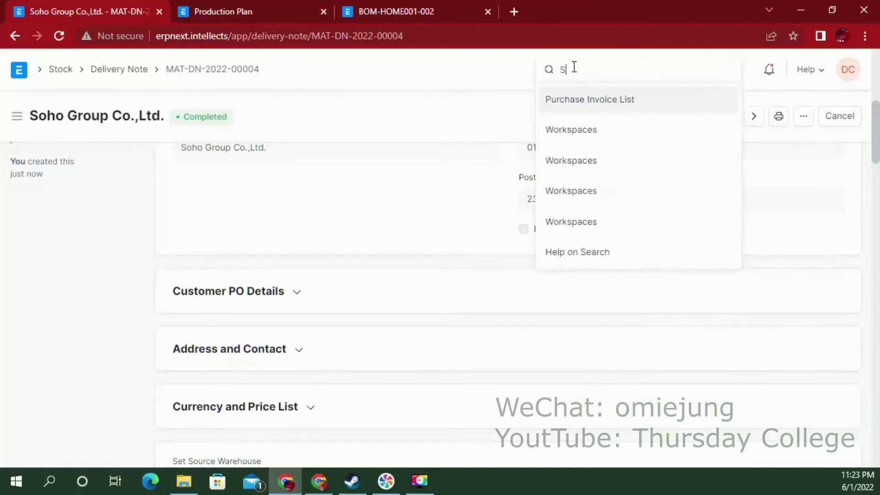
pyautogui.write('tock')
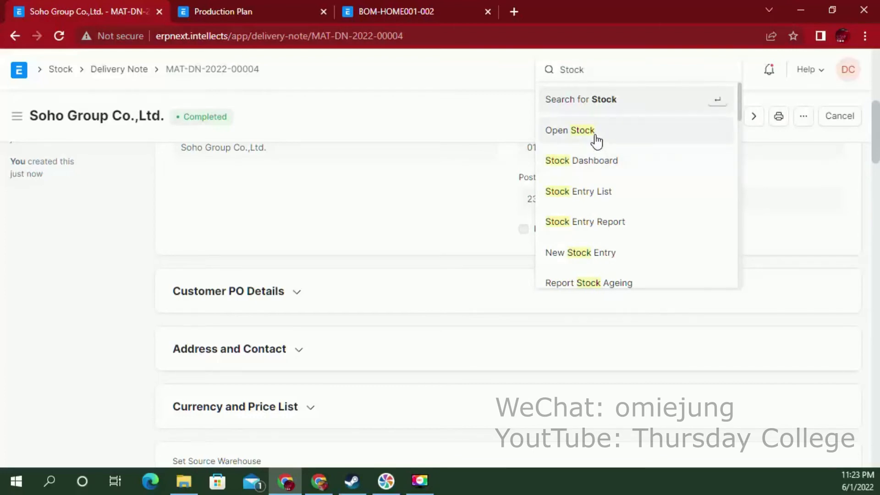
pyautogui.write(' Blance')
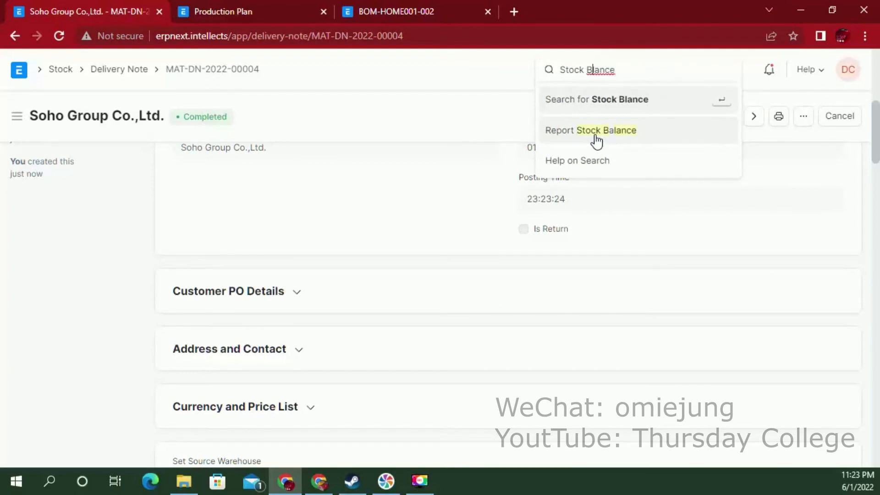
pyautogui.write('a')
pyautogui.press('Return')
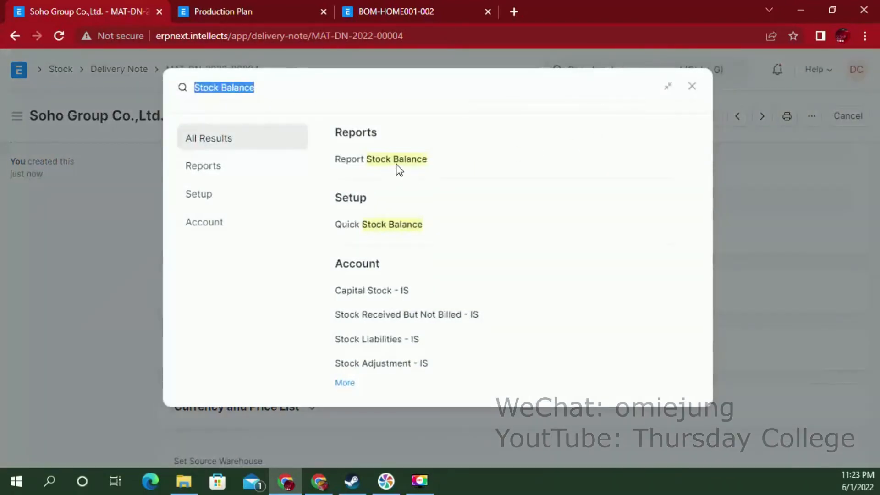
pyautogui.click(400, 158)
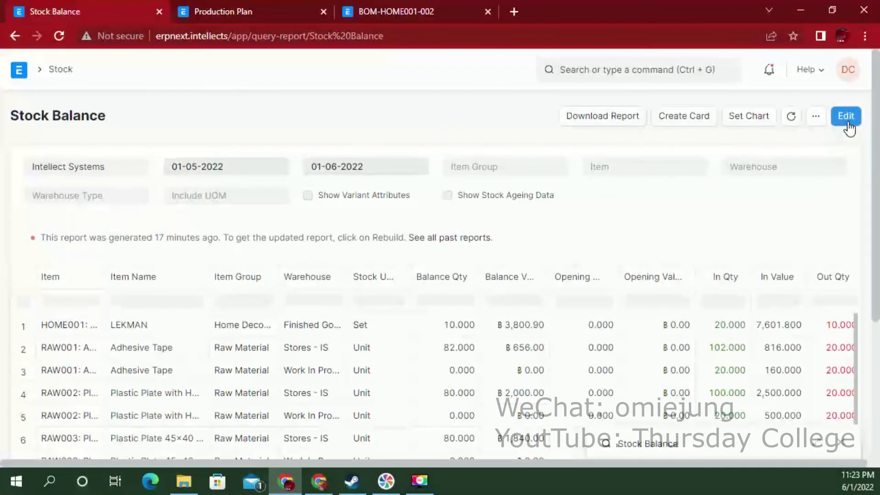
pyautogui.click(791, 116)
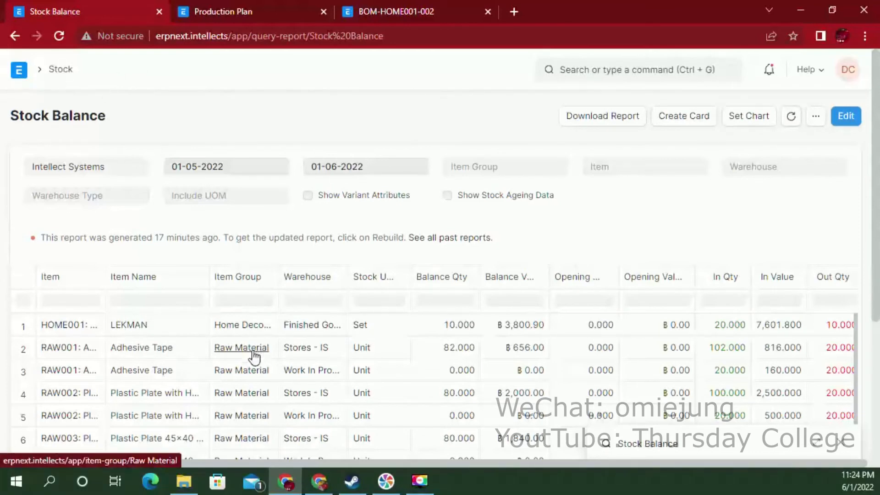
pyautogui.click(317, 486)
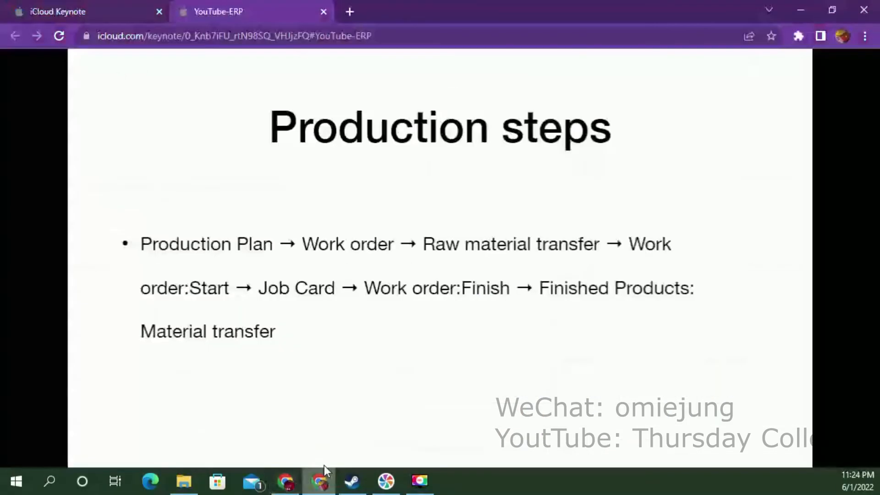
pyautogui.click(357, 296)
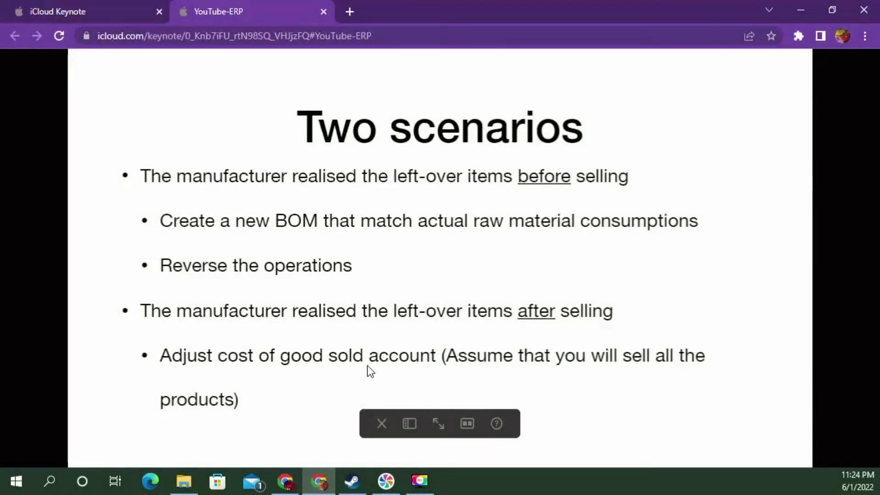
pyautogui.click(320, 363)
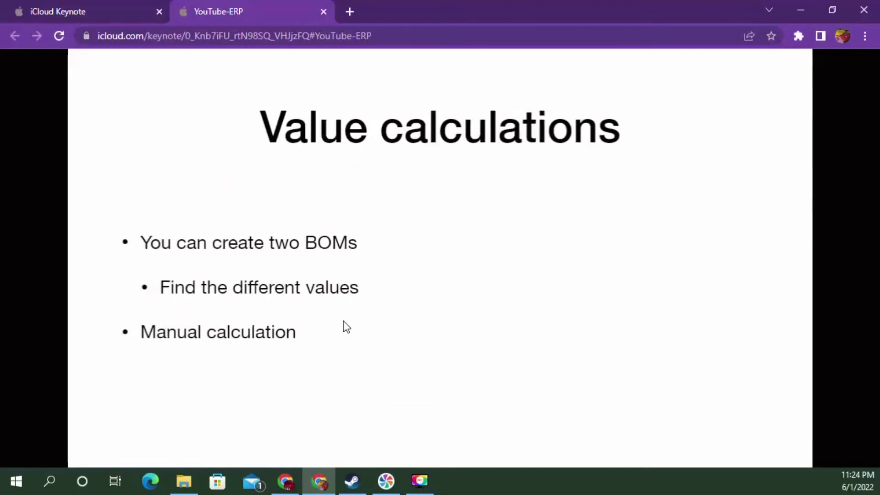
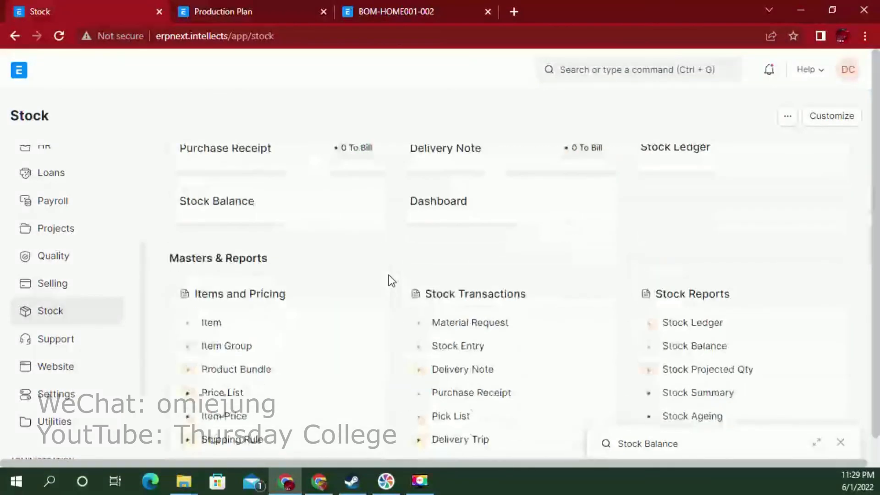
# Add a new stock entry from the Stock module and set its type to Material Receipt
pyautogui.click(454, 349)
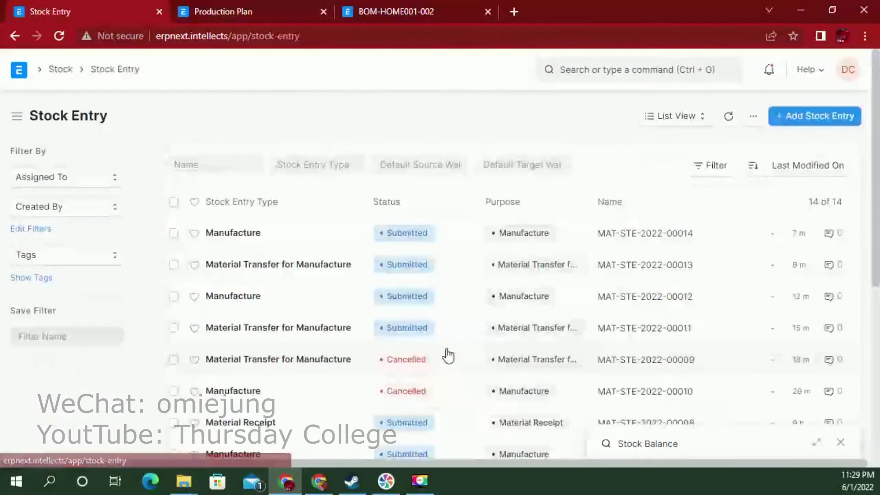
pyautogui.click(801, 118)
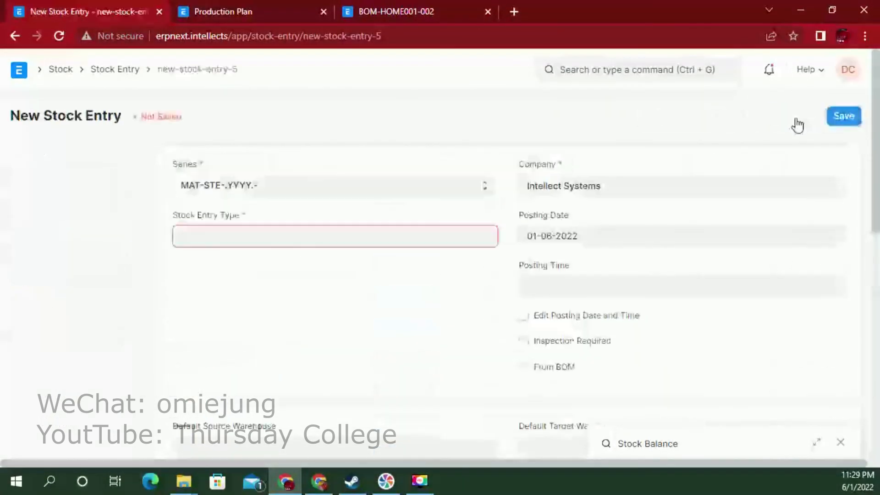
pyautogui.click(218, 234)
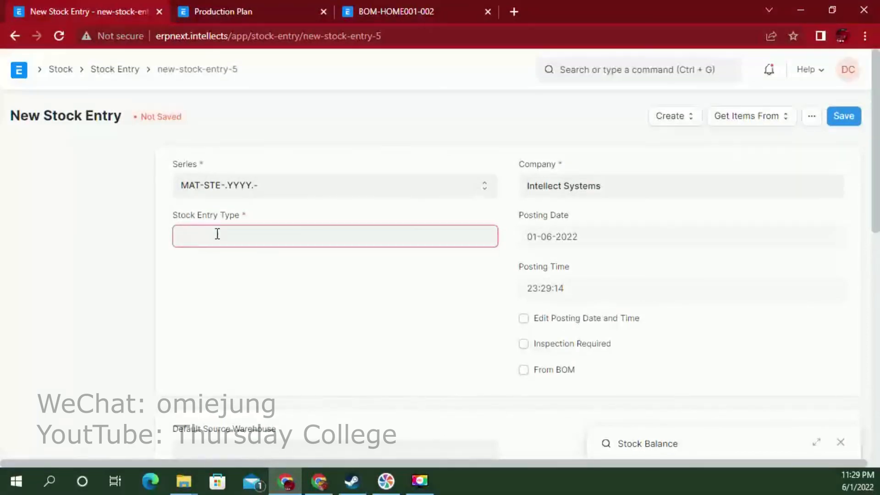
pyautogui.click(234, 360)
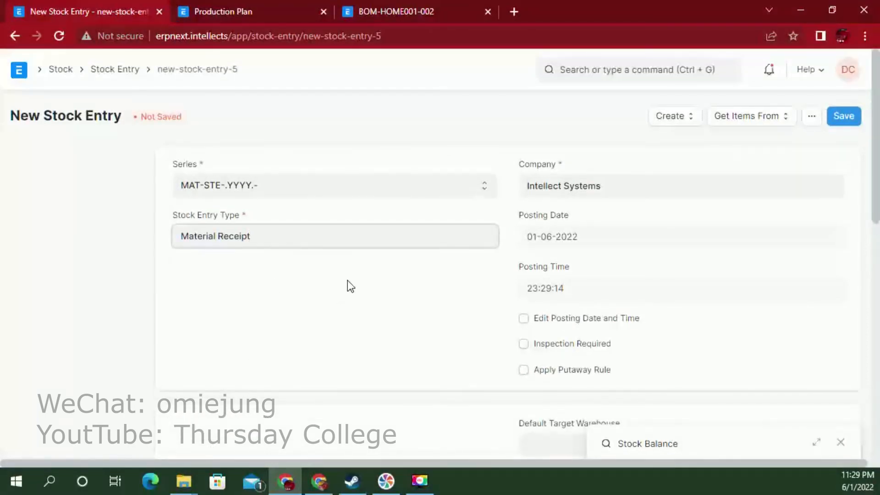
# Set the stock entry's default target warehouse to Stores - IS and go to its items table
pyautogui.scroll(-5, 347, 280)
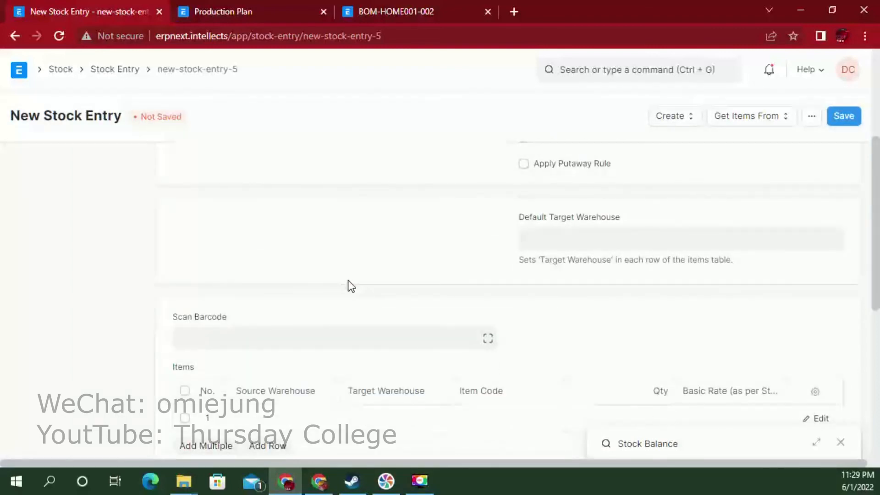
pyautogui.scroll(2, 556, 306)
pyautogui.click(558, 306)
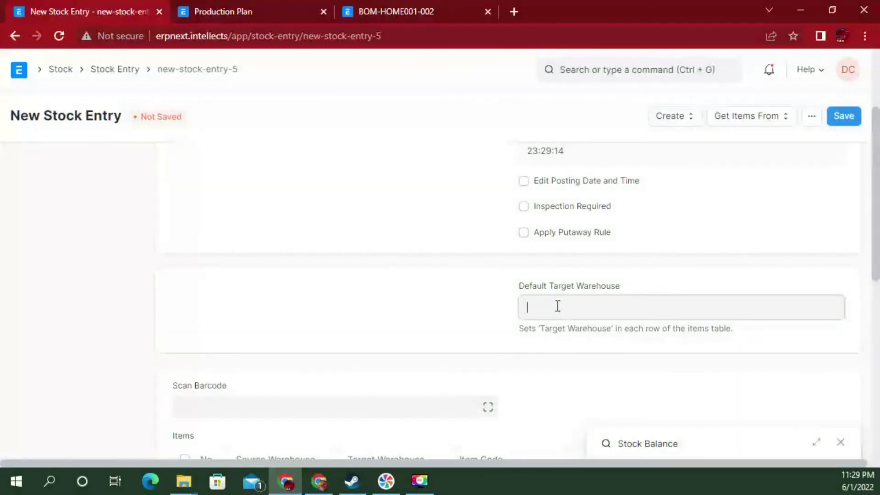
pyautogui.click(546, 424)
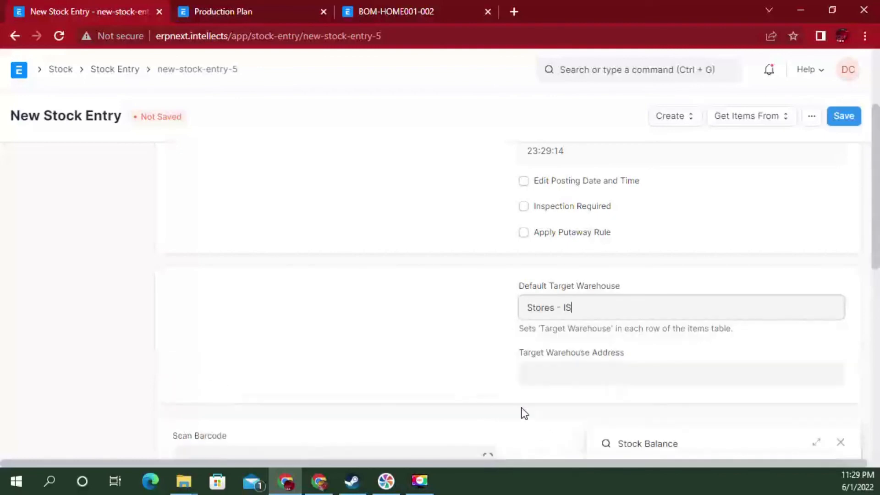
pyautogui.scroll(3, 390, 353)
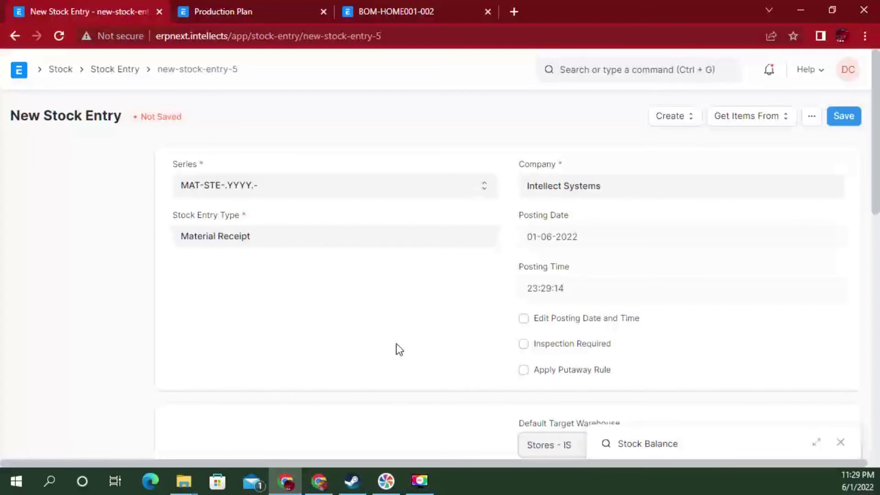
pyautogui.scroll(-3, 396, 344)
pyautogui.click(411, 331)
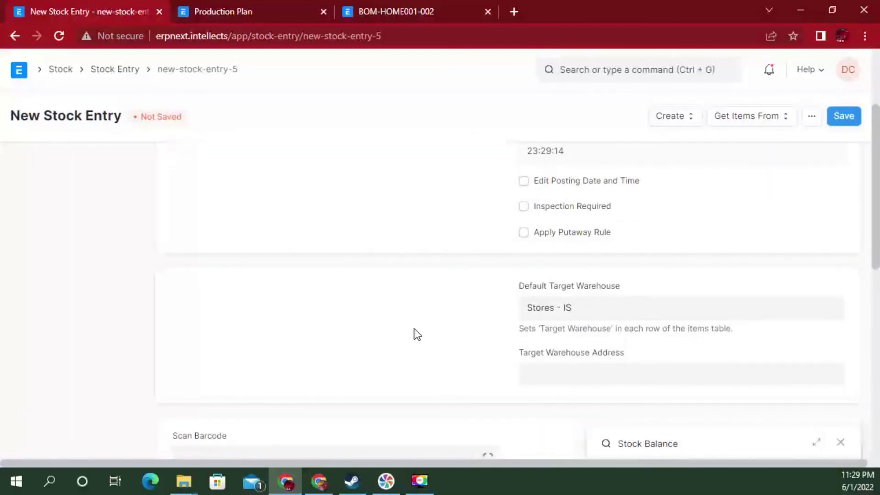
pyautogui.scroll(-2, 430, 324)
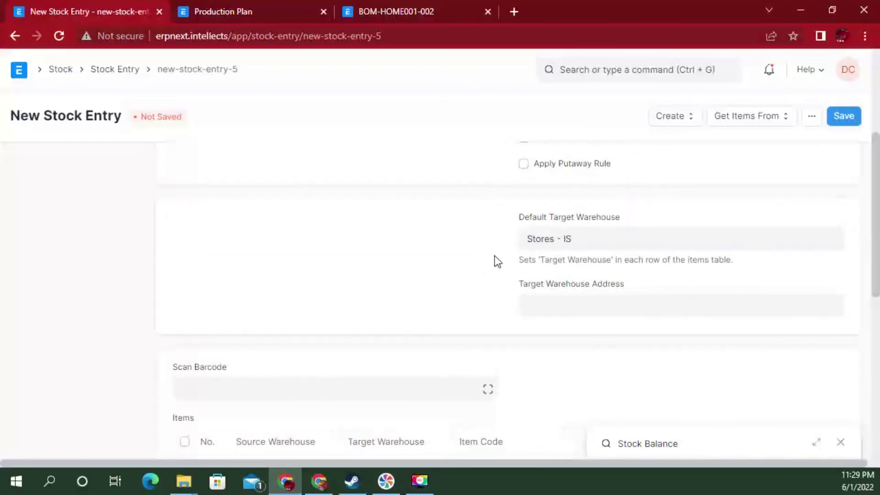
pyautogui.scroll(-3, 487, 262)
pyautogui.click(273, 330)
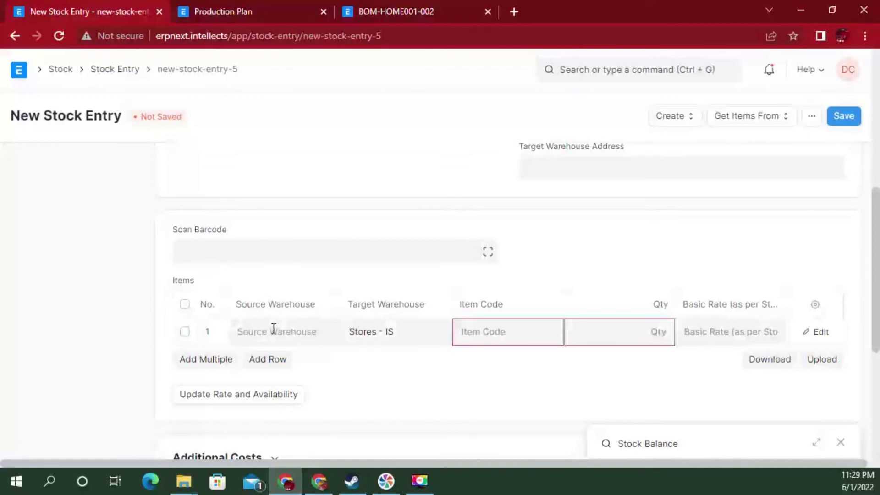
pyautogui.write('a')
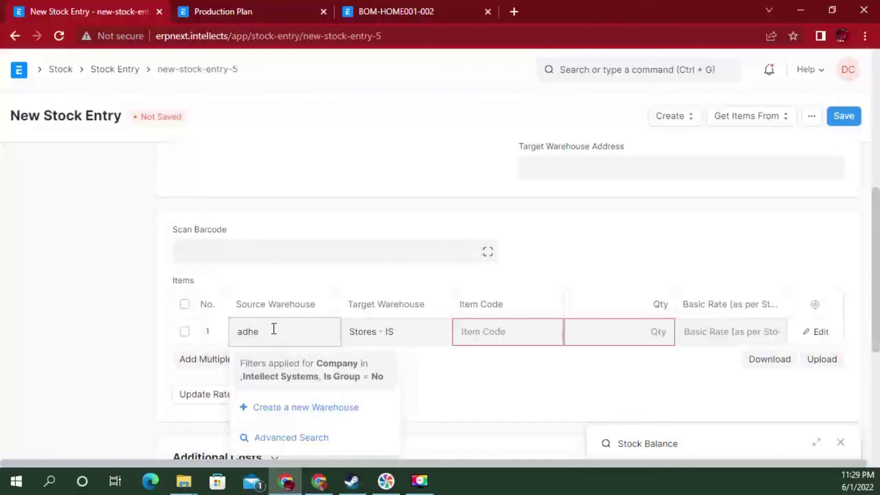
pyautogui.press('BackSpace')
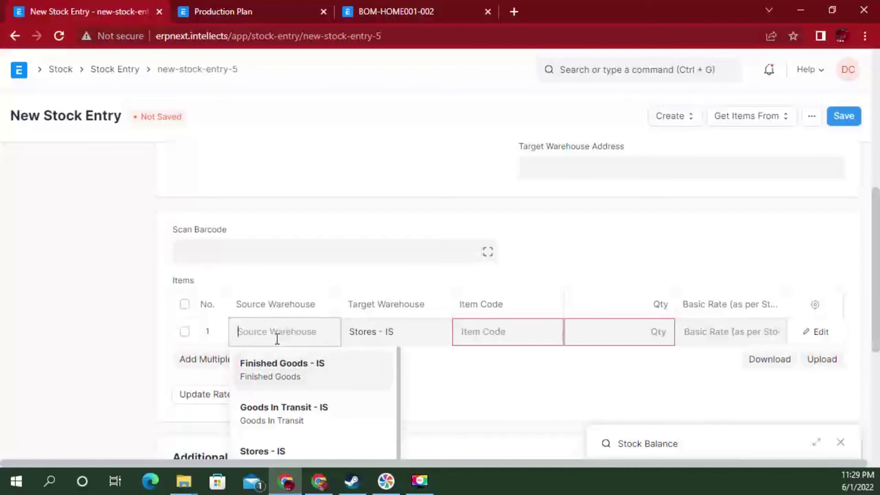
# Enter item RAW001 (Adhesive Tape) with quantity 2 in the first items row, leaving the source warehouse blank
pyautogui.click(491, 331)
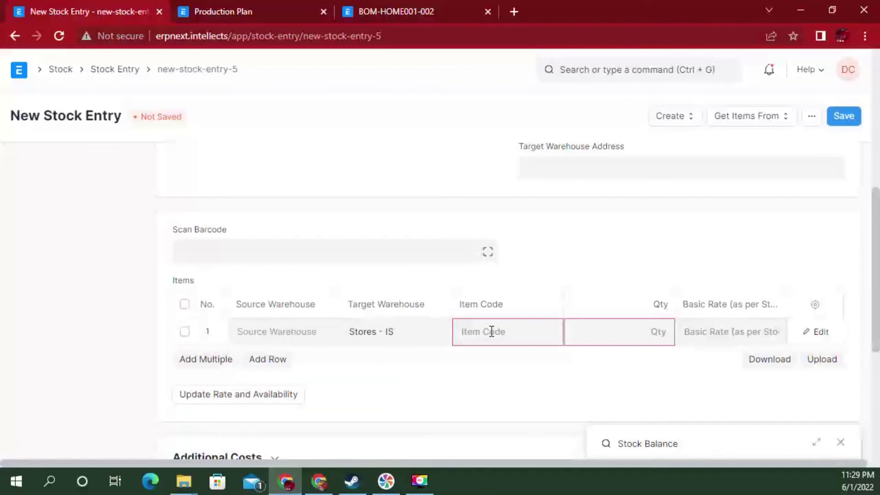
pyautogui.write('adh')
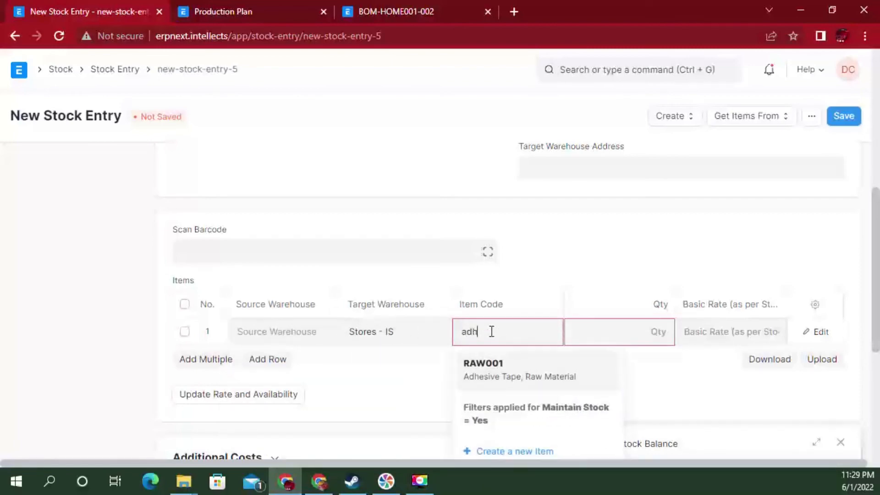
pyautogui.click(506, 369)
pyautogui.click(658, 331)
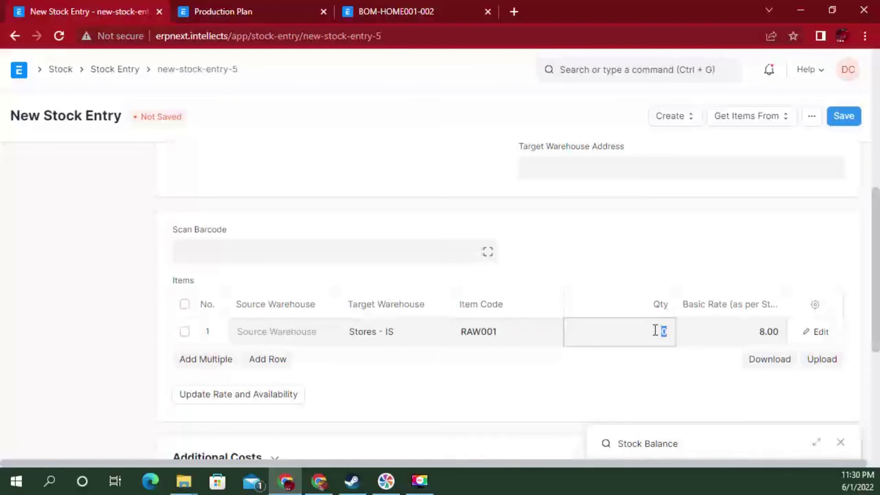
pyautogui.click(654, 244)
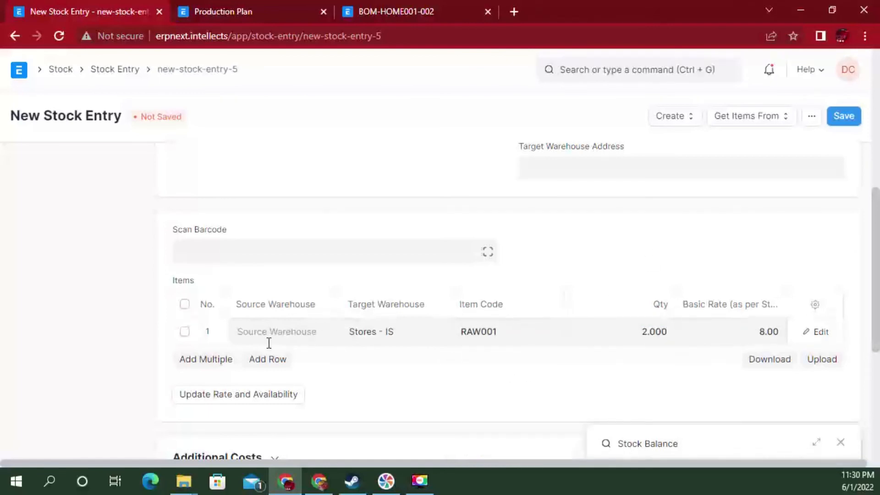
# Save the material receipt, submit it and confirm the submission
pyautogui.scroll(-3, 347, 380)
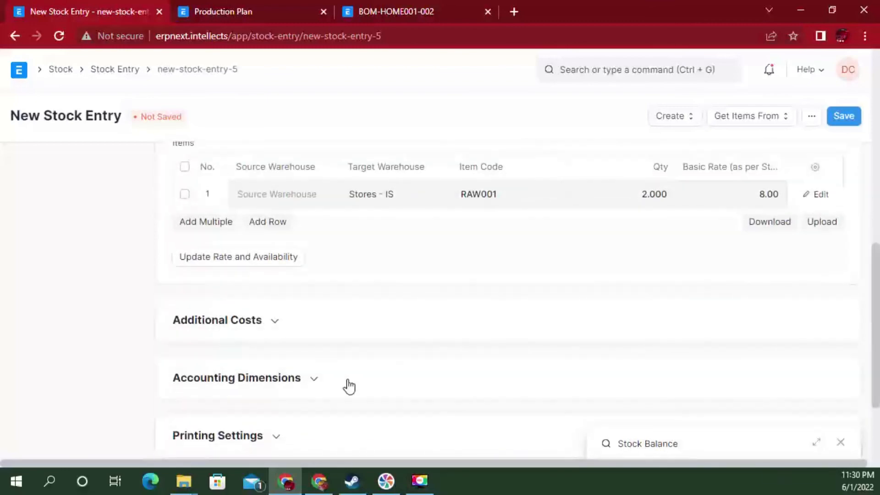
pyautogui.scroll(-3, 347, 380)
pyautogui.scroll(5, 350, 385)
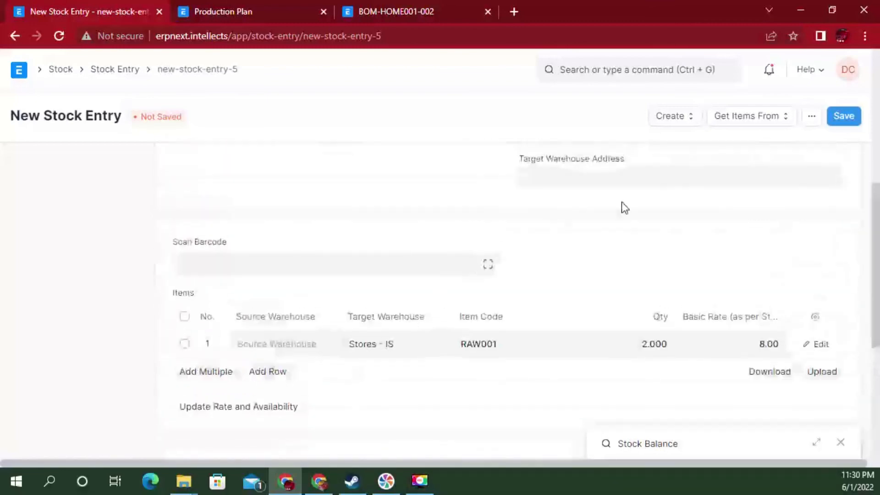
pyautogui.click(845, 116)
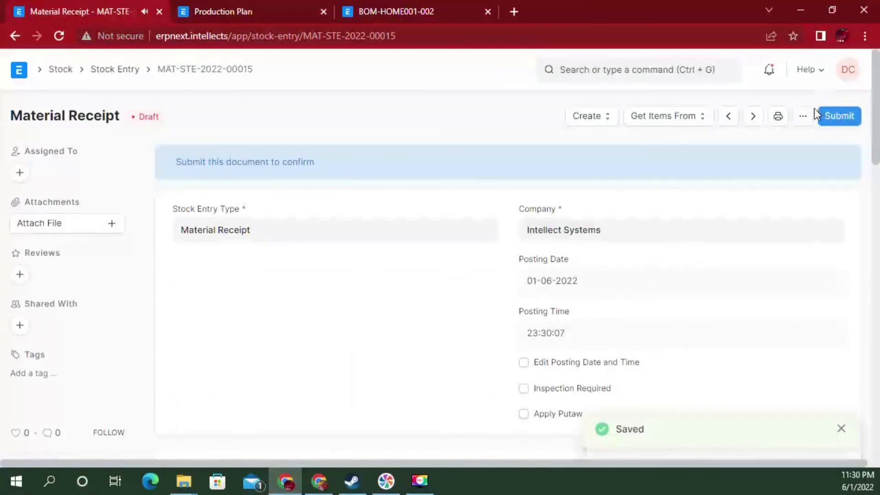
pyautogui.click(831, 115)
pyautogui.click(613, 174)
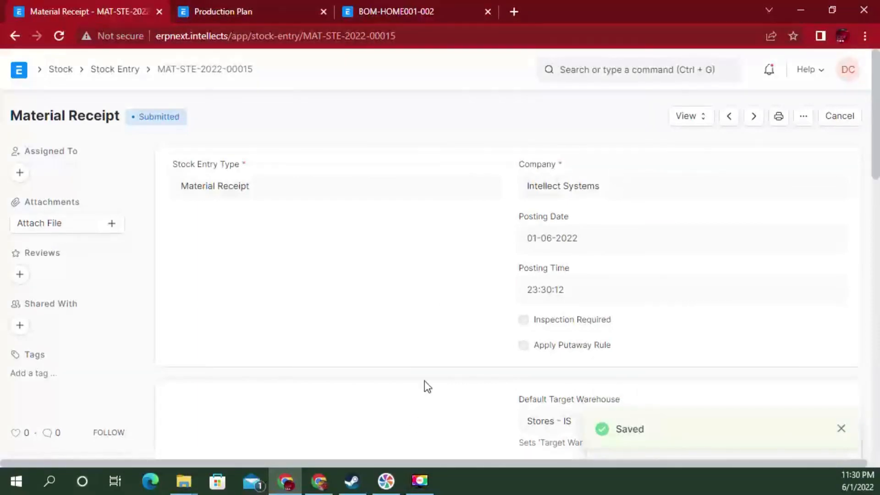
# Check the cost of goods sold adjustment slide in iCloud Keynote, return to ERPNext and open the Chart of Accounts
pyautogui.click(325, 485)
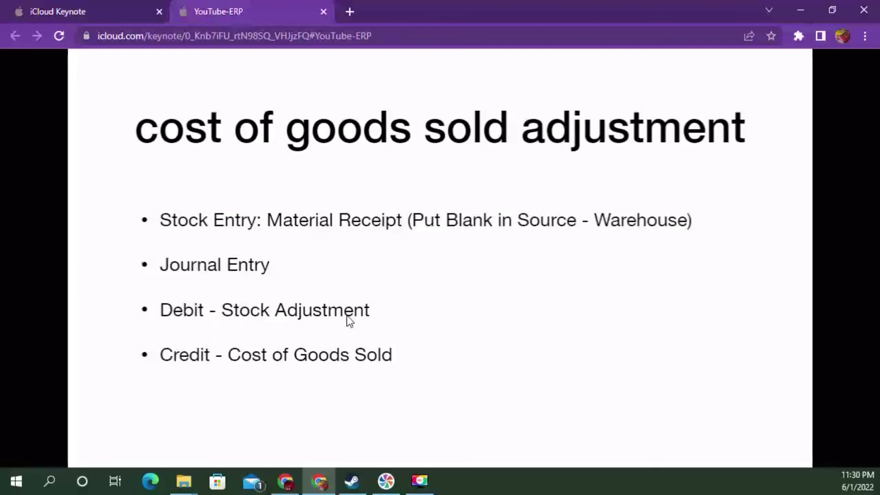
pyautogui.click(285, 480)
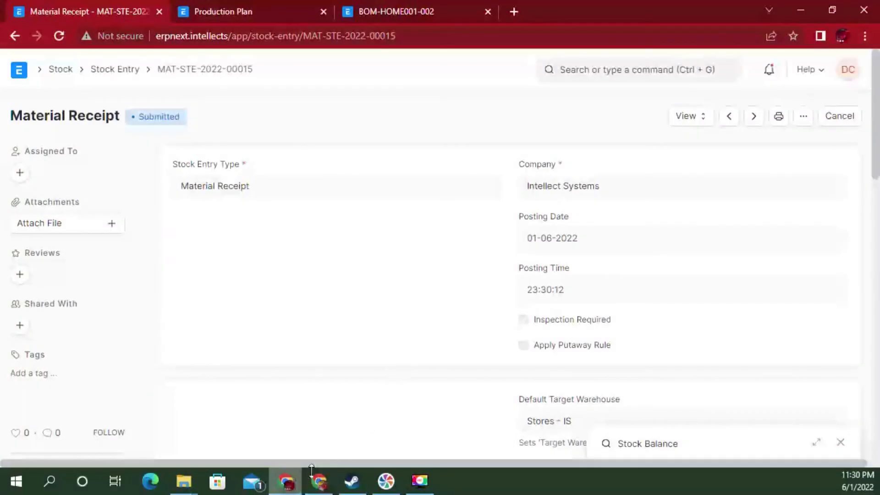
pyautogui.click(17, 73)
pyautogui.click(245, 153)
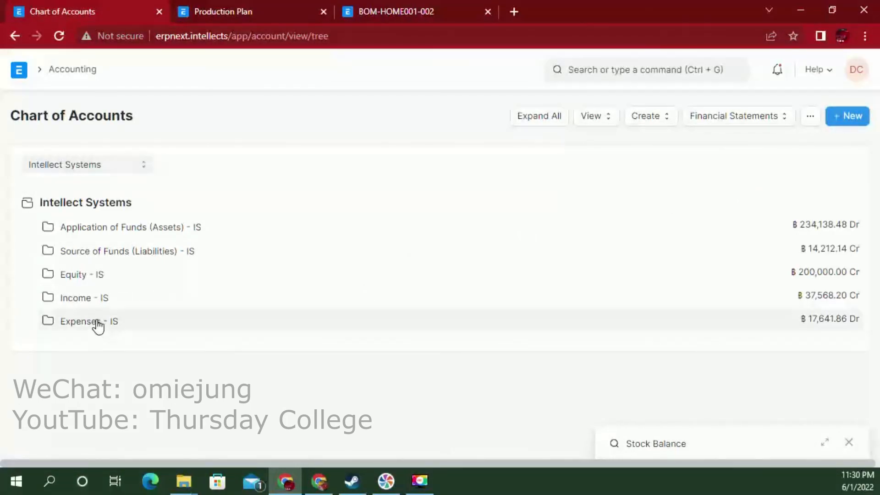
# Find Stock Adjustment - IS under Direct Expenses > Stock Expenses and examine its general ledger
pyautogui.click(96, 326)
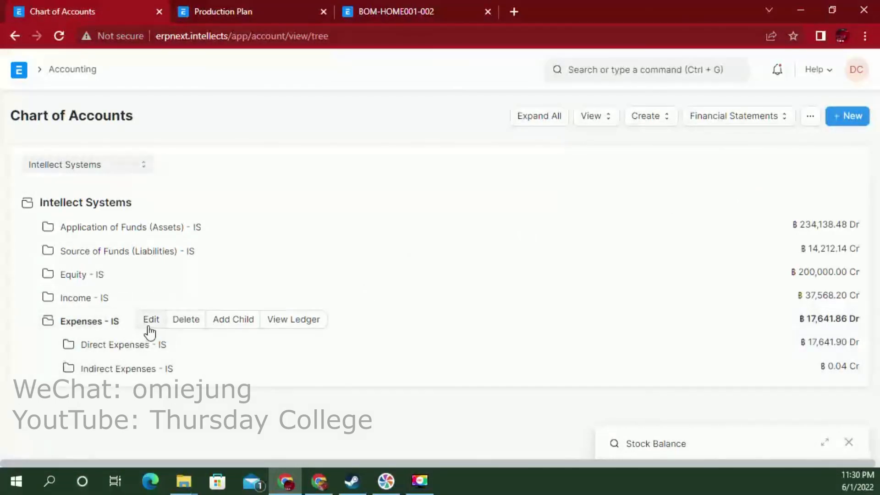
pyautogui.click(125, 370)
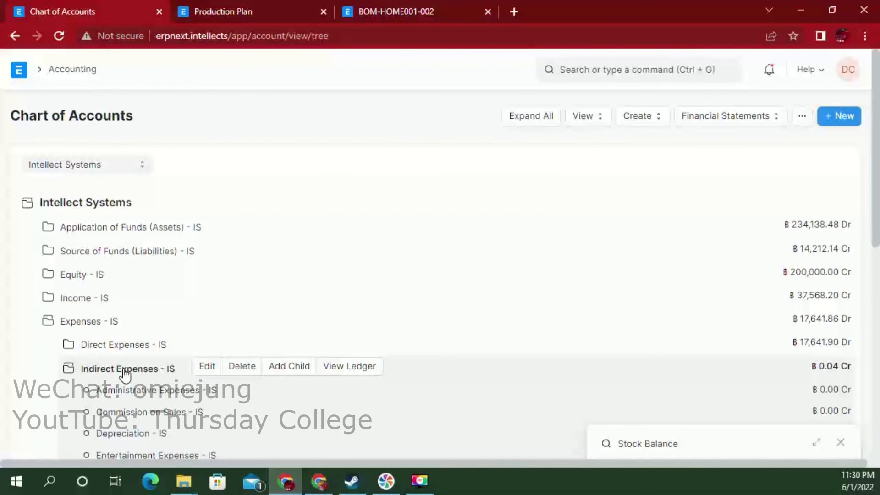
pyautogui.scroll(-2, 125, 375)
pyautogui.click(123, 279)
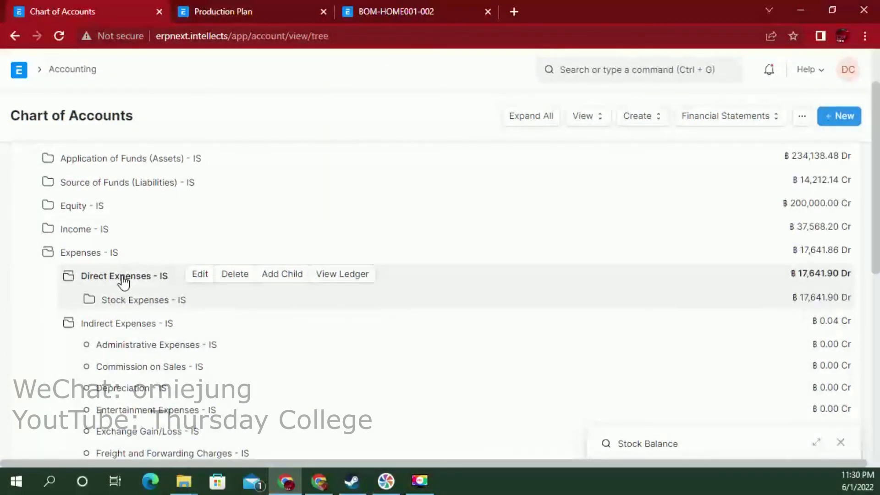
pyautogui.click(122, 301)
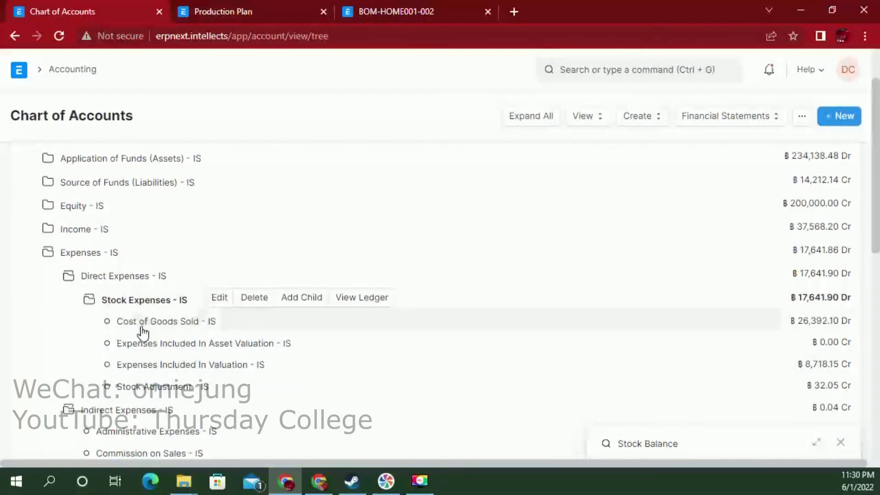
pyautogui.click(151, 389)
pyautogui.click(330, 387)
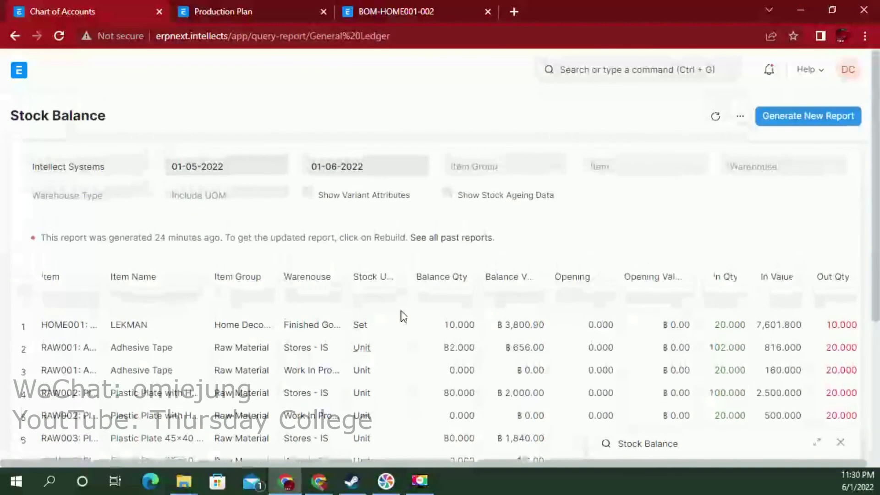
pyautogui.scroll(-2, 434, 291)
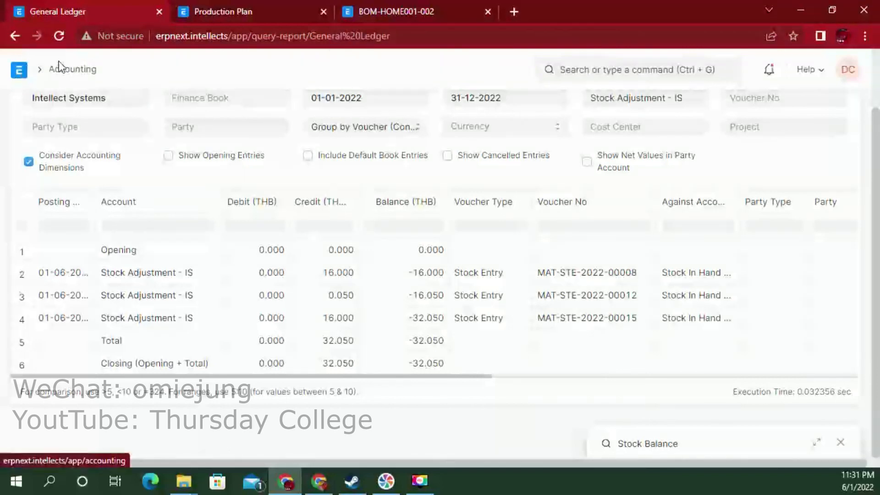
# Open the Journal Entry list from Accounting, recheck the adjustment slide in iCloud Keynote and add a new journal entry in ERPNext
pyautogui.click(82, 70)
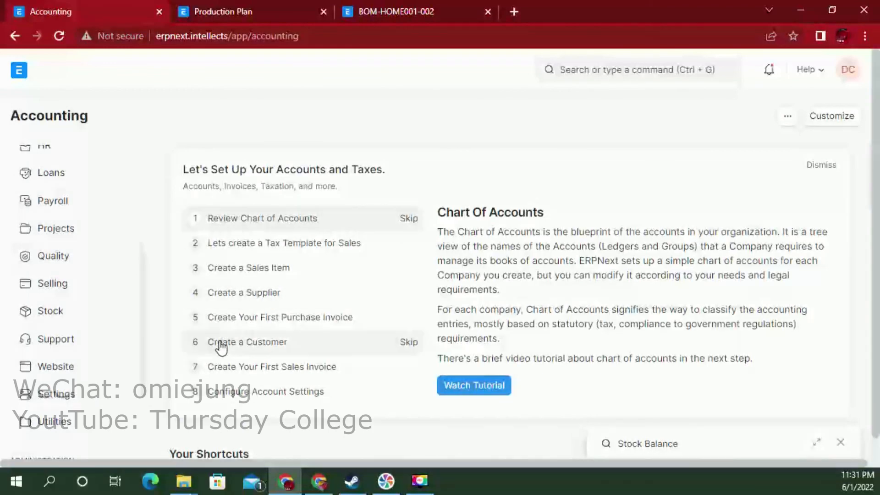
pyautogui.scroll(-4, 222, 343)
pyautogui.click(227, 344)
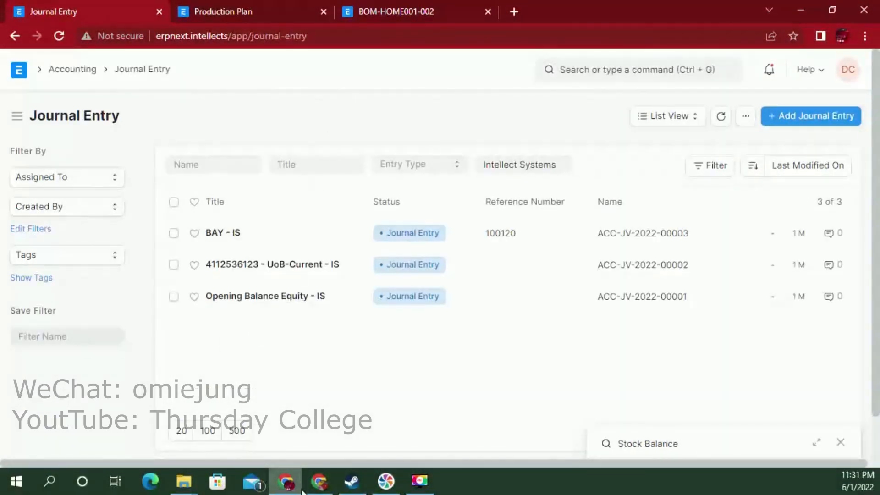
pyautogui.click(319, 484)
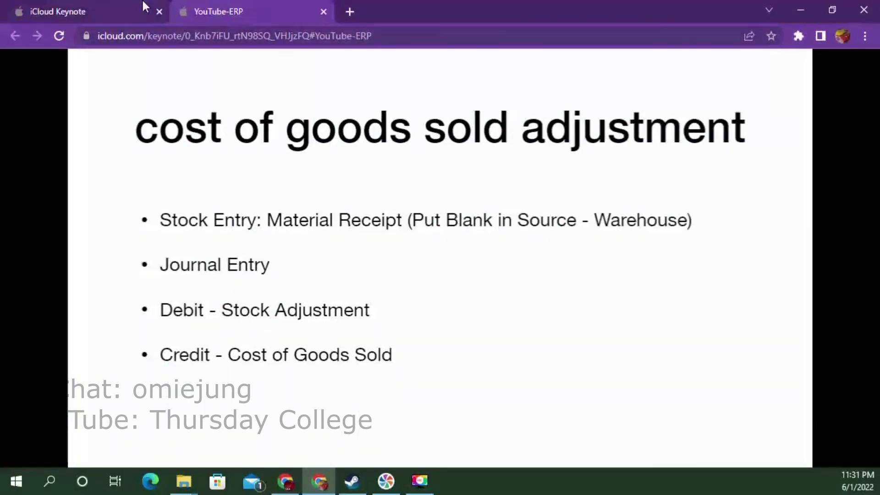
pyautogui.click(285, 484)
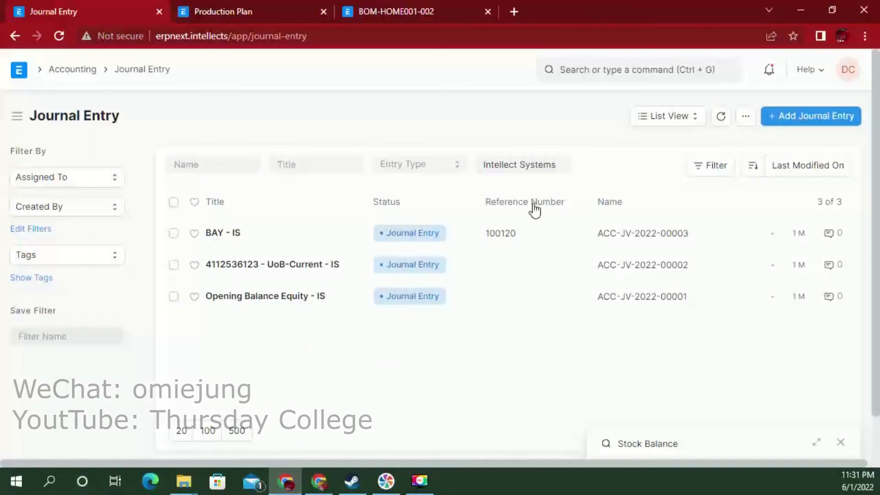
pyautogui.click(811, 117)
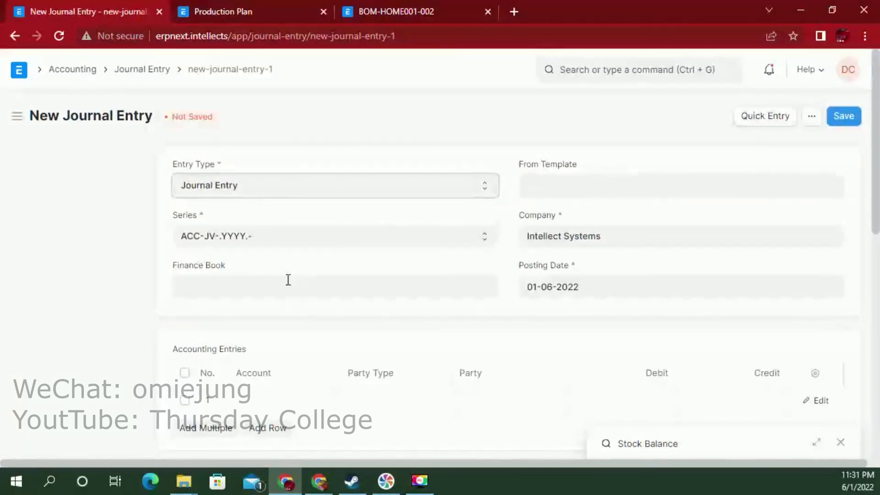
# Set the account of the journal entry's first accounting row to Stock Adjustment - IS
pyautogui.scroll(-3, 258, 307)
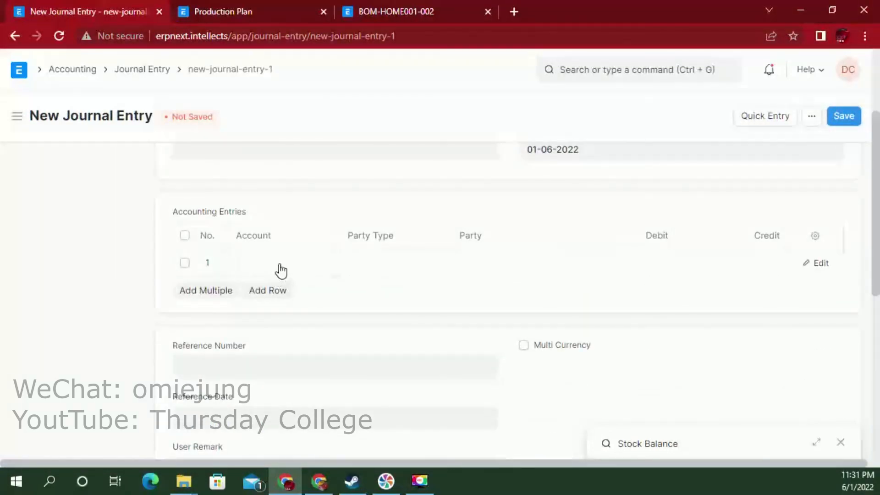
pyautogui.click(281, 264)
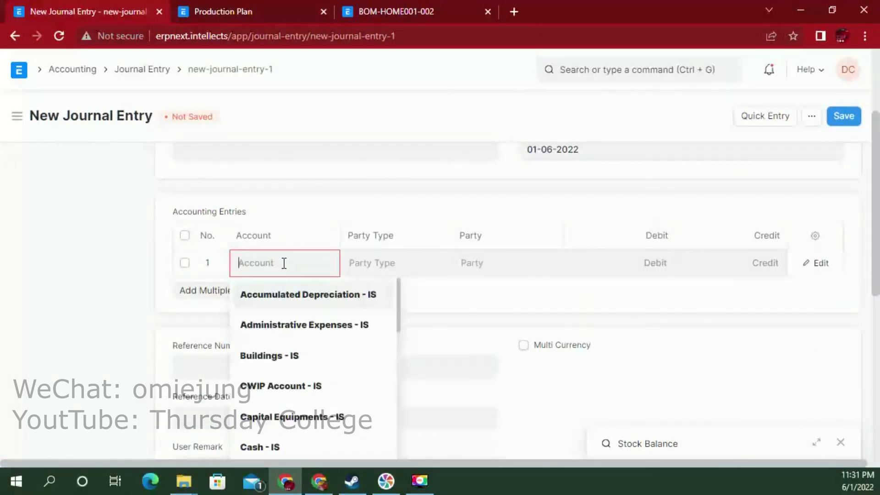
pyautogui.write('Sto')
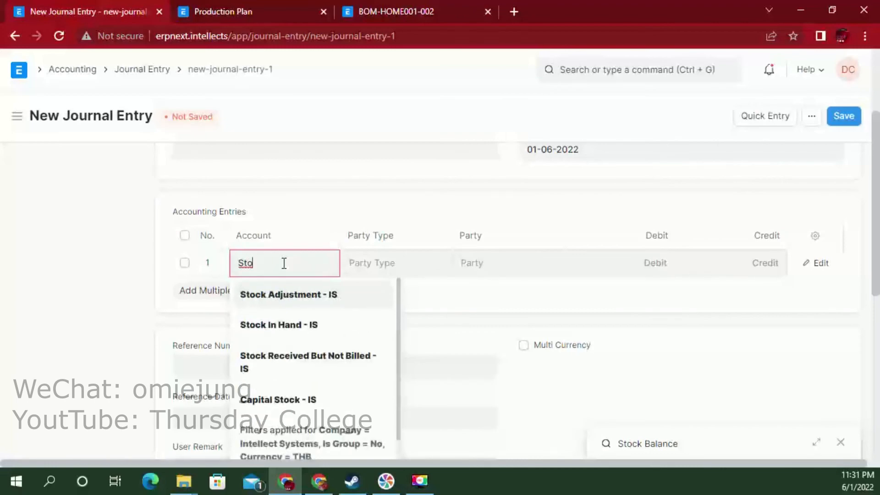
pyautogui.click(263, 293)
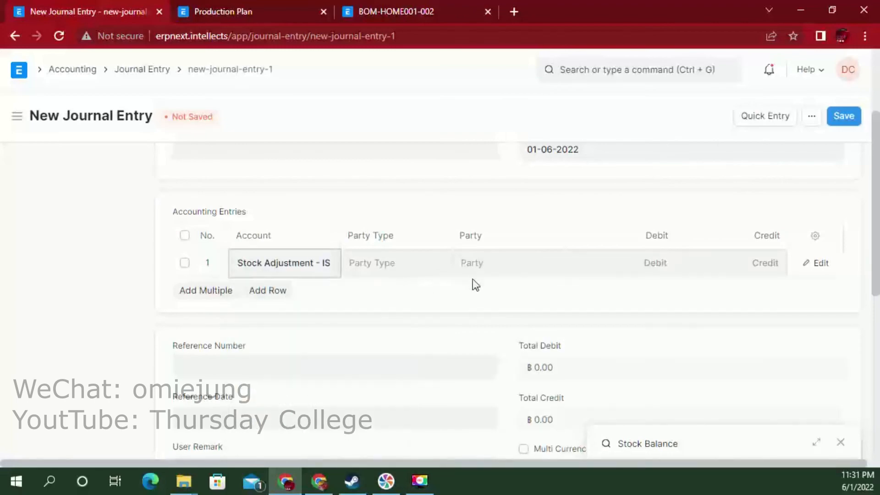
# Recheck the adjustment slide in iCloud Keynote, return to ERPNext and set the Stock Adjustment - IS row's debit to 16
pyautogui.click(621, 265)
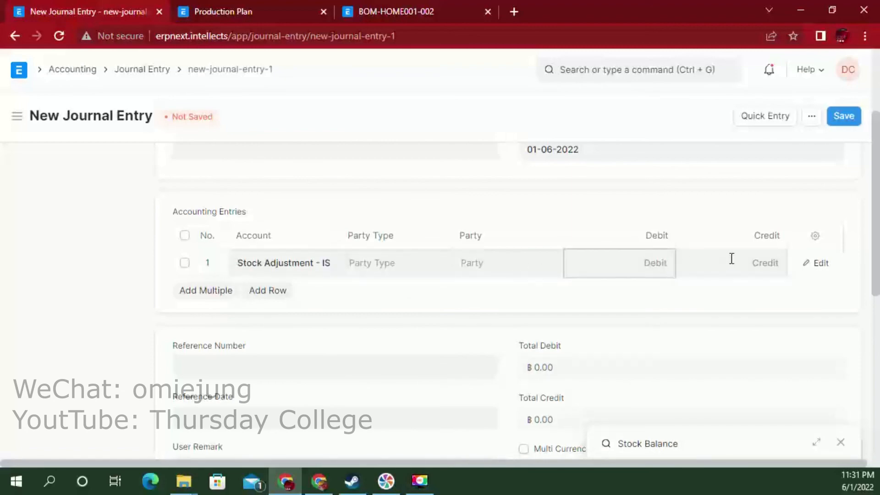
pyautogui.click(286, 482)
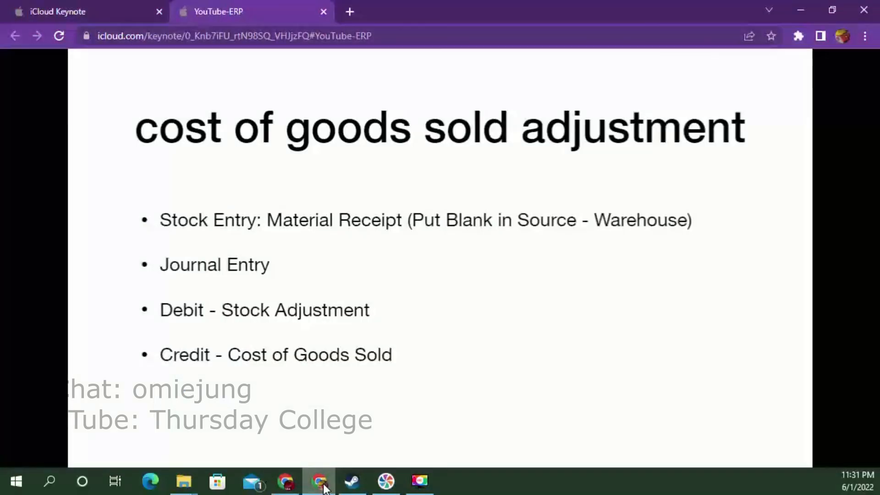
pyautogui.click(286, 482)
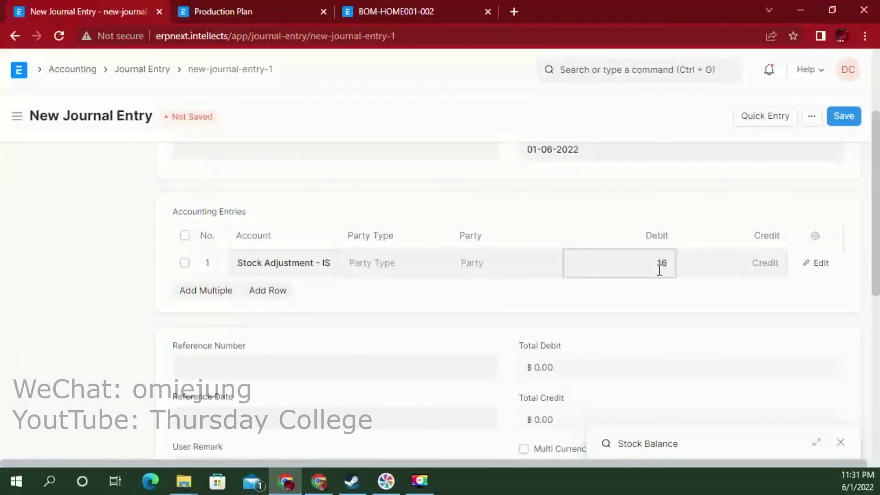
pyautogui.click(734, 265)
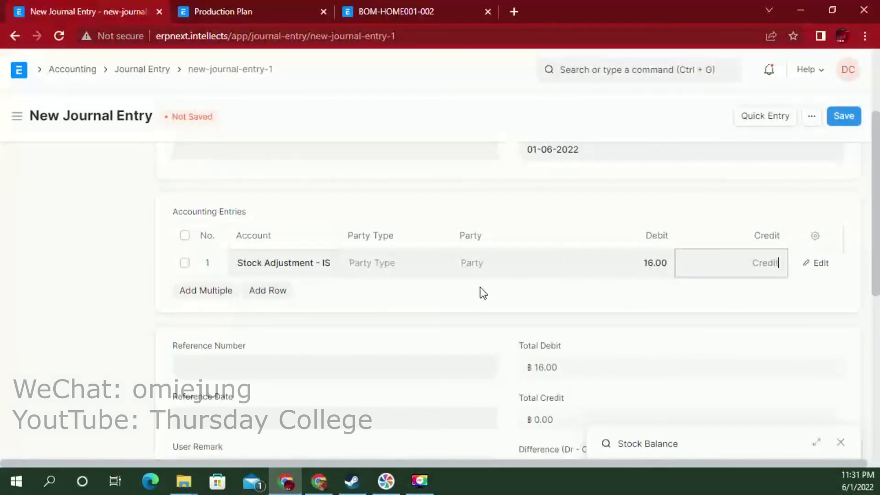
# Add a second accounting row crediting 16.00 to the account Cost of Goods Sold - IS
pyautogui.click(266, 294)
pyautogui.click(274, 290)
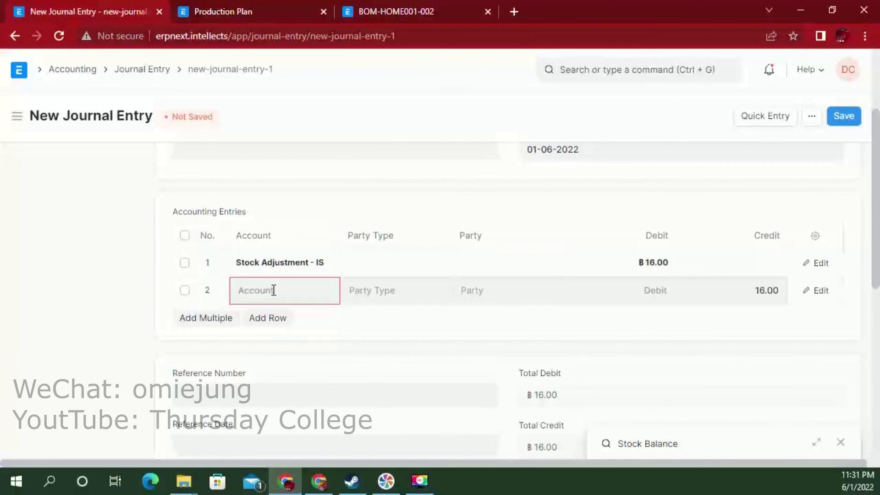
pyautogui.write('Cos')
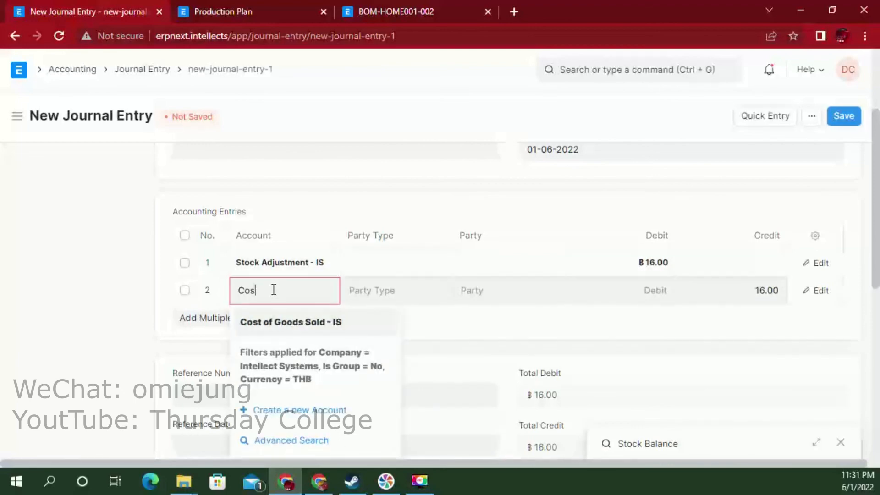
pyautogui.click(318, 322)
pyautogui.click(736, 292)
# Save the journal entry and submit it permanently
pyautogui.scroll(-3, 573, 362)
pyautogui.scroll(5, 577, 361)
pyautogui.click(848, 119)
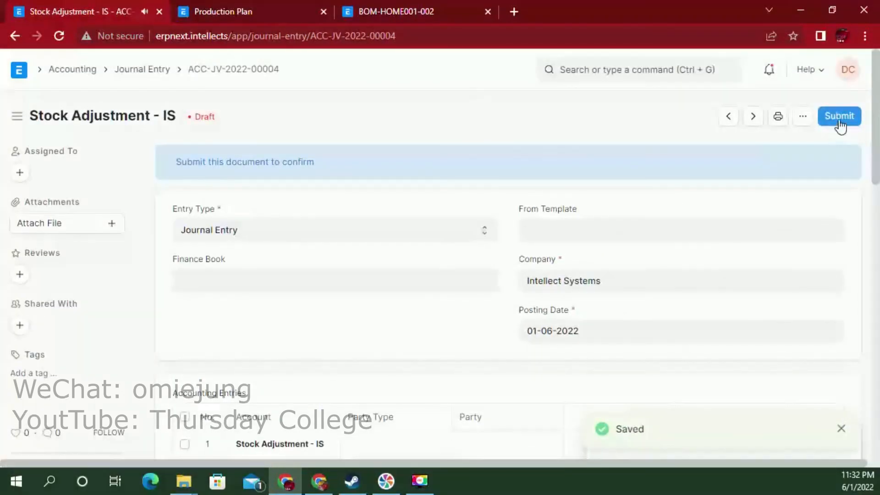
pyautogui.click(839, 118)
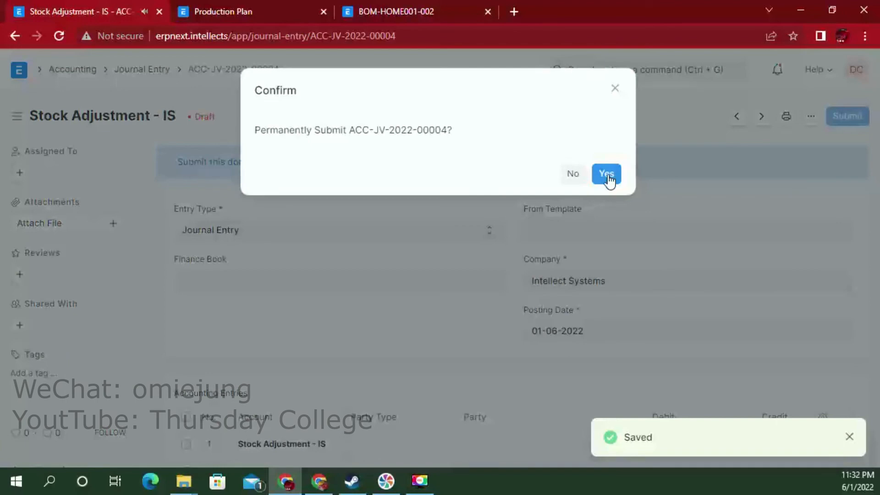
pyautogui.click(614, 177)
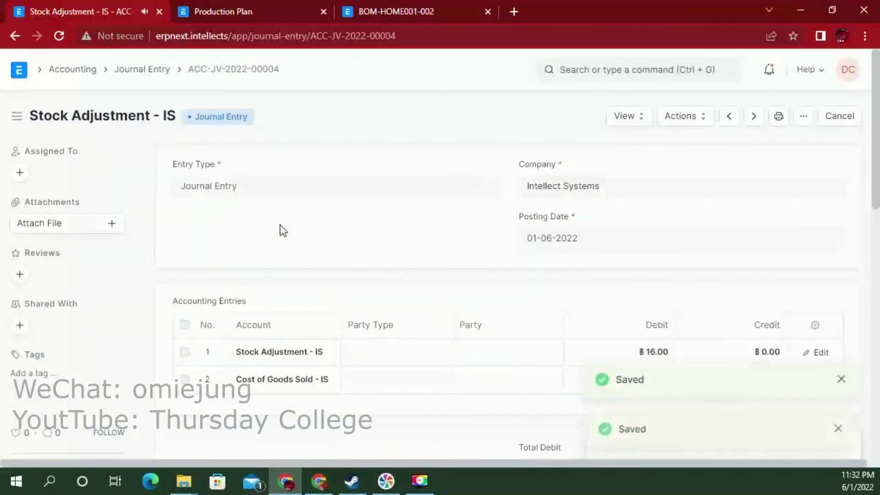
# Open the Chart of Accounts in the Production Plan browser tab and expand Expenses > Direct Expenses > Stock Expenses
pyautogui.click(267, 10)
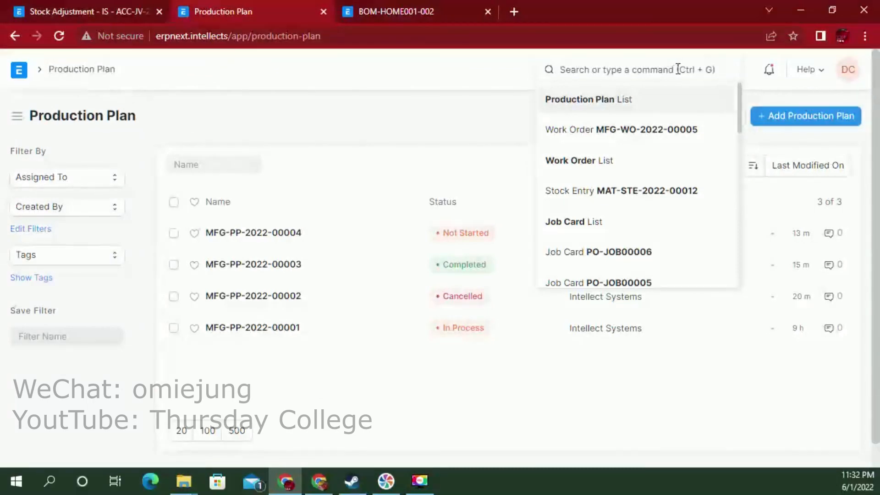
pyautogui.click(27, 76)
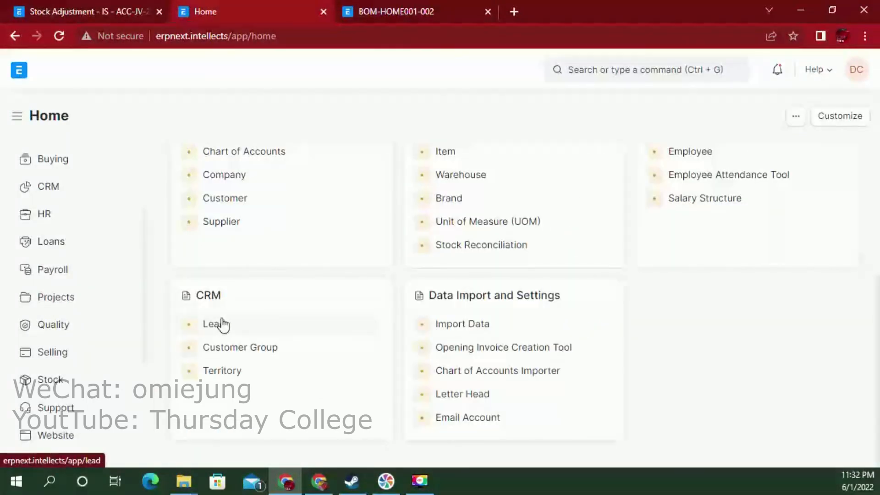
pyautogui.click(275, 222)
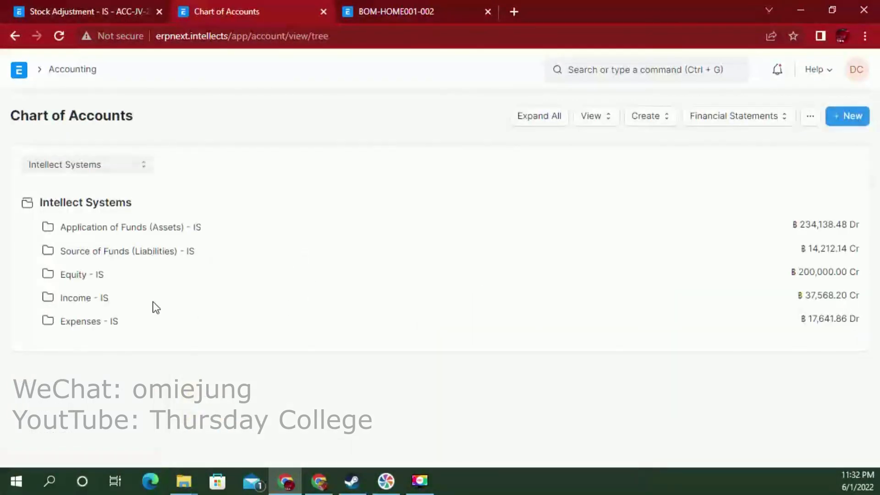
pyautogui.click(87, 323)
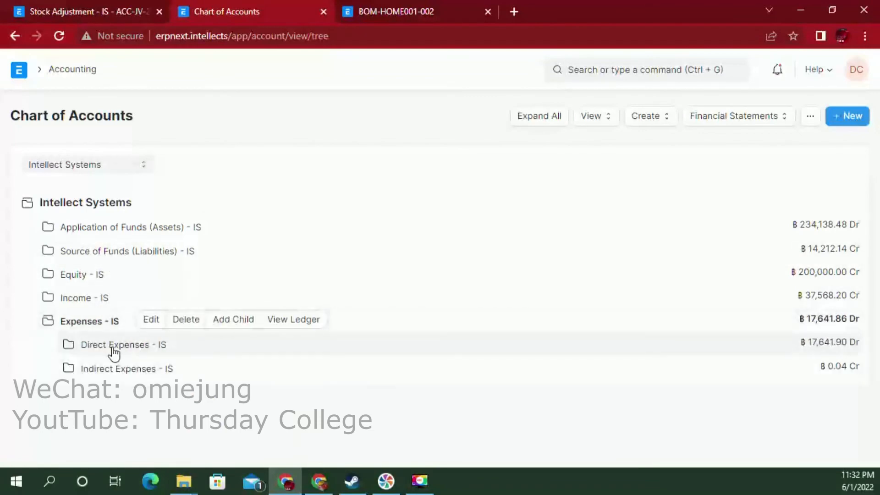
pyautogui.click(114, 351)
pyautogui.click(130, 369)
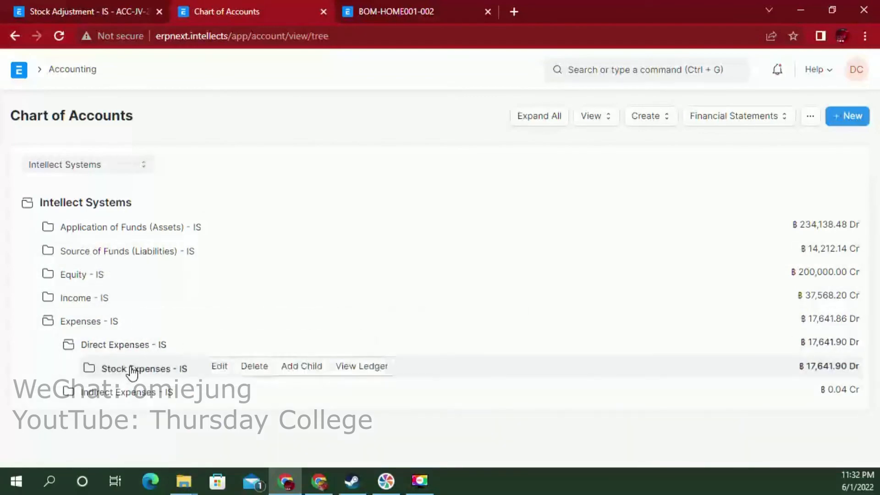
# View the general ledger of Stock Adjustment - IS and examine its debit, credit and balance rows
pyautogui.click(151, 455)
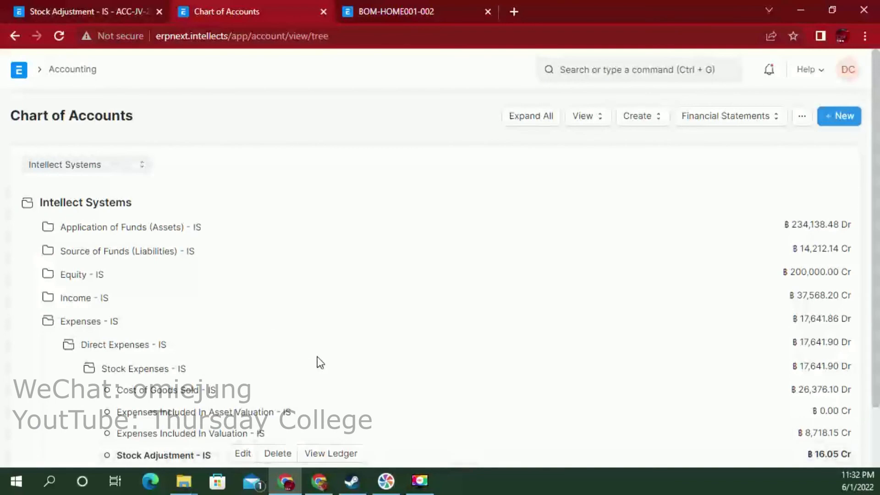
pyautogui.scroll(-2, 327, 373)
pyautogui.click(339, 387)
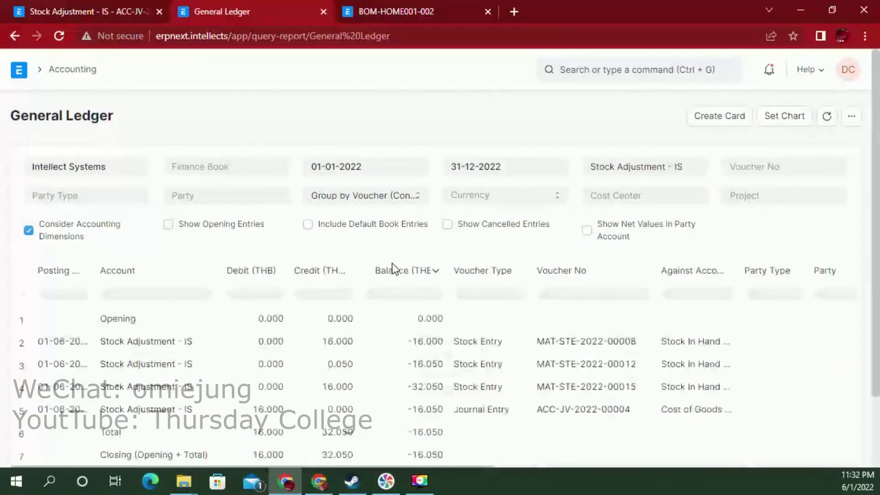
pyautogui.scroll(-3, 392, 263)
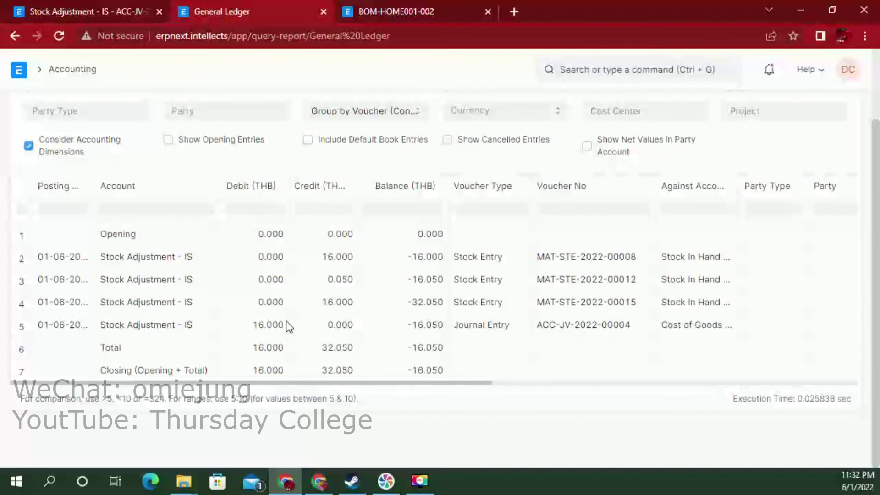
# Switch to iCloud Keynote and advance from the adjustment slide to the Example slide on Adhesive Tape cost
pyautogui.click(319, 481)
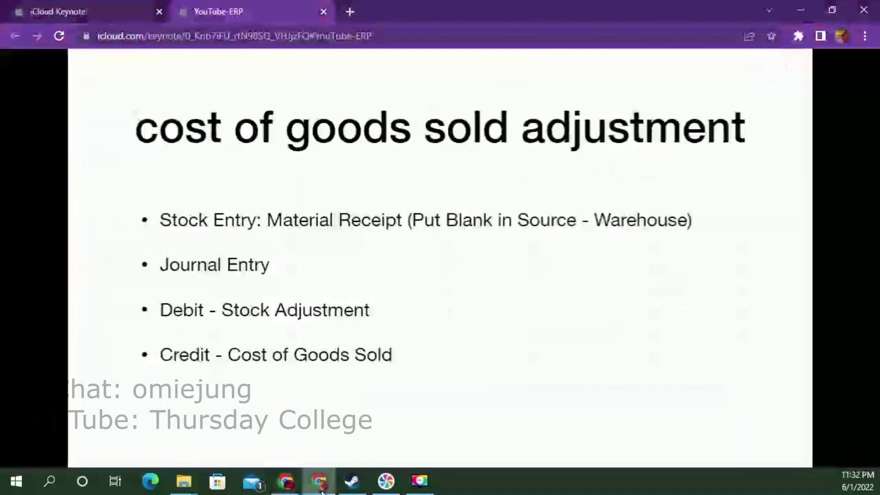
pyautogui.click(321, 335)
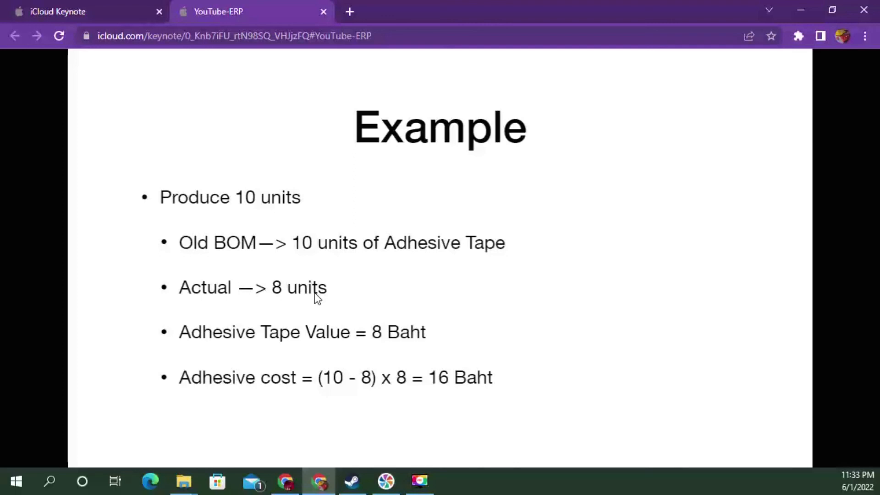
pyautogui.moveTo(66, 310)
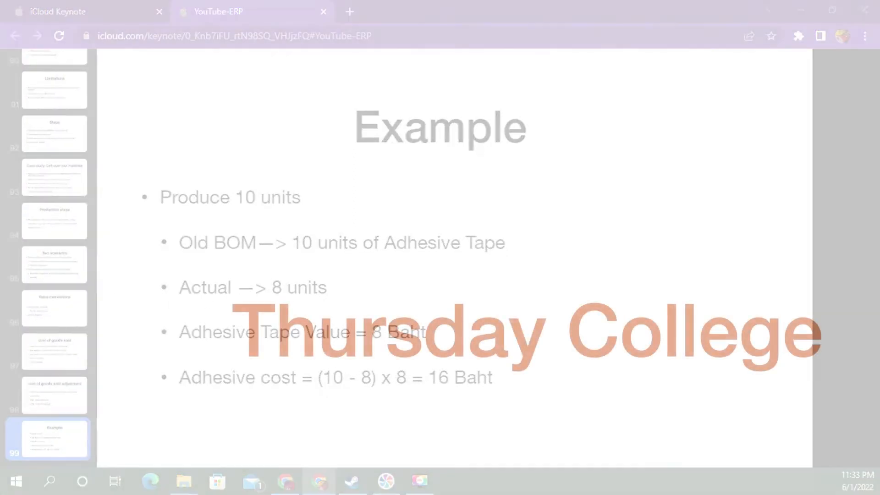